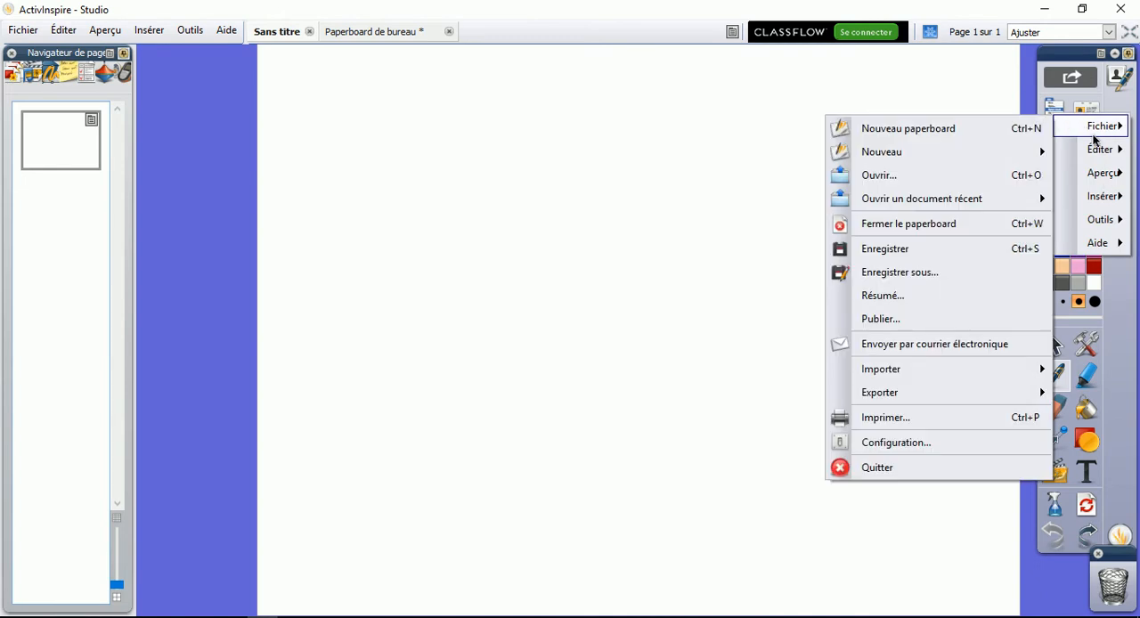
# Look through the main menus and hide the menu bar (Barre de menu)
pyautogui.click(19, 33)
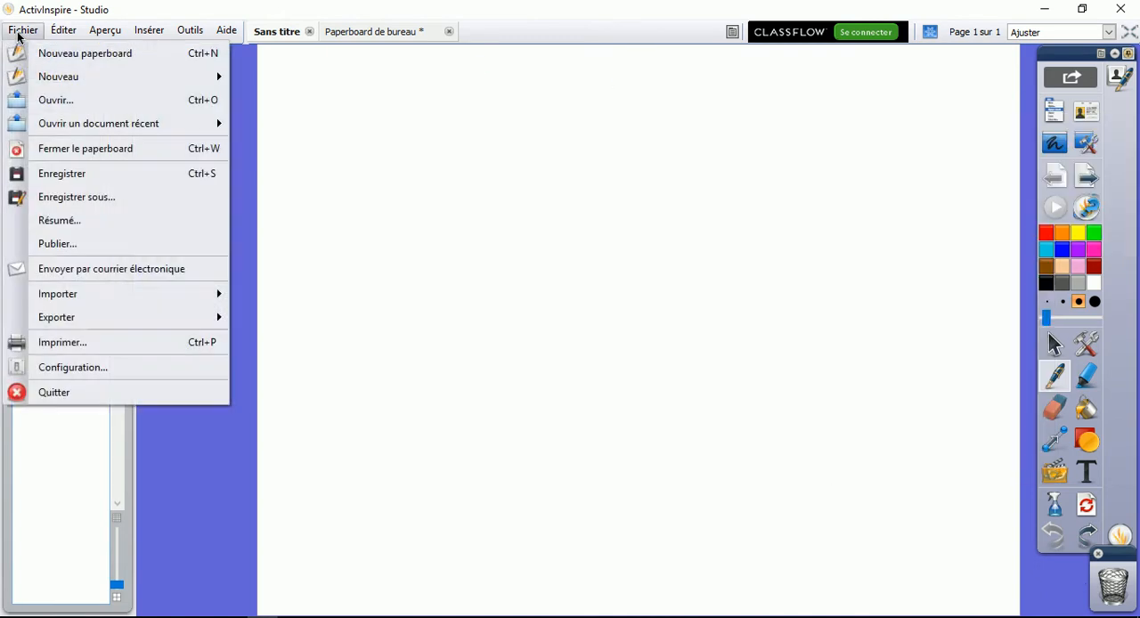
pyautogui.moveTo(59, 34)
pyautogui.moveTo(216, 39)
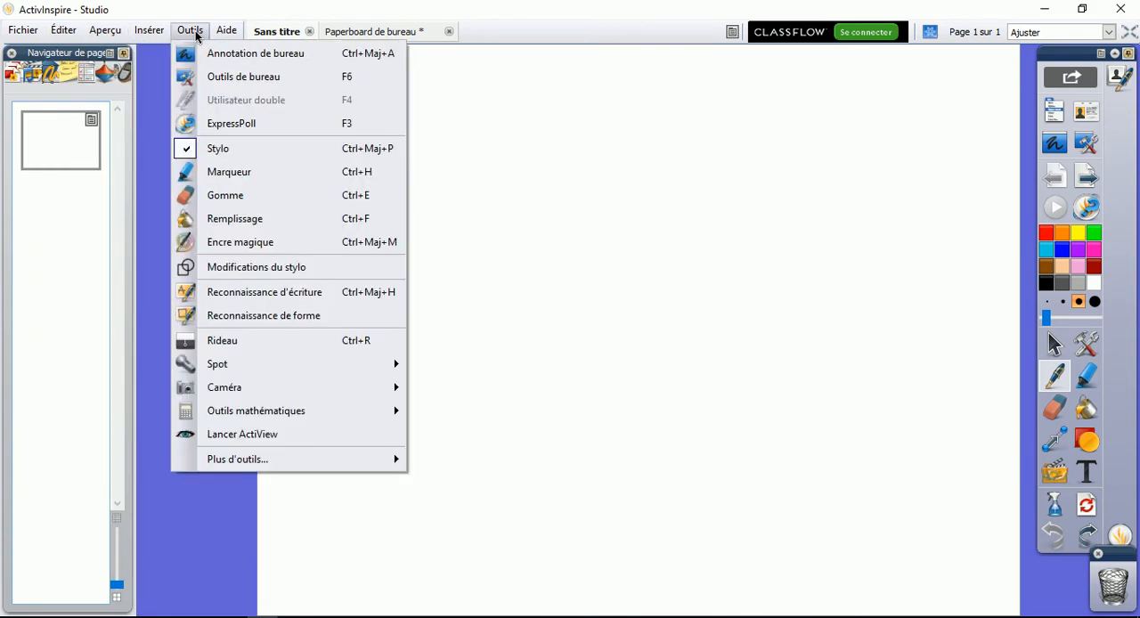
pyautogui.moveTo(114, 36)
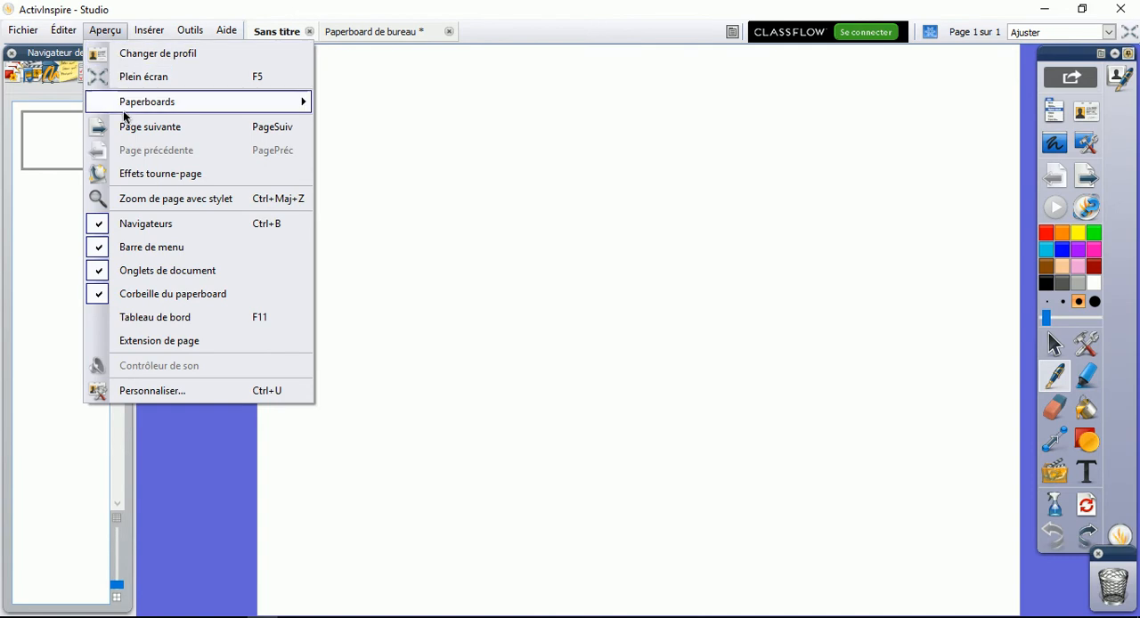
pyautogui.click(150, 247)
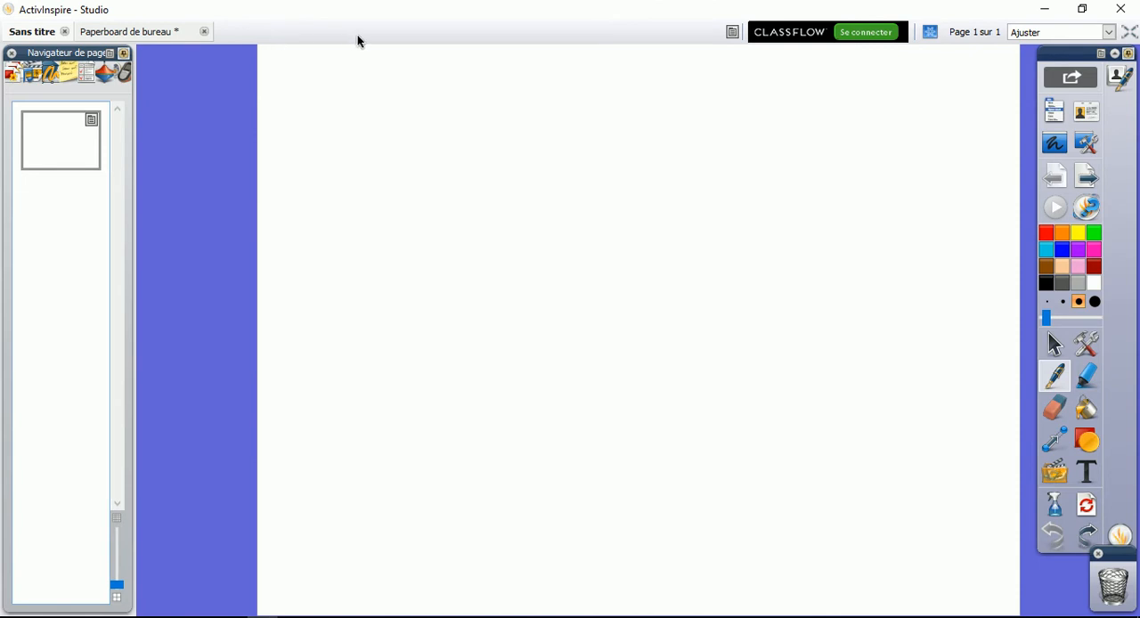
# Display the list of open paperboards, and restore the menu bar (Barre de menu) from the toolbox's main menu
pyautogui.click(732, 32)
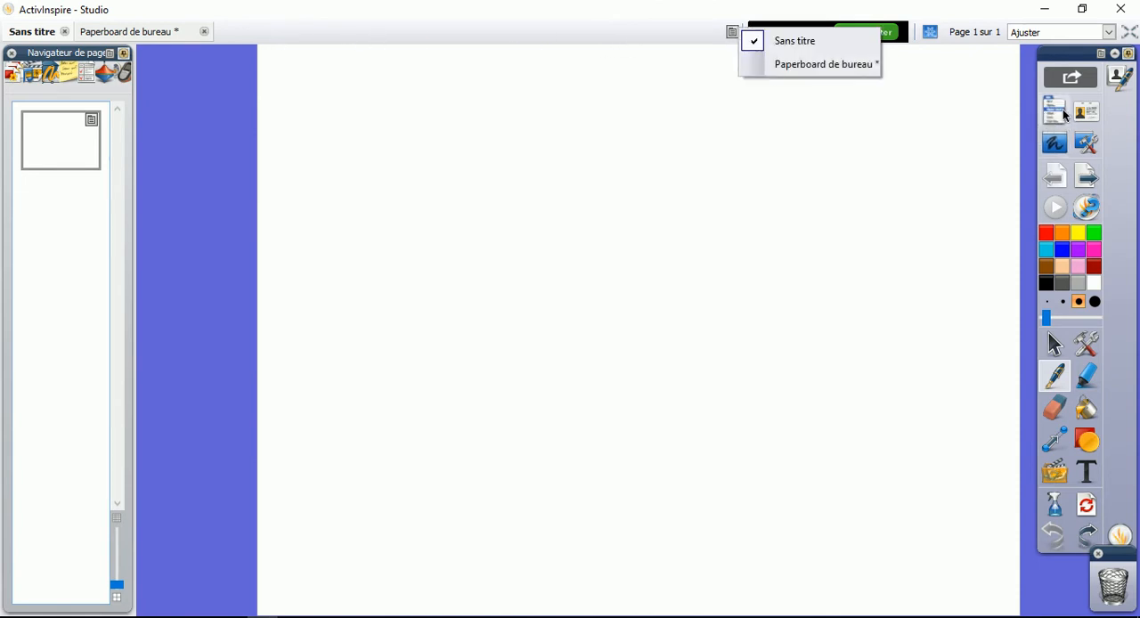
pyautogui.click(1052, 114)
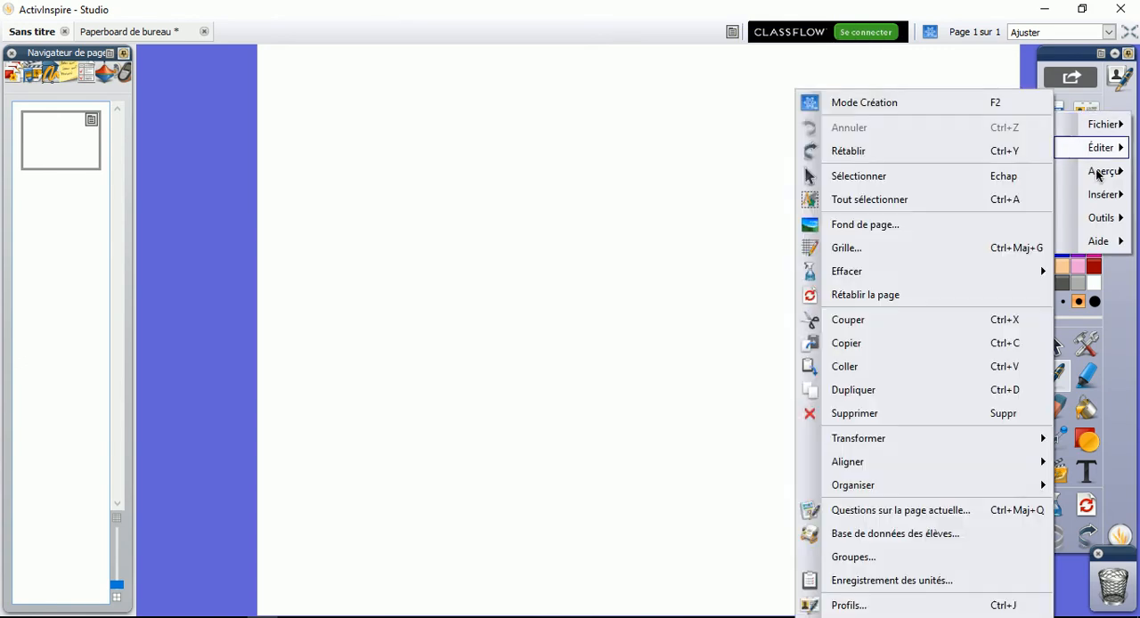
pyautogui.moveTo(1098, 174)
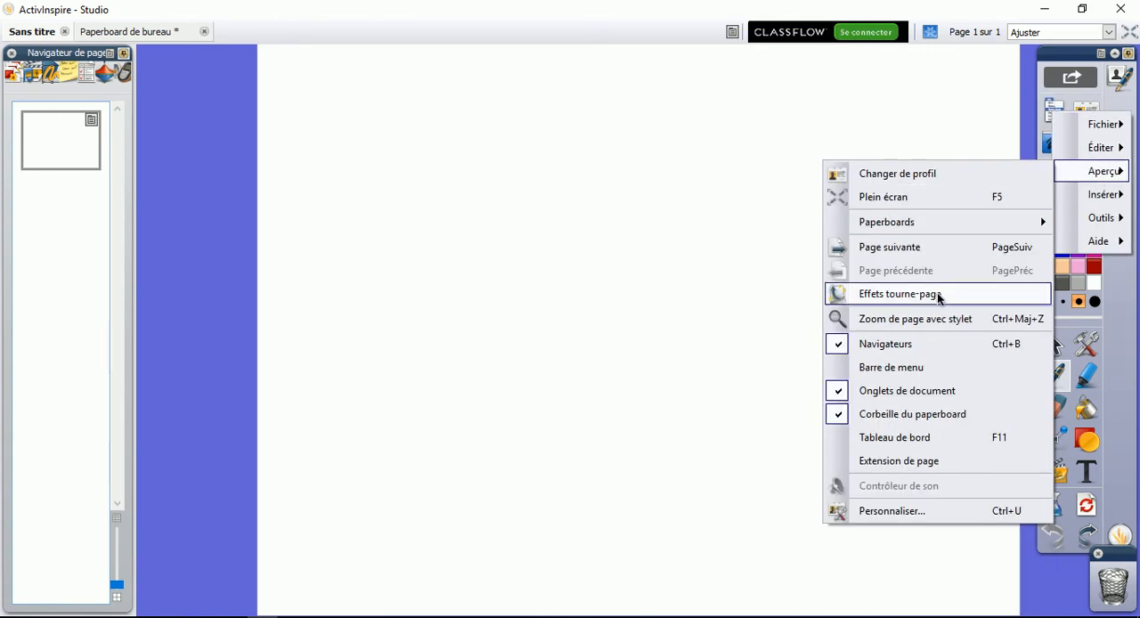
pyautogui.click(931, 366)
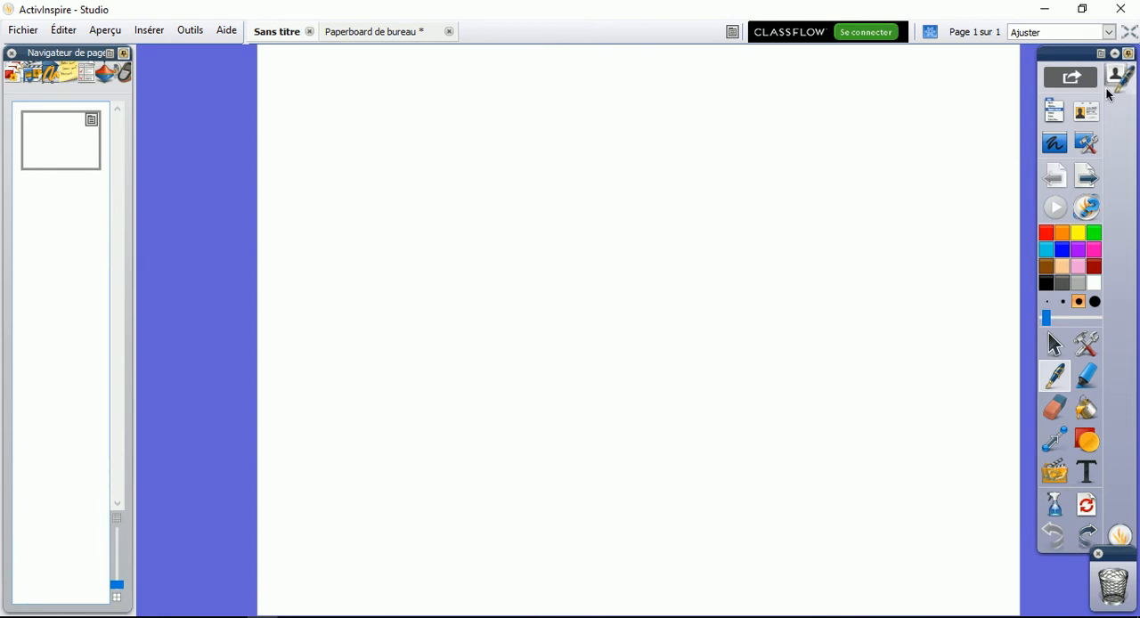
# Switch the profile to Mathématiques and return to the Création profile
pyautogui.click(1090, 116)
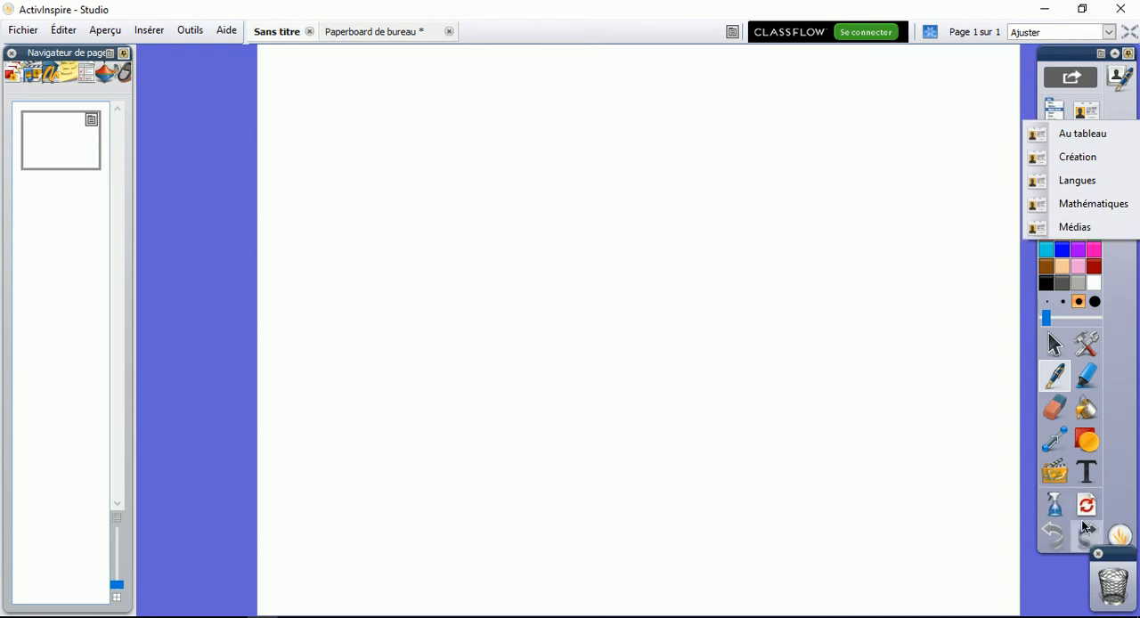
pyautogui.click(1086, 205)
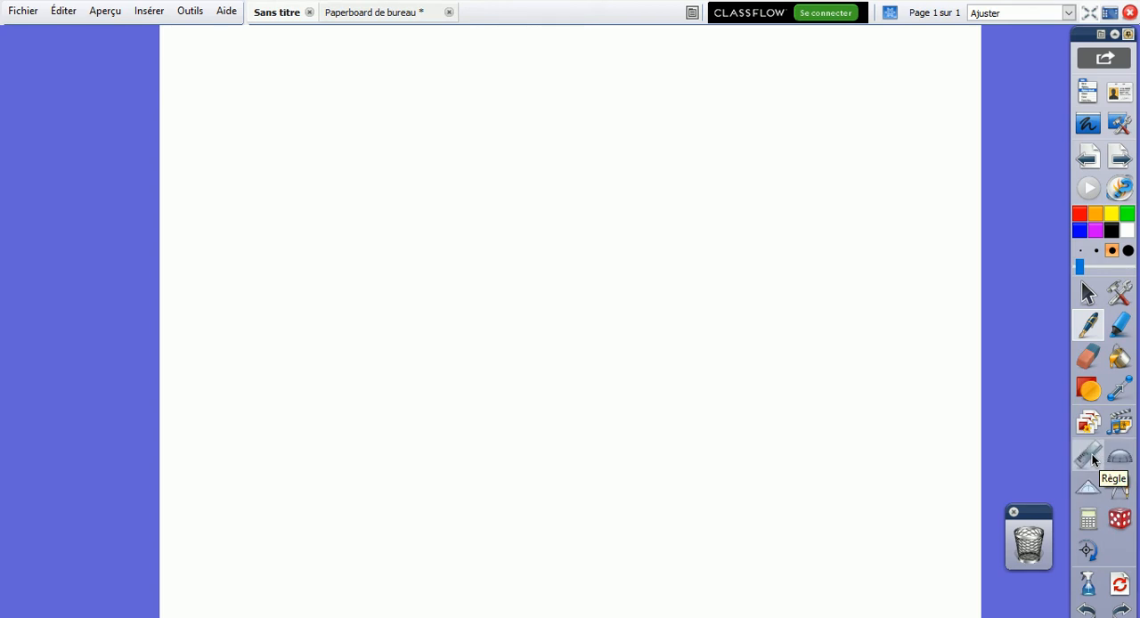
pyautogui.click(1118, 92)
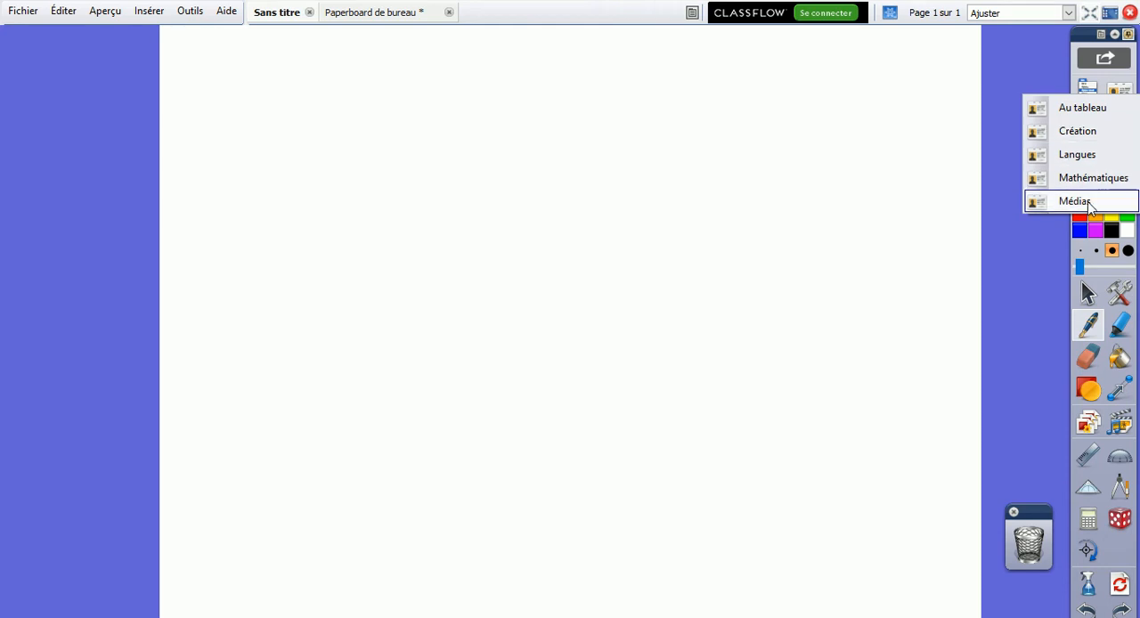
pyautogui.click(1091, 141)
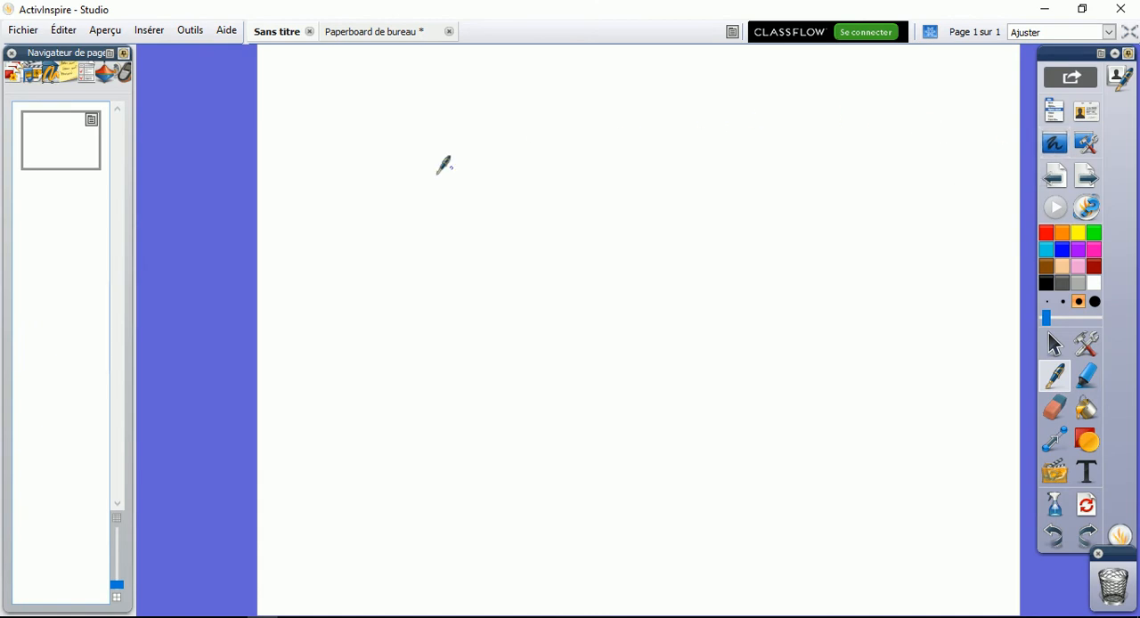
# Handwrite a blue 1 on the first page, and add a second page with a handwritten 2
pyautogui.click(48, 154)
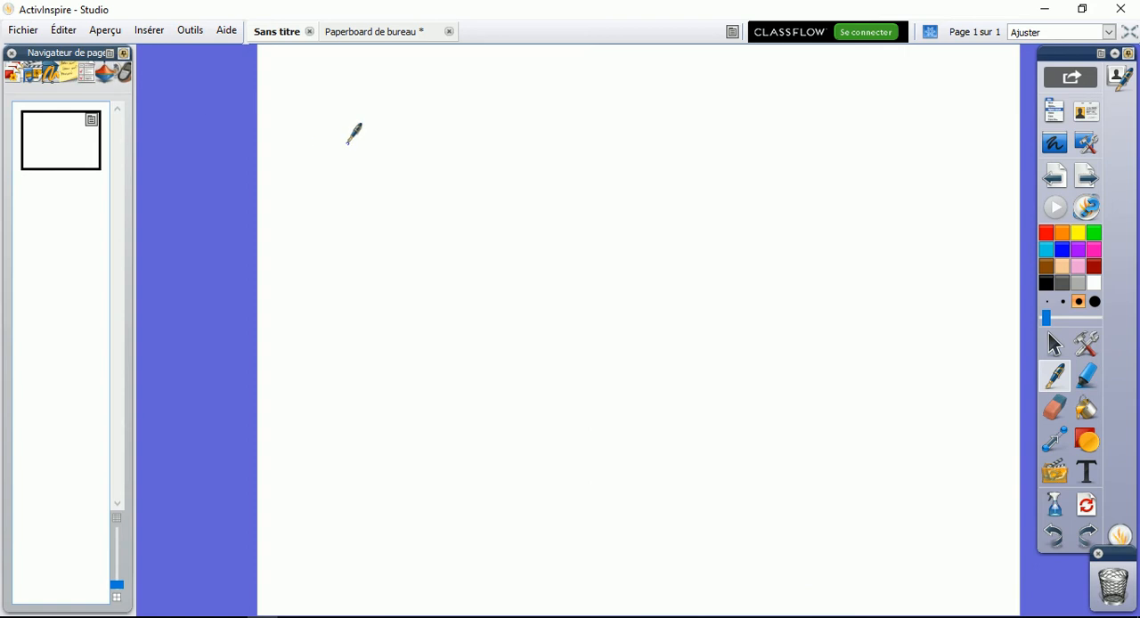
pyautogui.moveTo(330, 137)
pyautogui.mouseDown()
pyautogui.moveTo(367, 114)
pyautogui.moveTo(354, 163)
pyautogui.mouseUp()
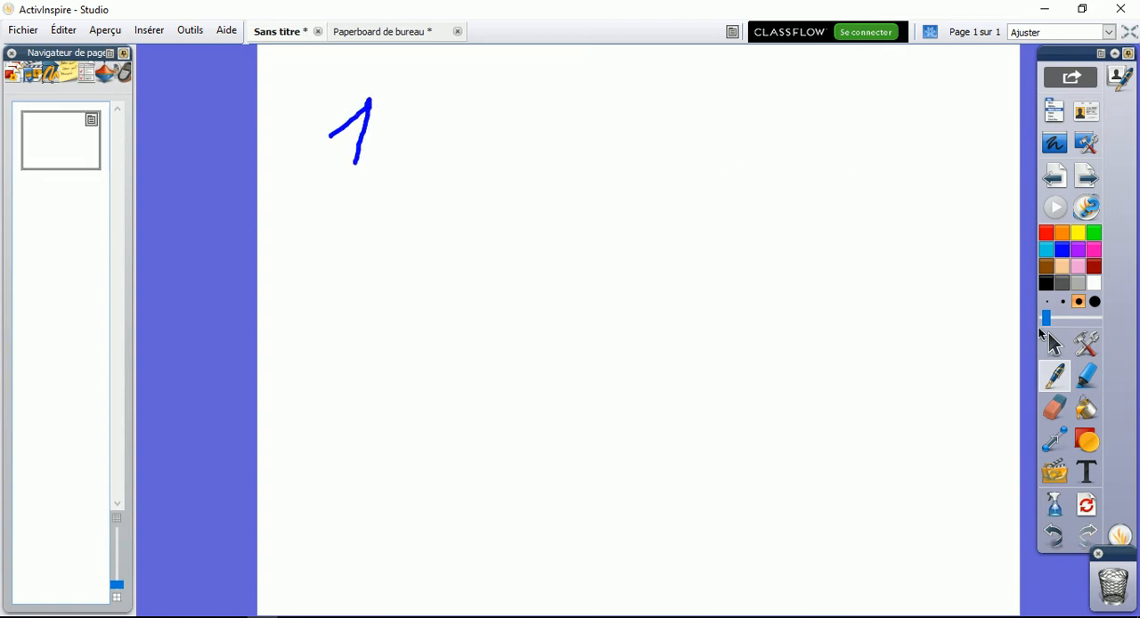
pyautogui.click(1079, 181)
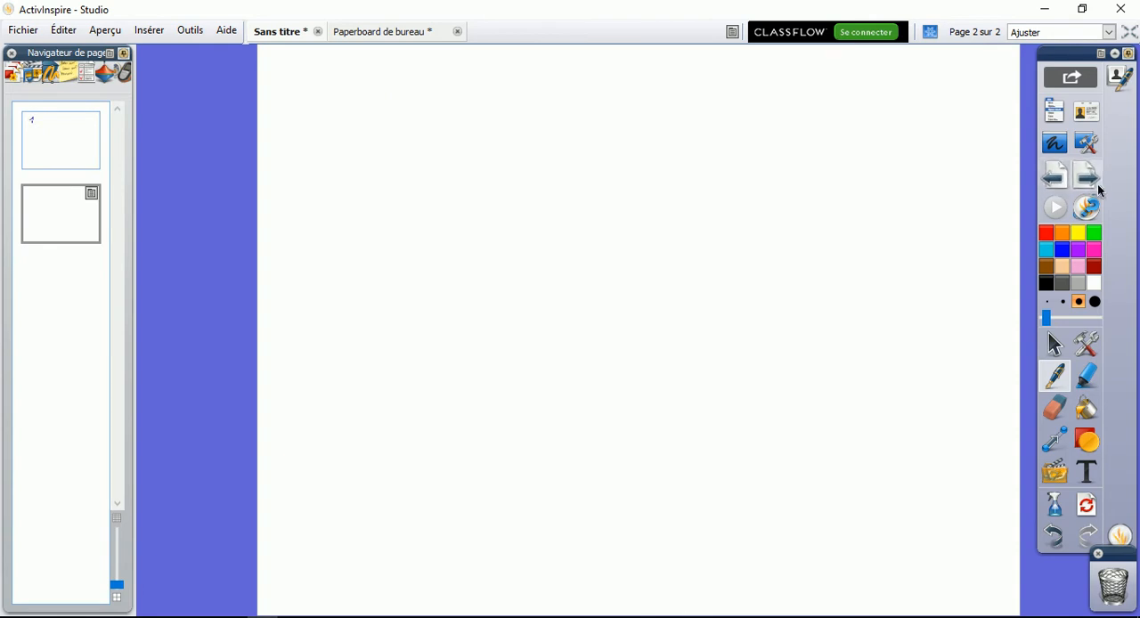
pyautogui.moveTo(337, 99); pyautogui.dragTo(341, 130)
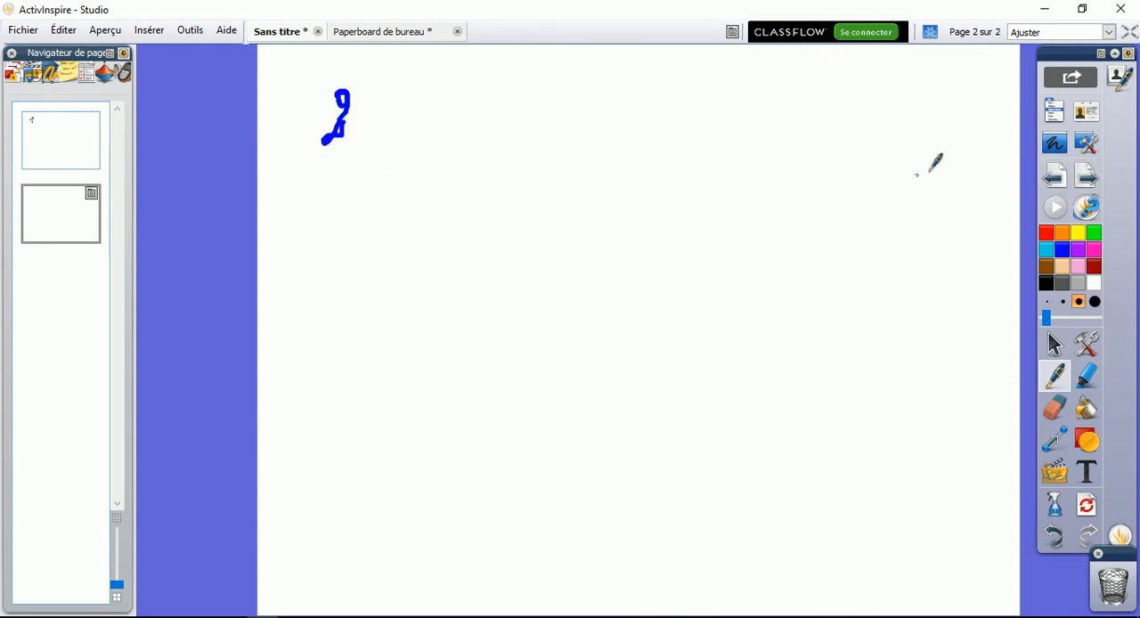
# Start desktop annotation and handwrite a blue 1 on the desktop, surrounded by a freehand black circle
pyautogui.click(1057, 147)
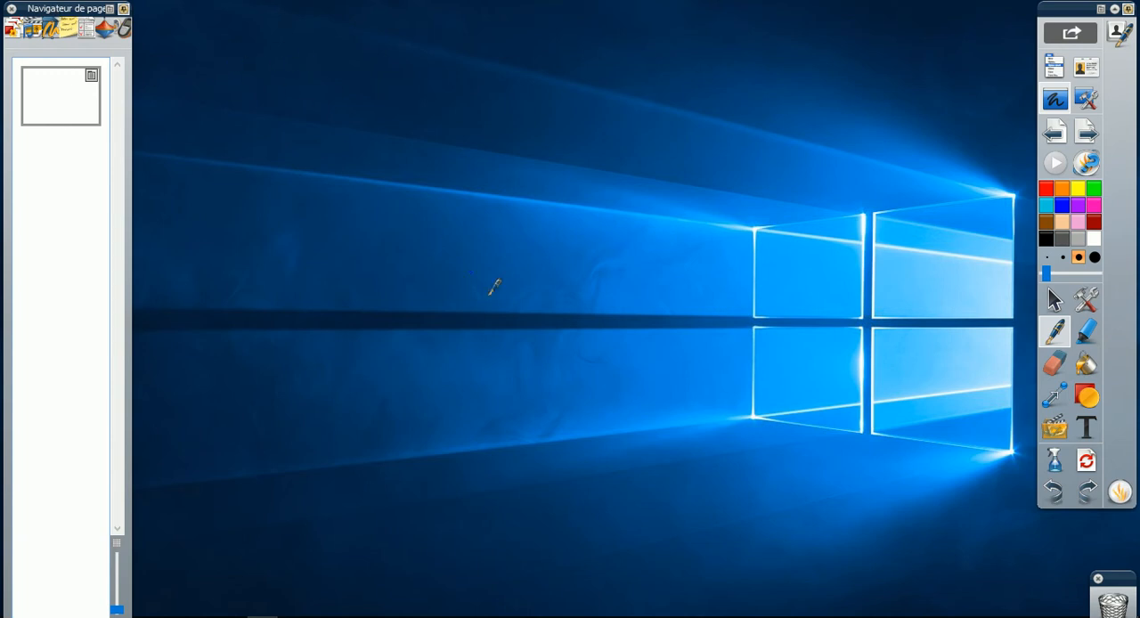
pyautogui.moveTo(525, 329)
pyautogui.mouseDown()
pyautogui.moveTo(544, 294)
pyautogui.moveTo(539, 365)
pyautogui.mouseUp()
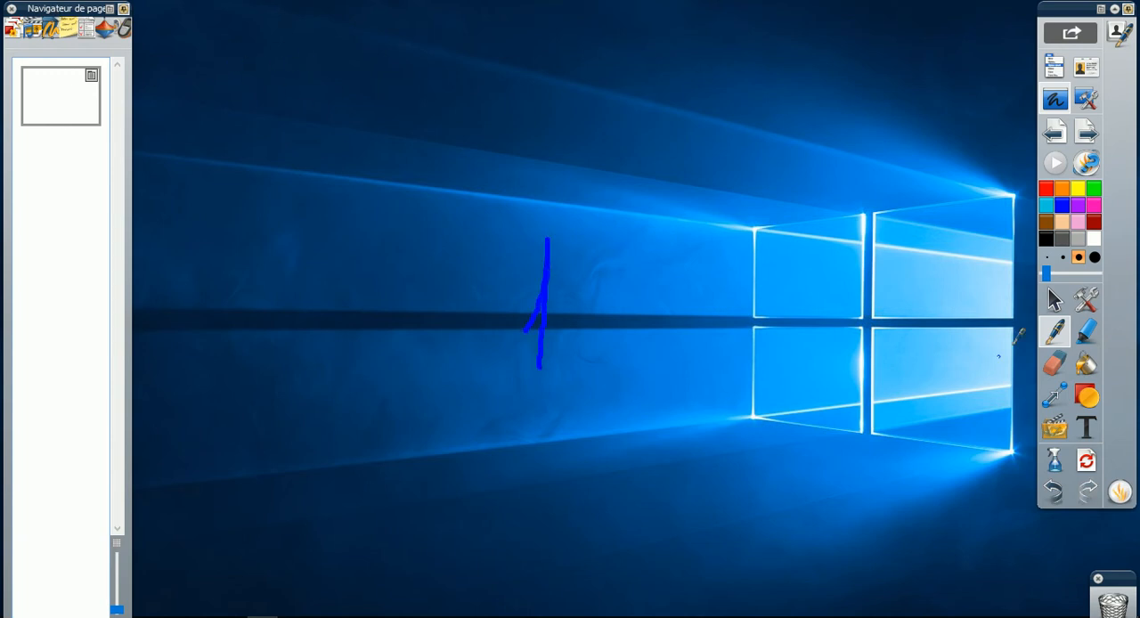
pyautogui.moveTo(529, 210)
pyautogui.mouseDown()
pyautogui.moveTo(638, 425)
pyautogui.moveTo(498, 189)
pyautogui.mouseUp()
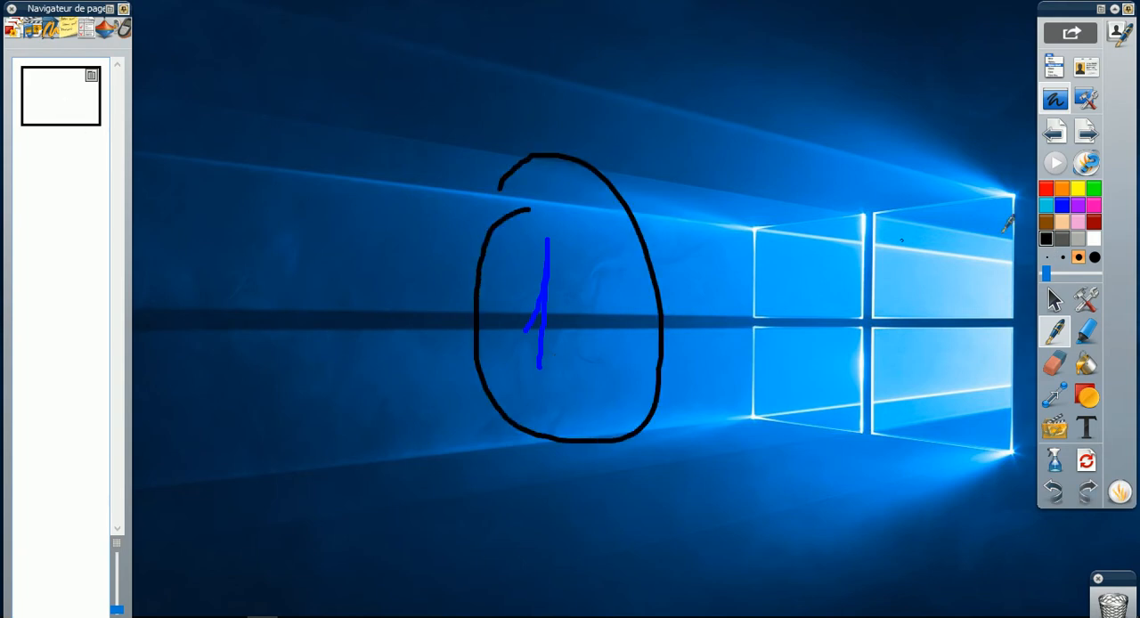
# Add two more desktop annotation pages with a handwritten black 2 and 3, and leave desktop annotation
pyautogui.click(1085, 132)
pyautogui.moveTo(563, 256)
pyautogui.mouseDown()
pyautogui.moveTo(575, 281)
pyautogui.moveTo(544, 356)
pyautogui.moveTo(641, 375)
pyautogui.mouseUp()
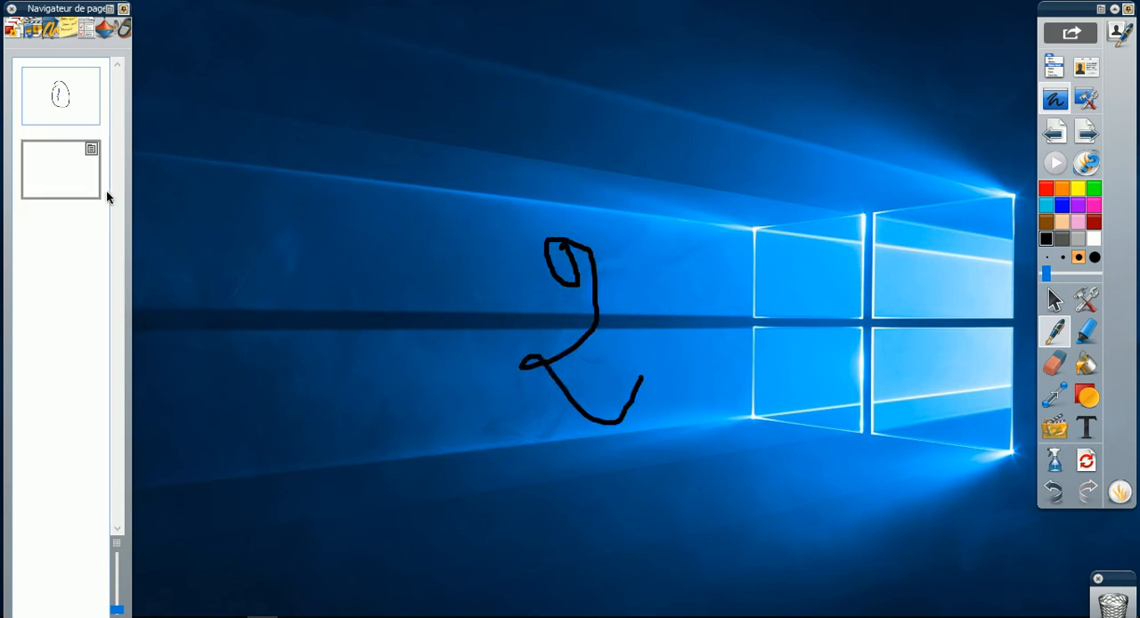
pyautogui.click(1085, 132)
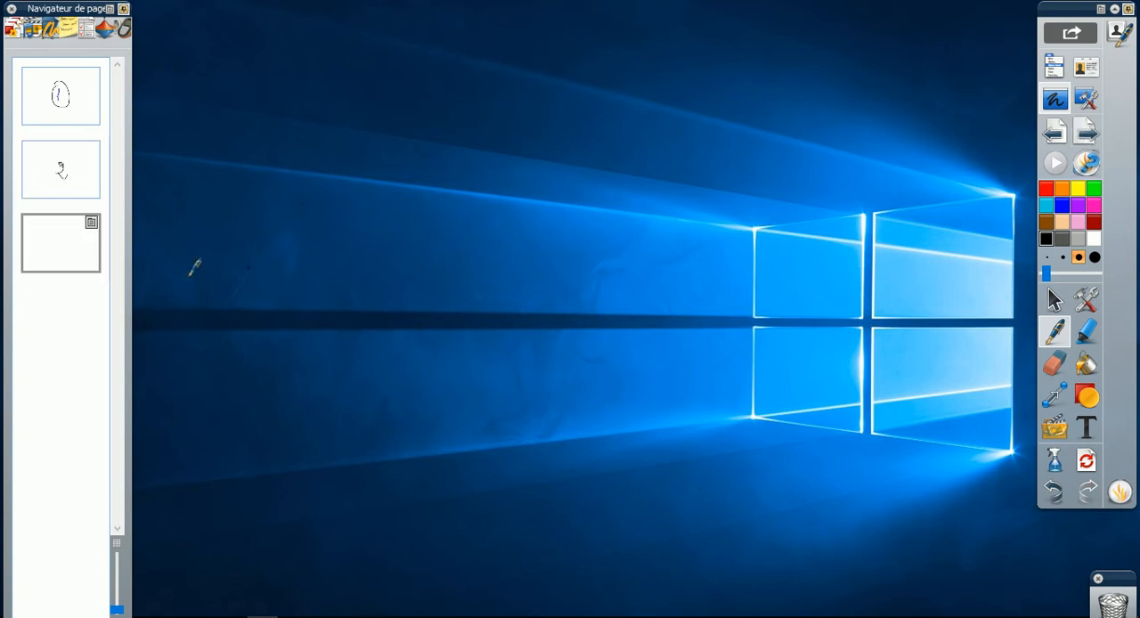
pyautogui.moveTo(441, 248)
pyautogui.mouseDown()
pyautogui.moveTo(472, 291)
pyautogui.moveTo(433, 371)
pyautogui.mouseUp()
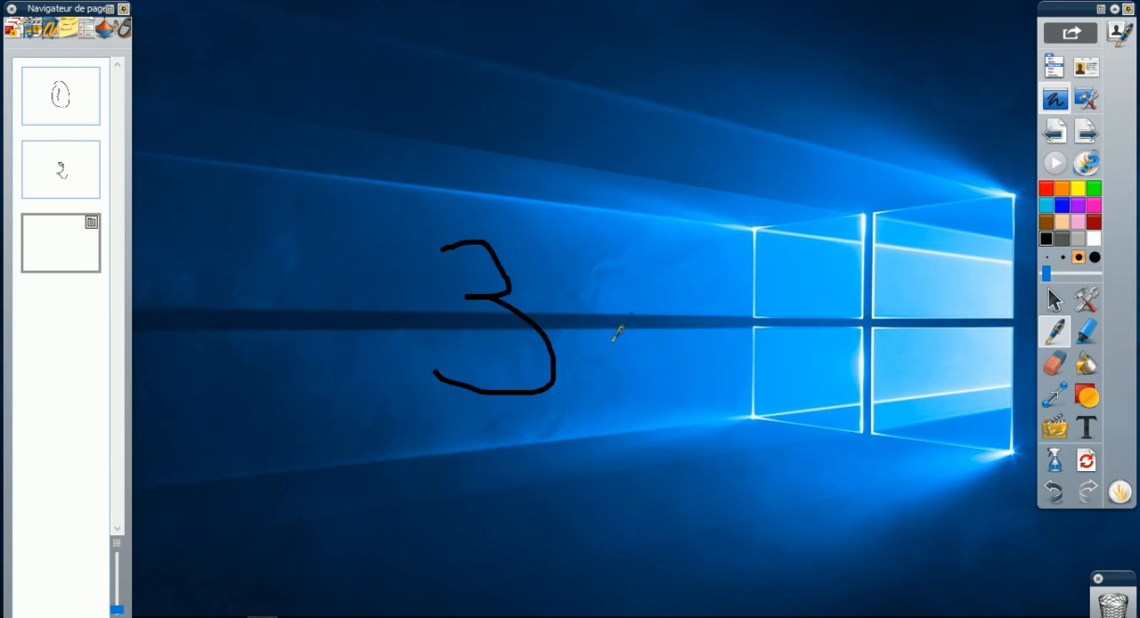
pyautogui.click(1055, 101)
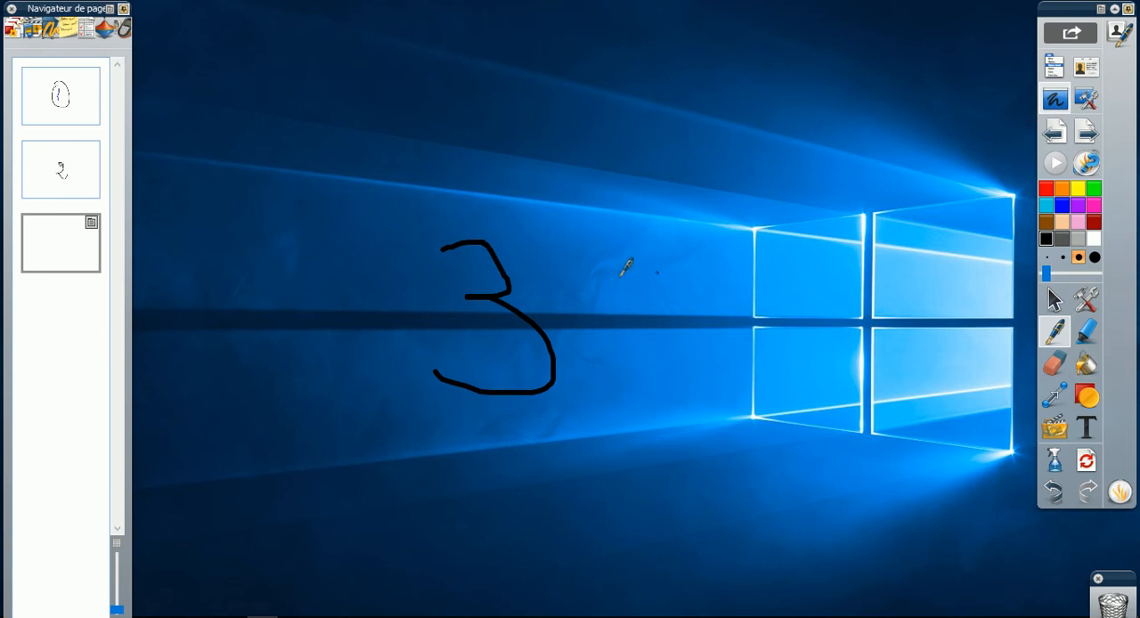
pyautogui.click(1086, 103)
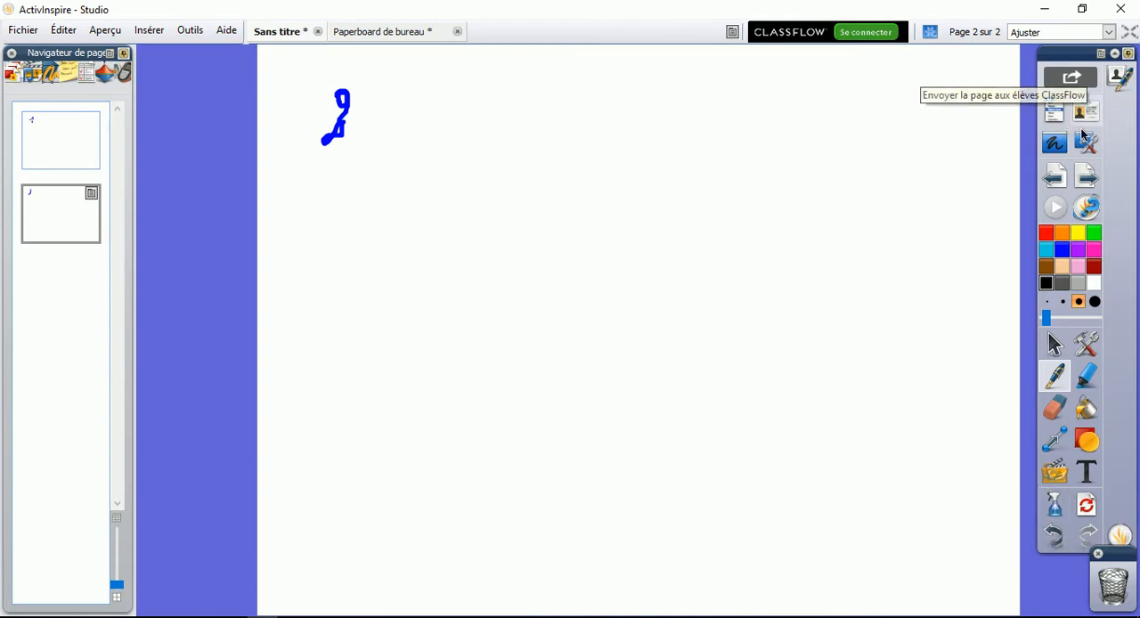
# Go back to page 1 of the paperboard, and page forward to add blank pages 3 and 4
pyautogui.click(1055, 176)
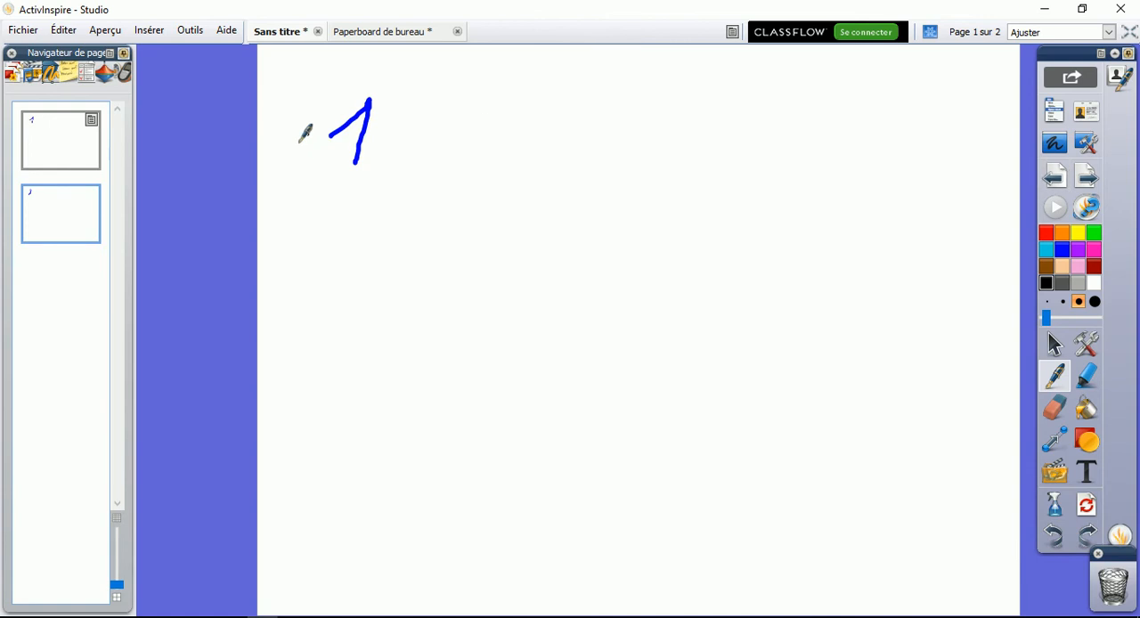
pyautogui.click(1086, 178)
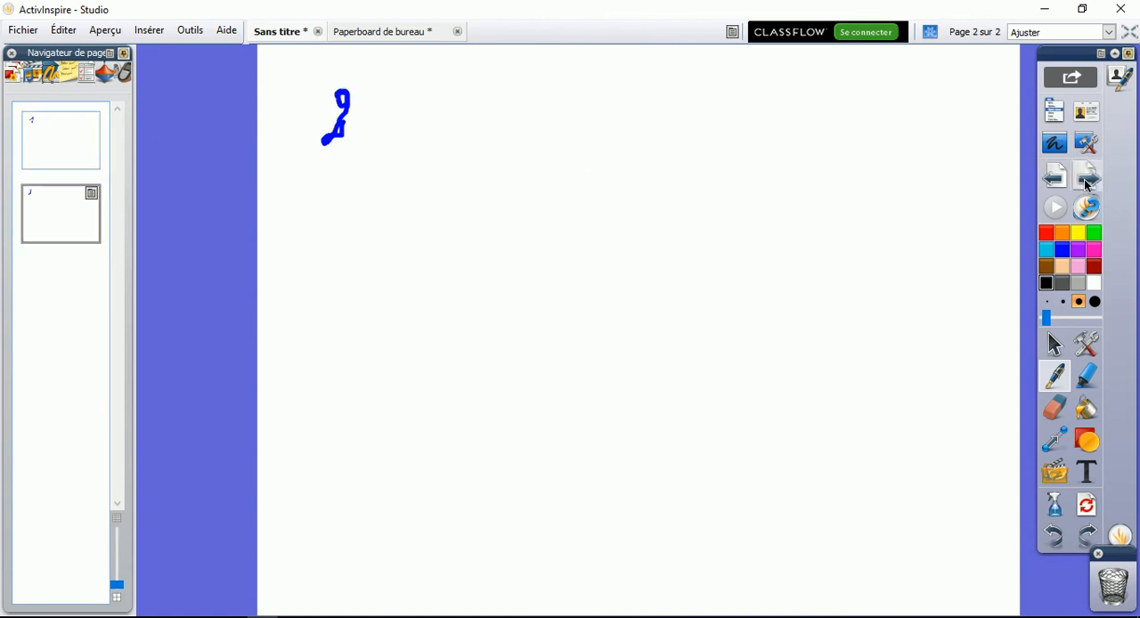
pyautogui.click(1086, 180)
pyautogui.click(1086, 179)
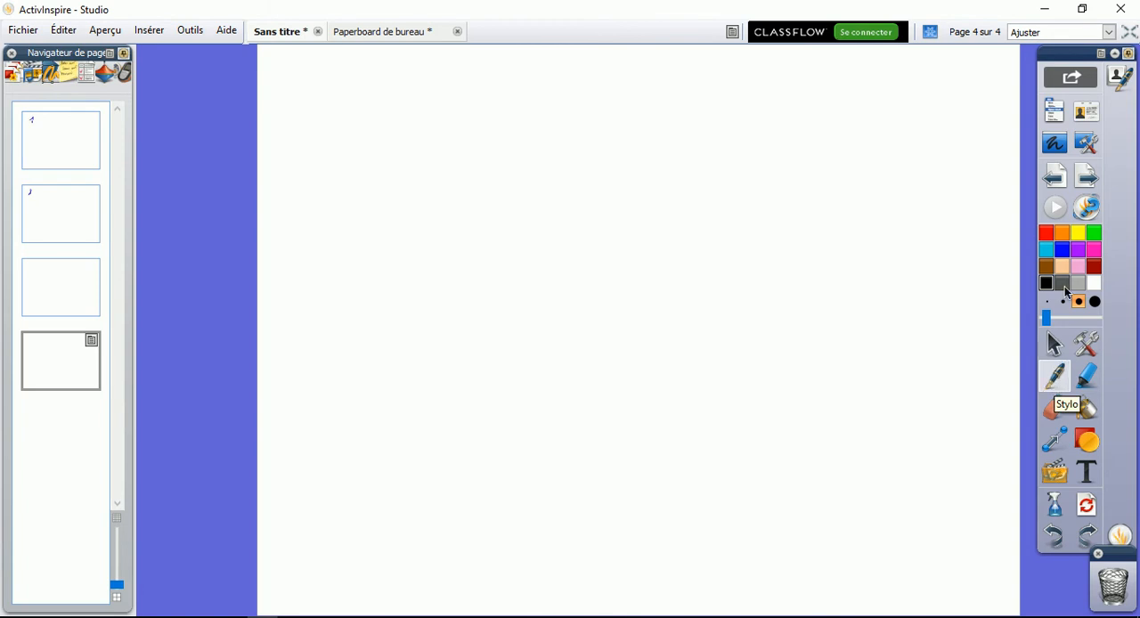
# Draw a pink question-mark curve with the pen on page 4, plus a smaller one using the thinnest width preset
pyautogui.click(1094, 248)
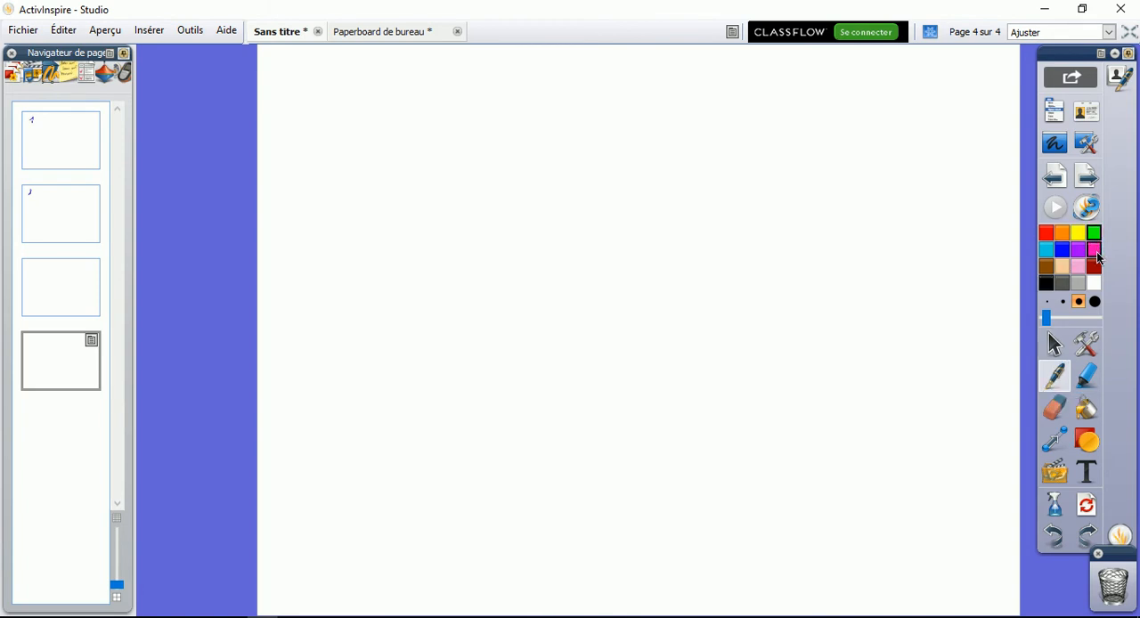
pyautogui.moveTo(842, 225)
pyautogui.mouseDown()
pyautogui.moveTo(845, 208)
pyautogui.moveTo(873, 366)
pyautogui.mouseUp()
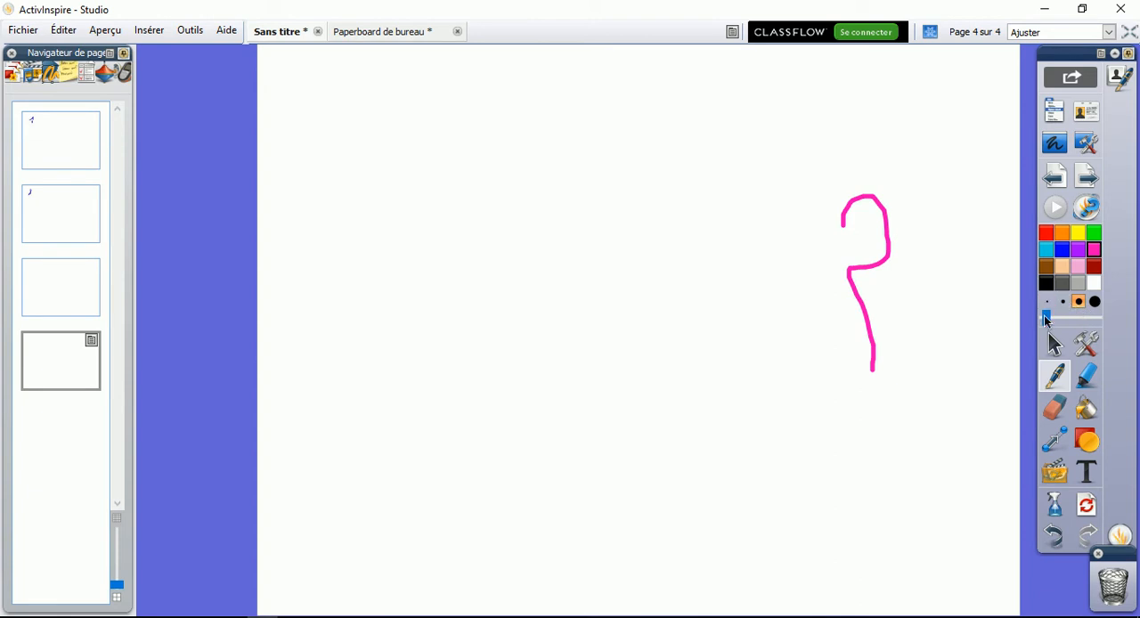
pyautogui.click(1047, 302)
pyautogui.moveTo(953, 237); pyautogui.dragTo(968, 322)
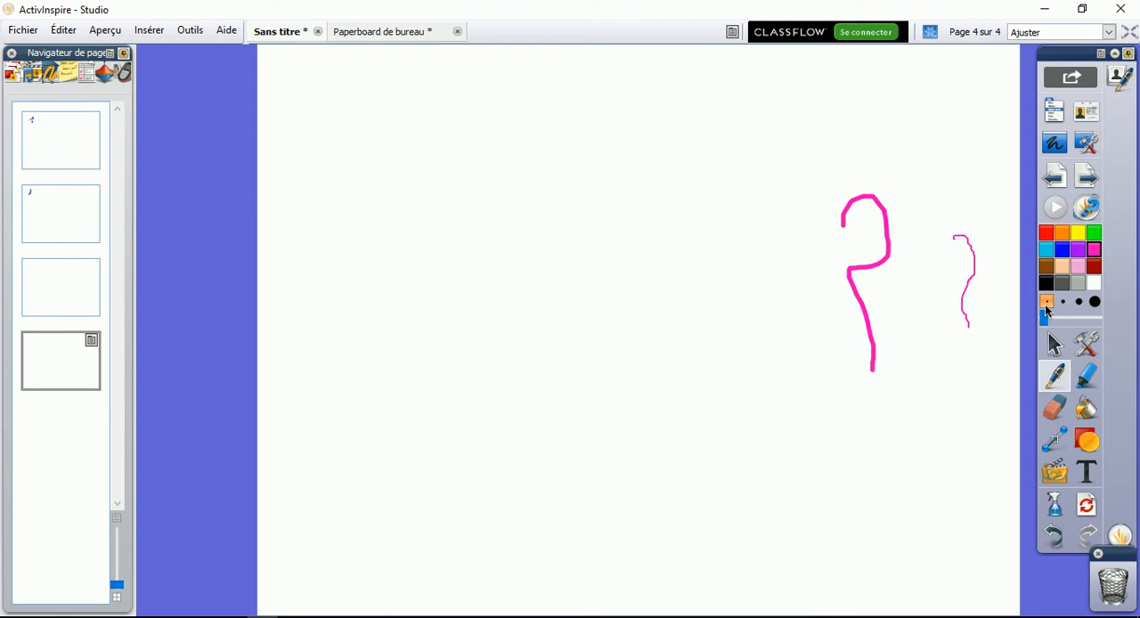
# Draw two more pink question-mark curves, one with the third width preset and one with the widest preset
pyautogui.click(1078, 302)
pyautogui.moveTo(892, 303); pyautogui.dragTo(937, 393)
pyautogui.click(1094, 302)
pyautogui.moveTo(750, 251)
pyautogui.mouseDown()
pyautogui.moveTo(812, 285)
pyautogui.moveTo(788, 393)
pyautogui.mouseUp()
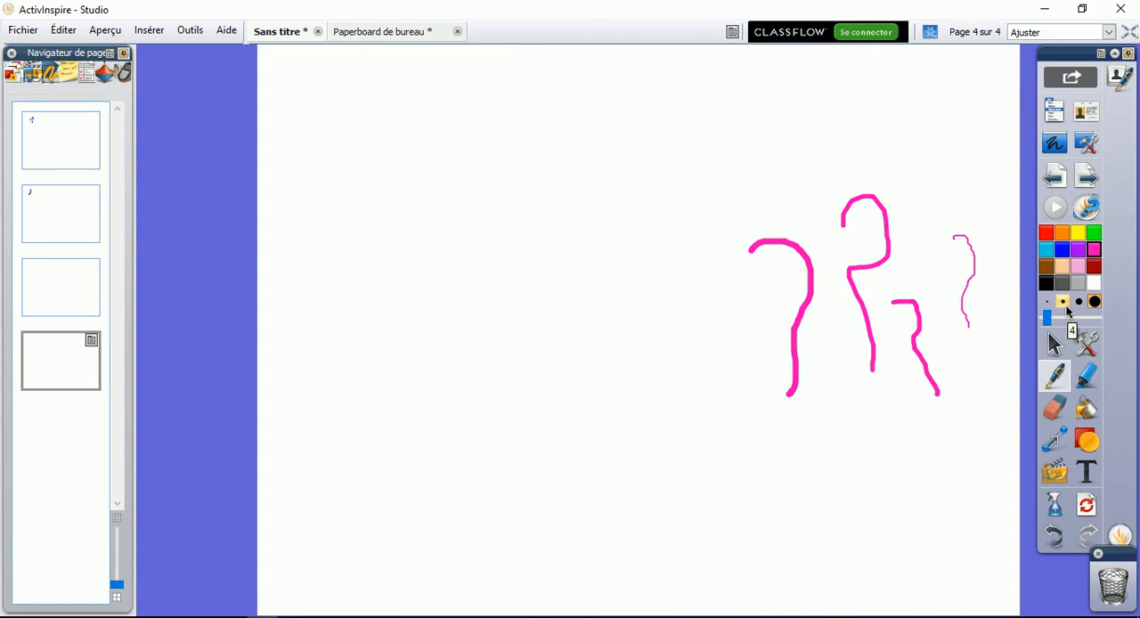
# Draw a thicker pink curve with an increased pen width and a huge dotted question mark at maximum width, and switch to the selection tool
pyautogui.moveTo(1047, 318); pyautogui.dragTo(1064, 326)
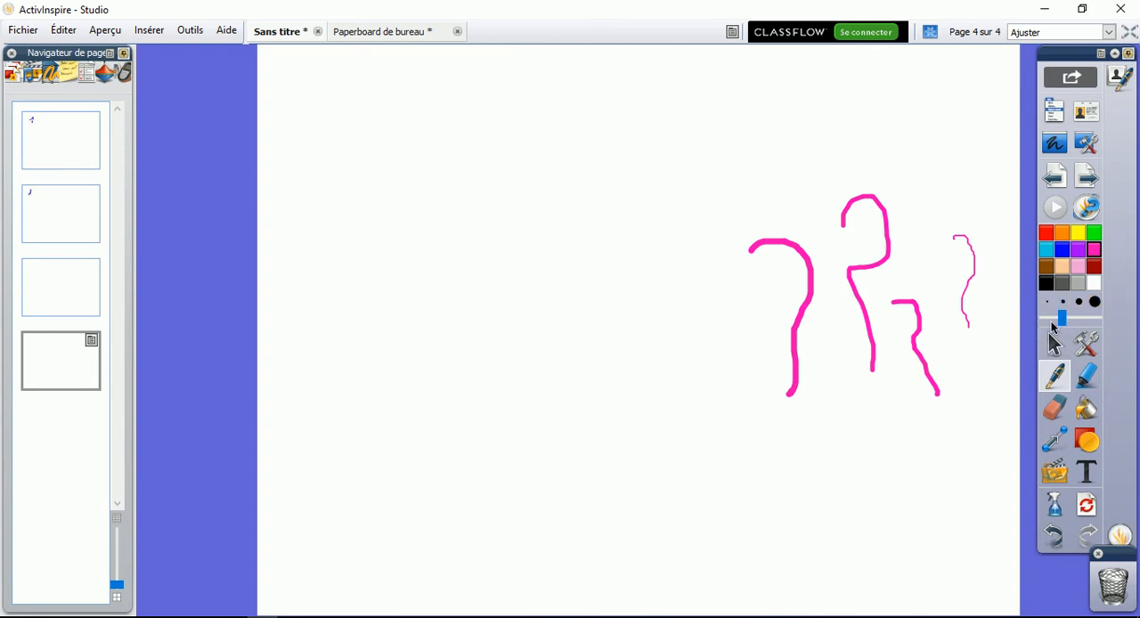
pyautogui.moveTo(505, 216)
pyautogui.mouseDown()
pyautogui.moveTo(641, 186)
pyautogui.moveTo(643, 369)
pyautogui.moveTo(654, 385)
pyautogui.mouseUp()
pyautogui.moveTo(1062, 319); pyautogui.dragTo(1111, 325)
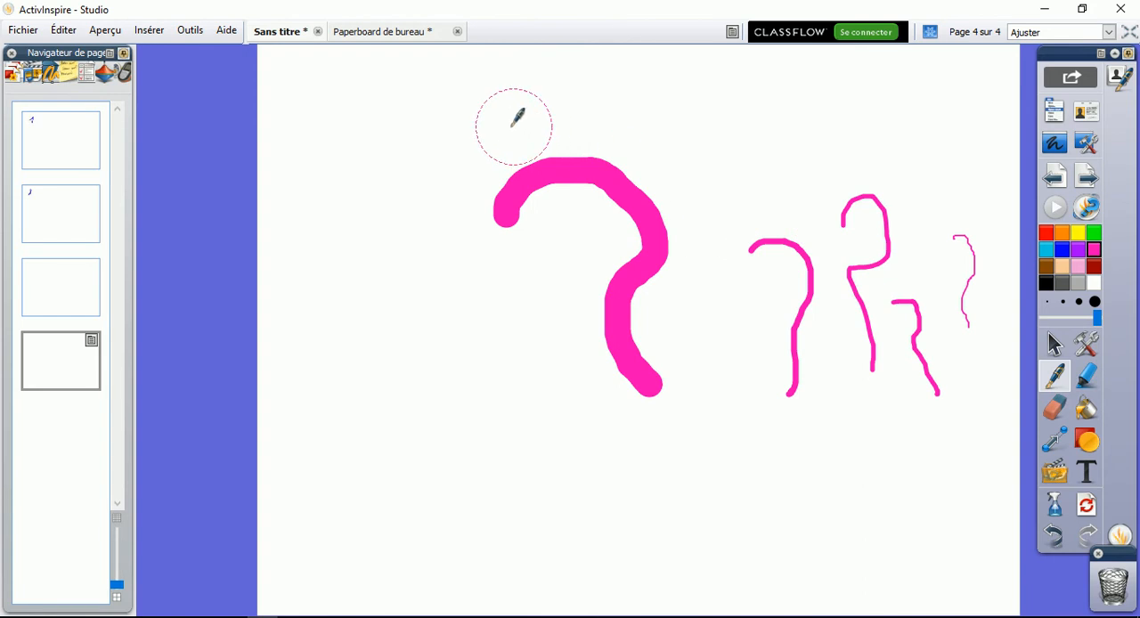
pyautogui.moveTo(423, 143)
pyautogui.mouseDown()
pyautogui.moveTo(486, 119)
pyautogui.moveTo(776, 219)
pyautogui.moveTo(621, 400)
pyautogui.moveTo(623, 514)
pyautogui.mouseUp()
pyautogui.click(614, 577)
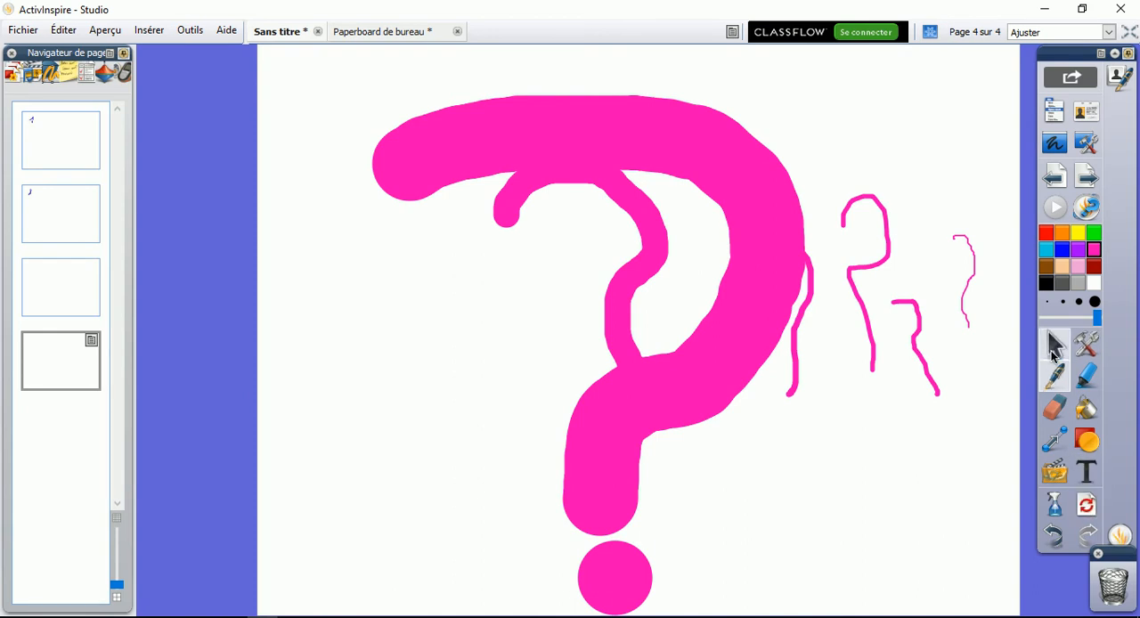
pyautogui.click(1054, 348)
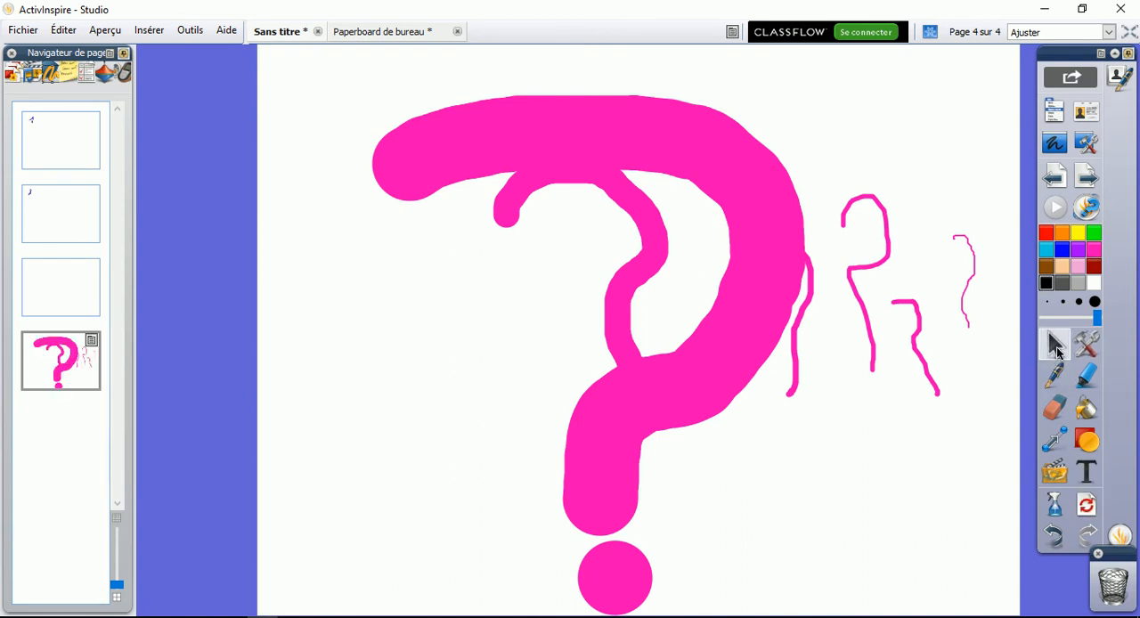
# Move the pink question-mark curves slightly and shrink the whole group into the upper-right corner of page 4
pyautogui.moveTo(733, 211)
pyautogui.mouseDown()
pyautogui.moveTo(560, 204)
pyautogui.moveTo(752, 211)
pyautogui.mouseUp()
pyautogui.hotkey('ctrl', 'z')
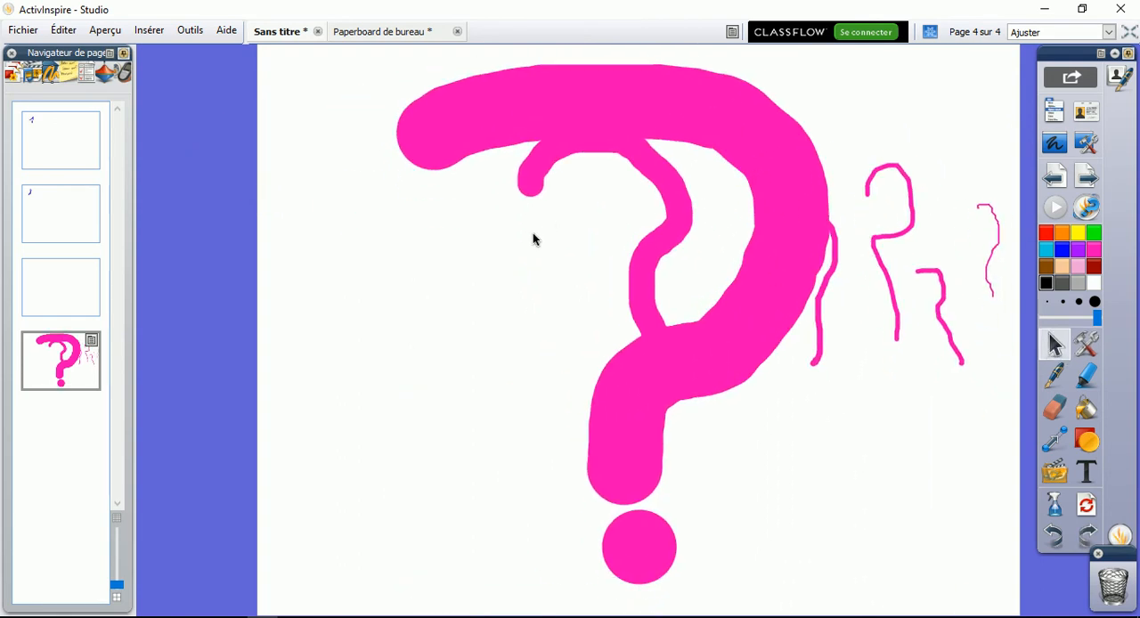
pyautogui.moveTo(840, 472)
pyautogui.mouseDown()
pyautogui.moveTo(727, 426)
pyautogui.moveTo(666, 362)
pyautogui.mouseUp()
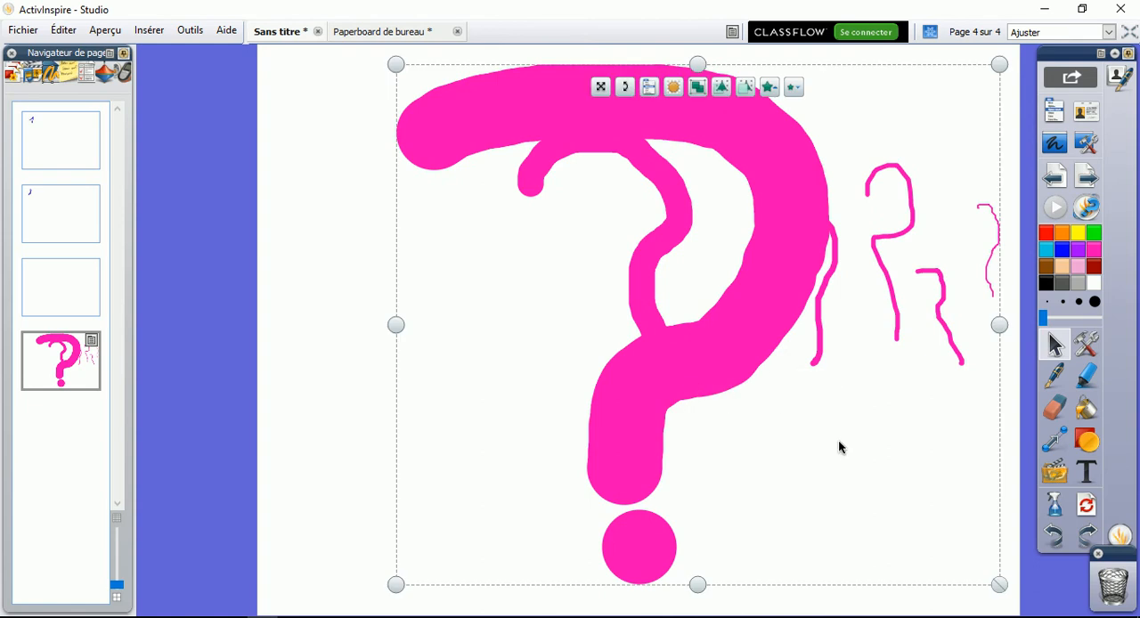
pyautogui.click(722, 523)
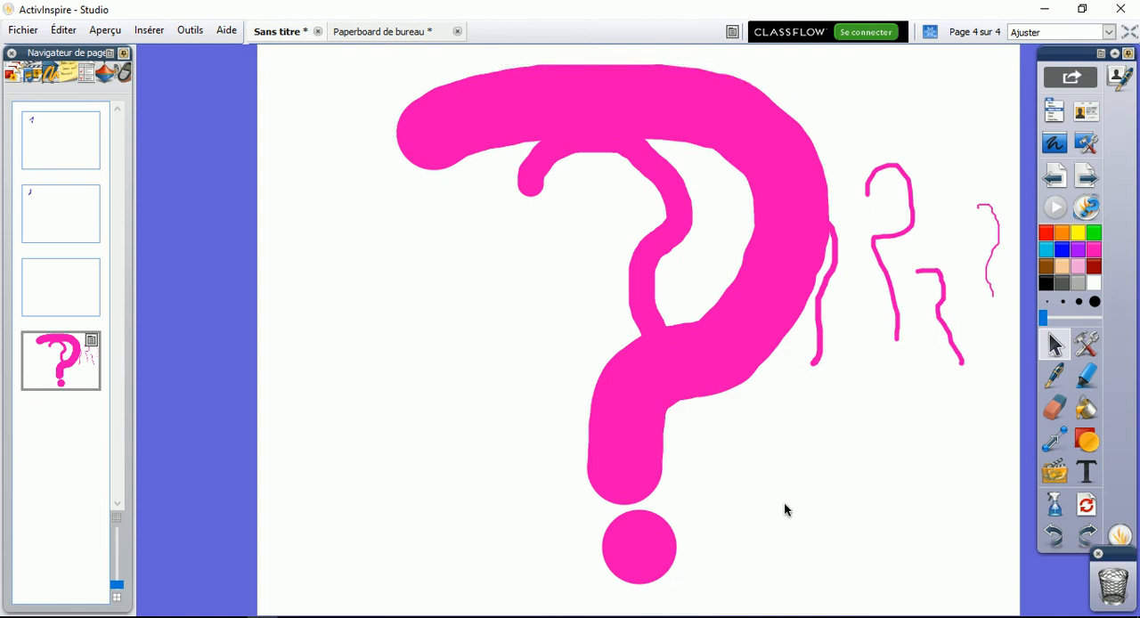
pyautogui.moveTo(365, 595); pyautogui.dragTo(681, 480)
pyautogui.moveTo(393, 583)
pyautogui.mouseDown()
pyautogui.moveTo(478, 484)
pyautogui.moveTo(689, 287)
pyautogui.moveTo(846, 198)
pyautogui.moveTo(867, 305)
pyautogui.moveTo(801, 153)
pyautogui.moveTo(763, 231)
pyautogui.moveTo(809, 201)
pyautogui.mouseUp()
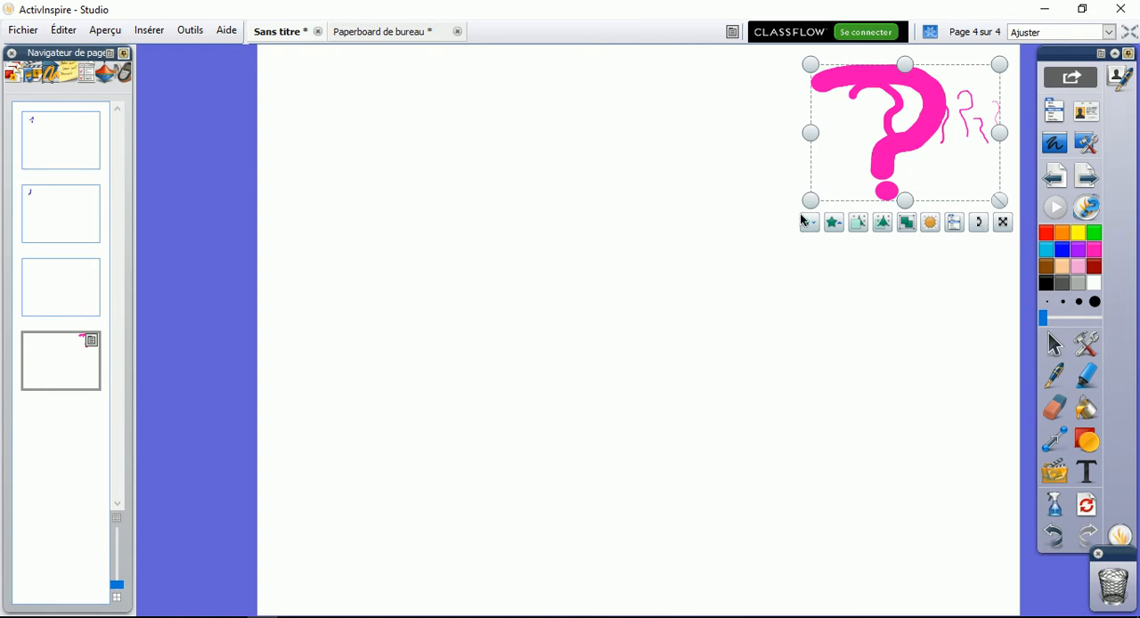
# Shift the shrunken pink curves slightly inward, rotate them counter-clockwise, and throw them into the recycle bin
pyautogui.moveTo(1002, 224)
pyautogui.mouseDown()
pyautogui.moveTo(679, 402)
pyautogui.moveTo(969, 262)
pyautogui.mouseUp()
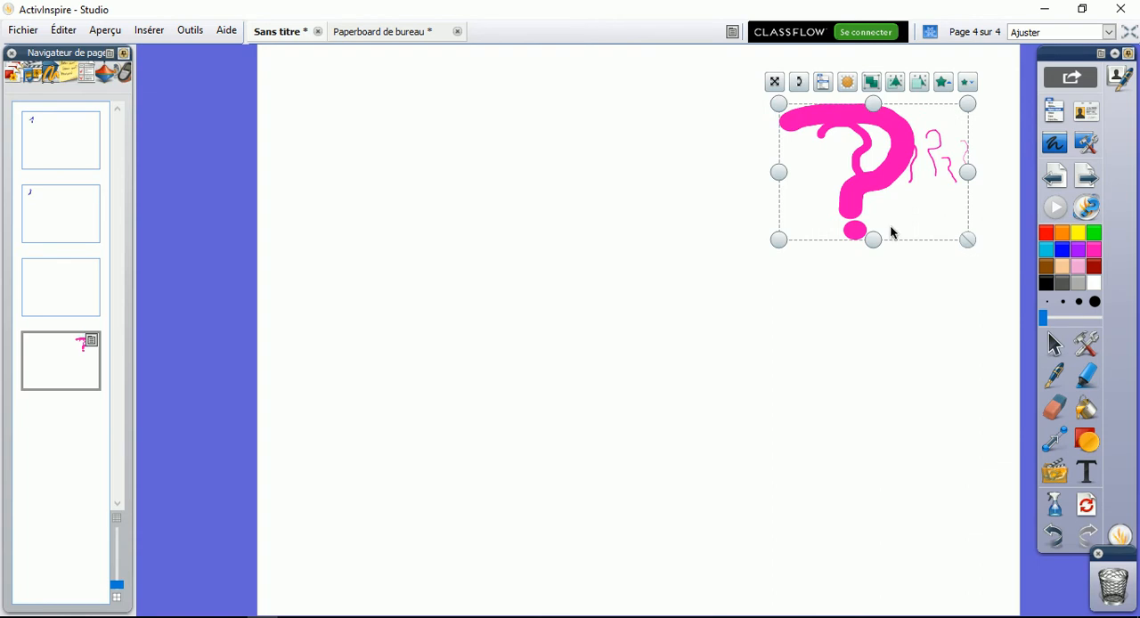
pyautogui.moveTo(797, 82)
pyautogui.mouseDown()
pyautogui.moveTo(775, 74)
pyautogui.moveTo(881, 387)
pyautogui.moveTo(775, 130)
pyautogui.moveTo(742, 176)
pyautogui.moveTo(791, 107)
pyautogui.moveTo(811, 114)
pyautogui.mouseUp()
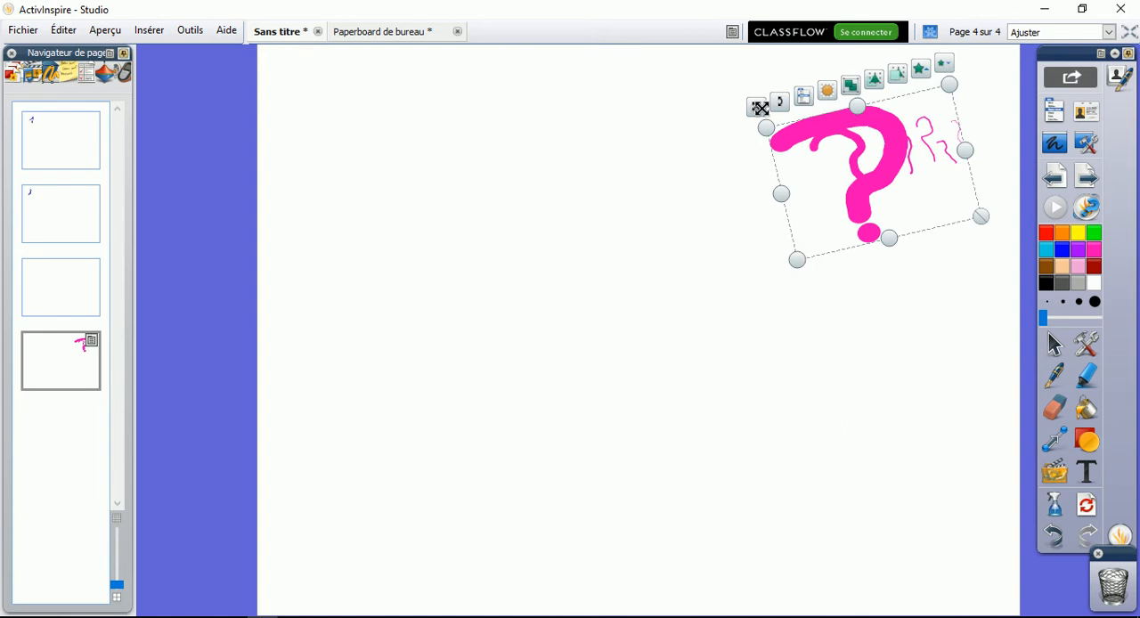
pyautogui.moveTo(759, 107)
pyautogui.mouseDown()
pyautogui.moveTo(791, 175)
pyautogui.moveTo(831, 353)
pyautogui.moveTo(981, 522)
pyautogui.moveTo(1106, 556)
pyautogui.moveTo(891, 473)
pyautogui.moveTo(1086, 526)
pyautogui.moveTo(1121, 594)
pyautogui.mouseUp()
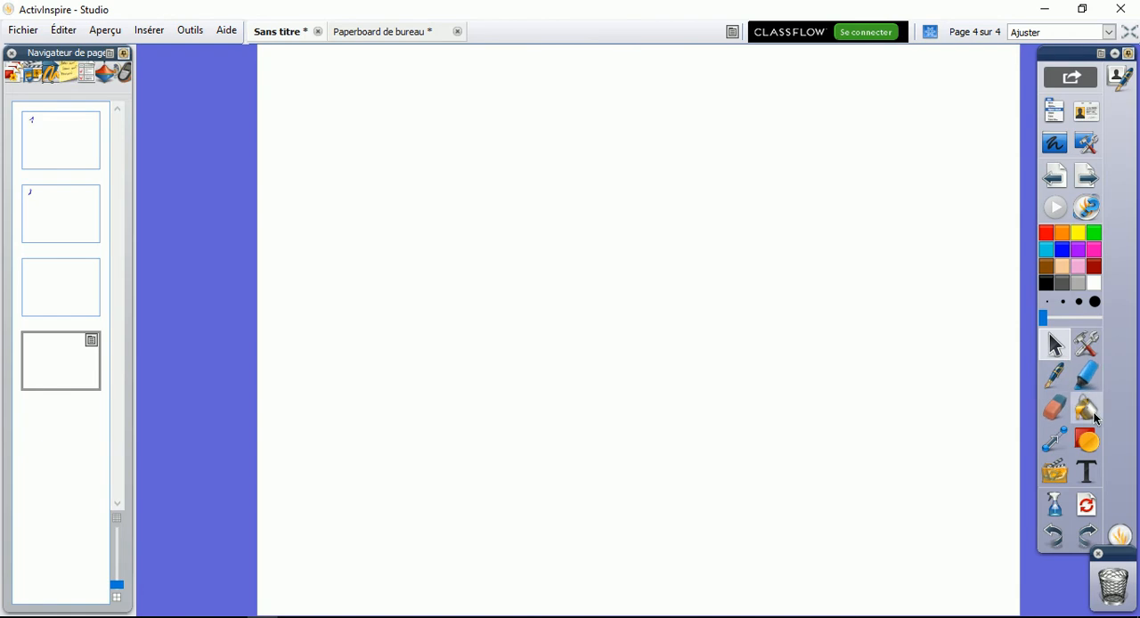
# Draw two yellow highlighter strokes on page 4, the second one with the widest preset
pyautogui.click(1086, 379)
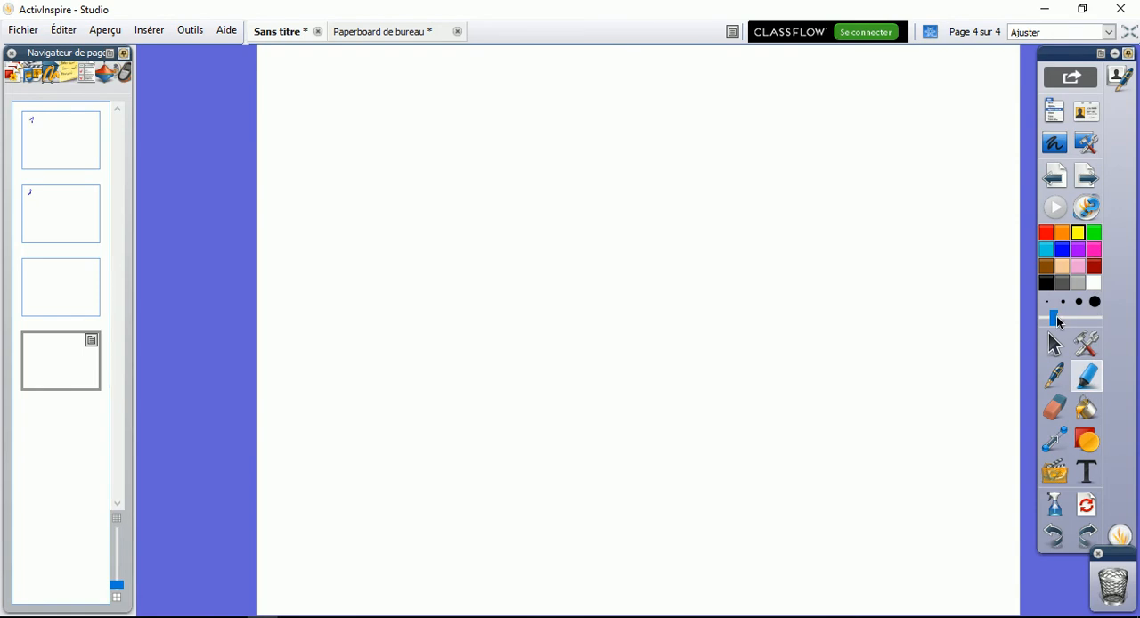
pyautogui.click(1064, 312)
pyautogui.moveTo(535, 212)
pyautogui.mouseDown()
pyautogui.moveTo(718, 216)
pyautogui.moveTo(715, 298)
pyautogui.moveTo(549, 294)
pyautogui.moveTo(731, 414)
pyautogui.moveTo(672, 478)
pyautogui.mouseUp()
pyautogui.click(1094, 301)
pyautogui.moveTo(861, 267)
pyautogui.mouseDown()
pyautogui.moveTo(891, 453)
pyautogui.moveTo(917, 481)
pyautogui.mouseUp()
# Increase the highlighter width and draw a thicker yellow curve and a blue zigzag crossing the other strokes
pyautogui.click(1074, 317)
pyautogui.moveTo(387, 183)
pyautogui.mouseDown()
pyautogui.moveTo(535, 106)
pyautogui.moveTo(570, 494)
pyautogui.mouseUp()
pyautogui.click(1061, 249)
pyautogui.moveTo(663, 138)
pyautogui.mouseDown()
pyautogui.moveTo(805, 307)
pyautogui.moveTo(850, 426)
pyautogui.mouseUp()
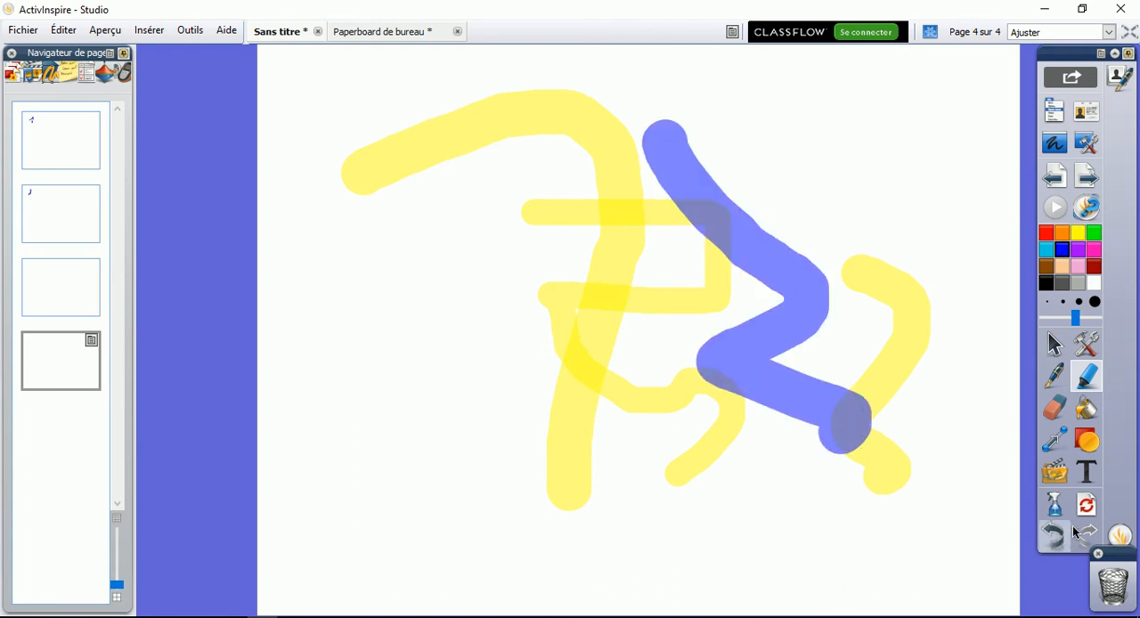
# Erase parts of the rightmost yellow highlighter stroke with the eraser at the widest preset, and try the thinnest preset on it
pyautogui.click(1053, 408)
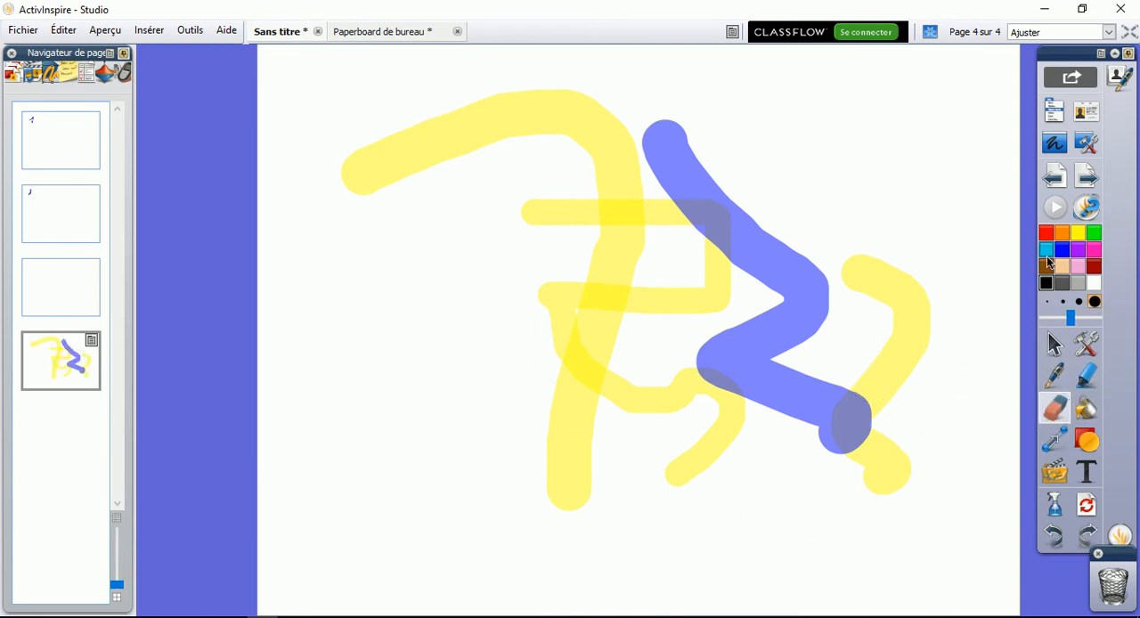
pyautogui.click(1079, 303)
pyautogui.click(1094, 301)
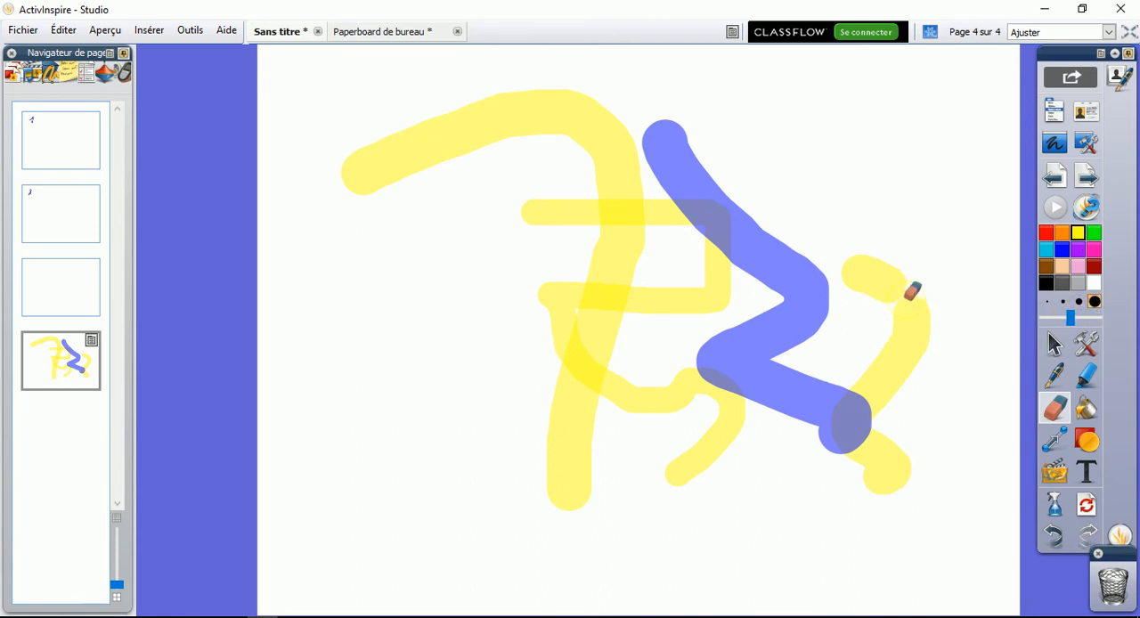
pyautogui.moveTo(900, 292); pyautogui.dragTo(912, 301)
pyautogui.moveTo(1070, 319); pyautogui.dragTo(1047, 319)
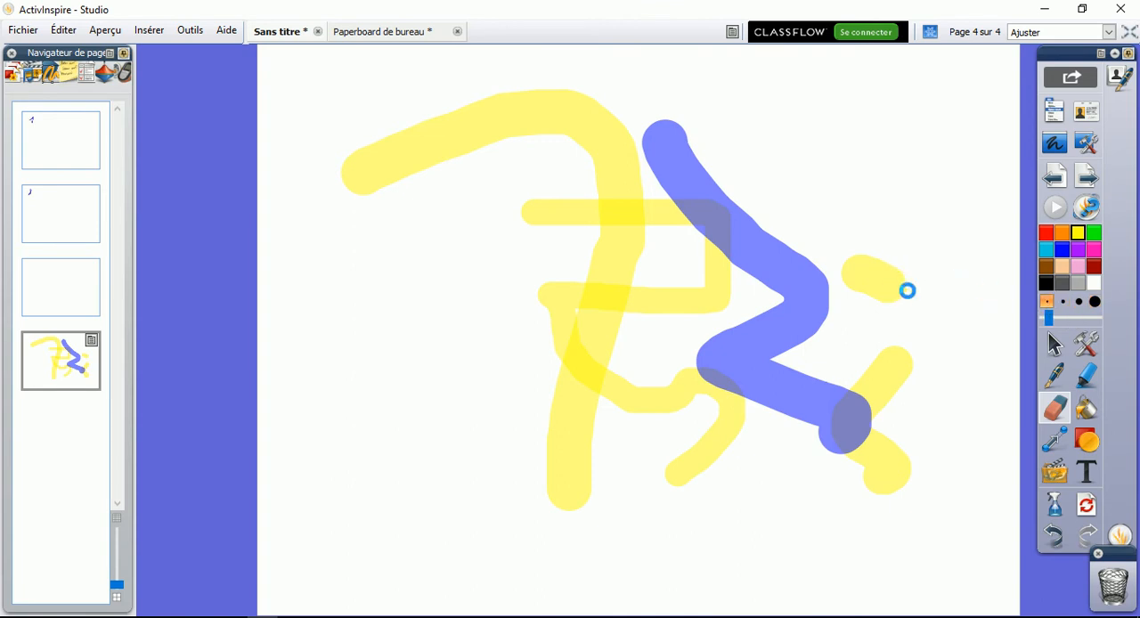
pyautogui.moveTo(895, 286)
pyautogui.mouseDown()
pyautogui.moveTo(898, 259)
pyautogui.moveTo(854, 258)
pyautogui.moveTo(903, 278)
pyautogui.moveTo(877, 262)
pyautogui.mouseUp()
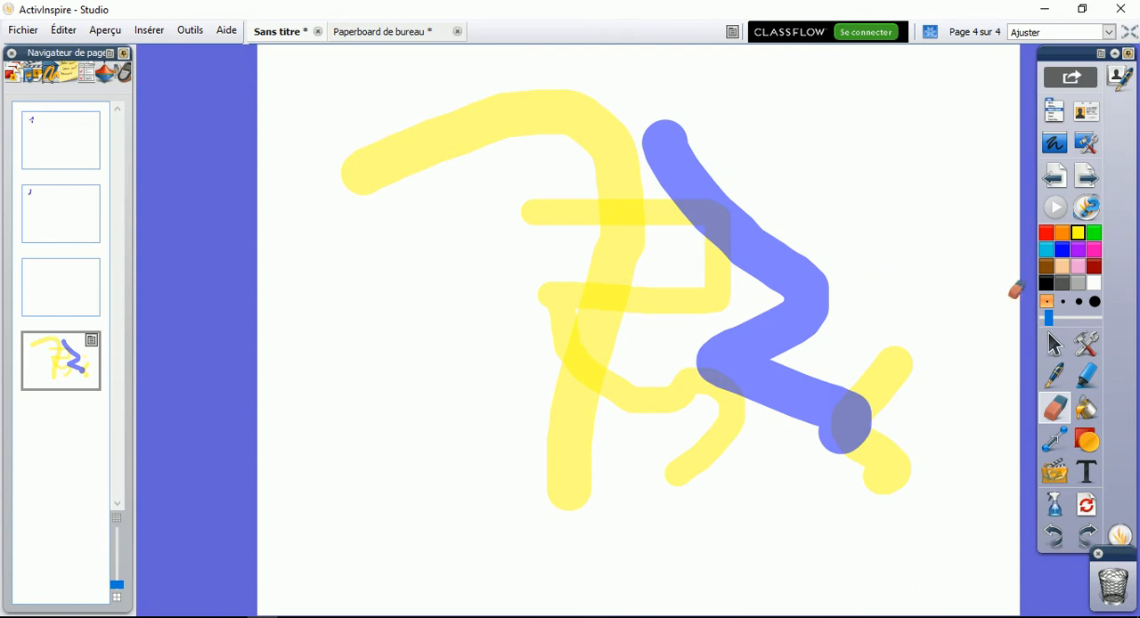
# Erase large patches of the yellow and blue strokes at eraser width 100, and reset the page to blank
pyautogui.click(1100, 318)
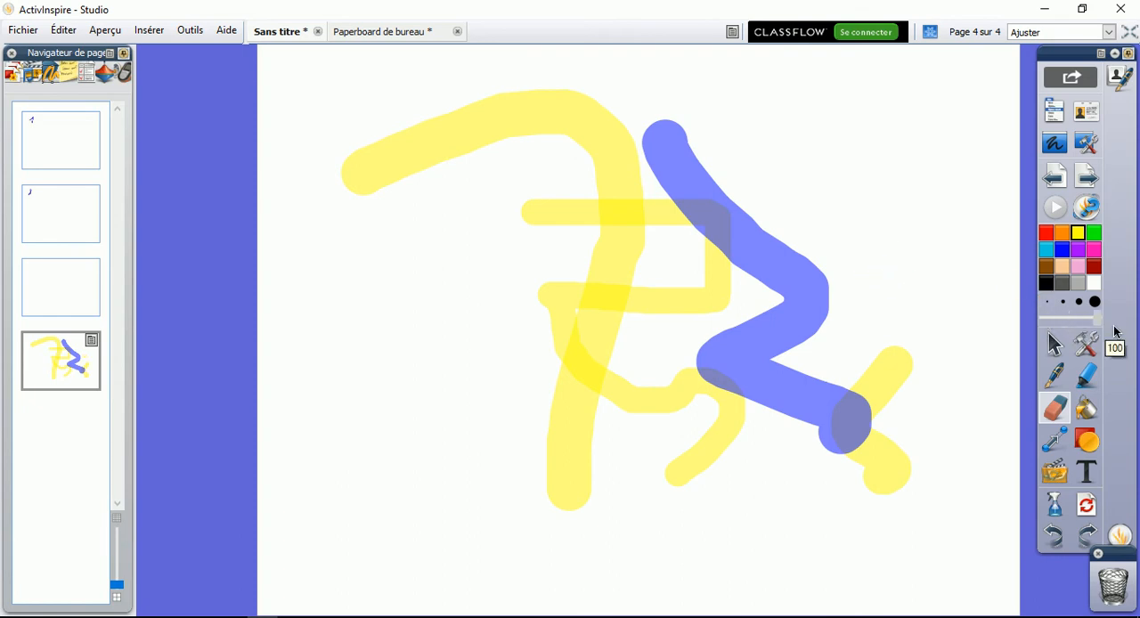
pyautogui.moveTo(761, 233)
pyautogui.mouseDown()
pyautogui.moveTo(632, 170)
pyautogui.moveTo(760, 341)
pyautogui.moveTo(706, 325)
pyautogui.mouseUp()
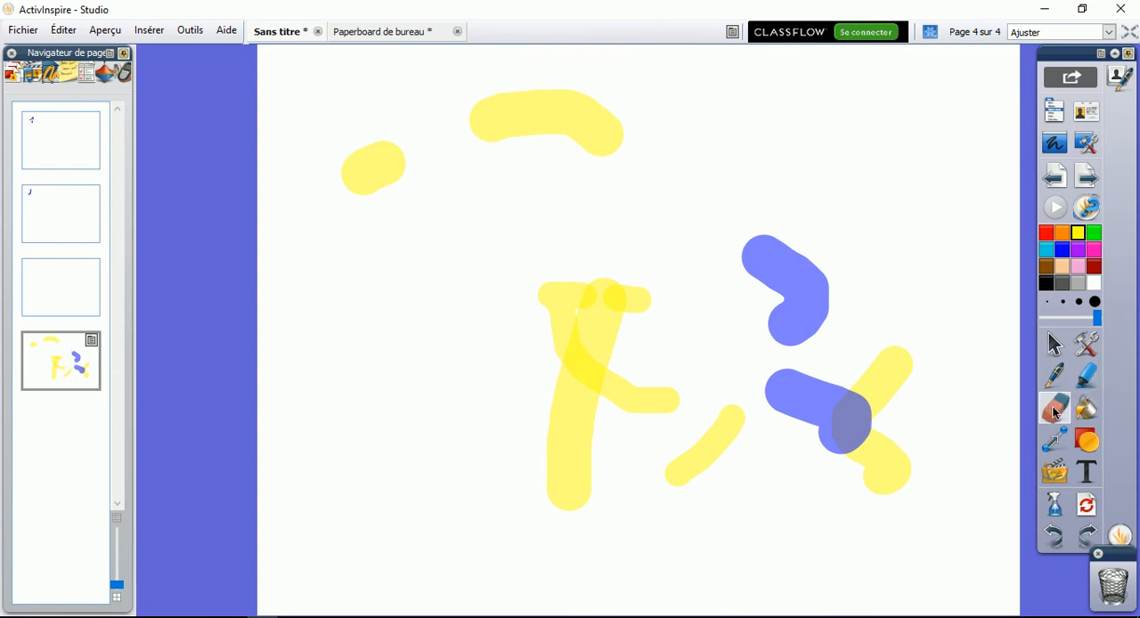
pyautogui.click(1088, 505)
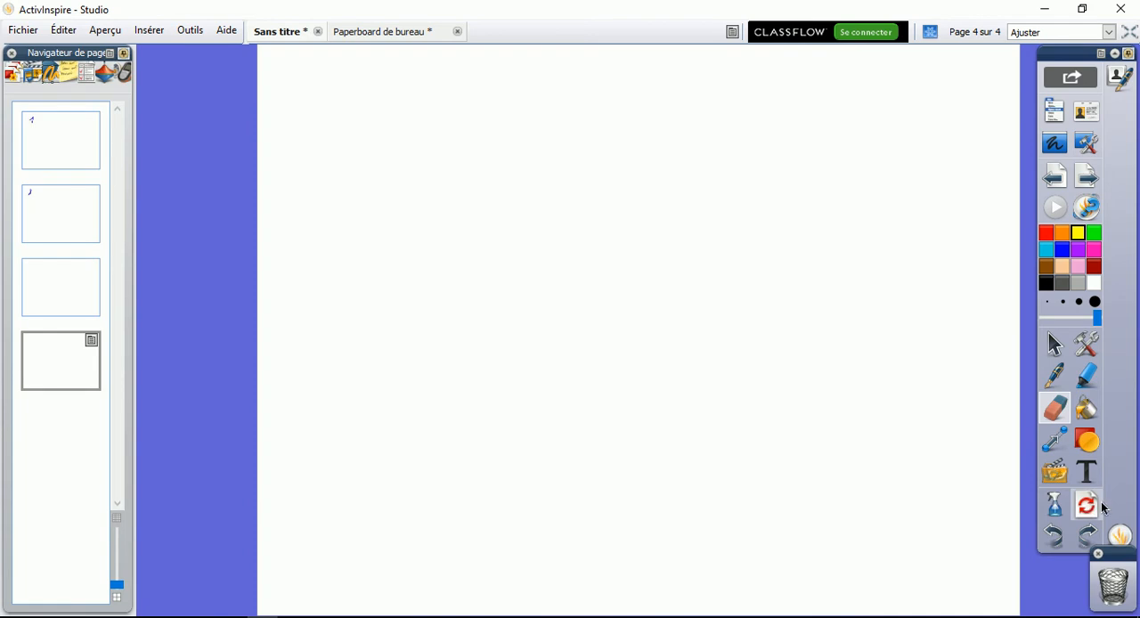
# Fill the page background with purple, with black, and finally with white again
pyautogui.click(1080, 410)
pyautogui.click(1079, 251)
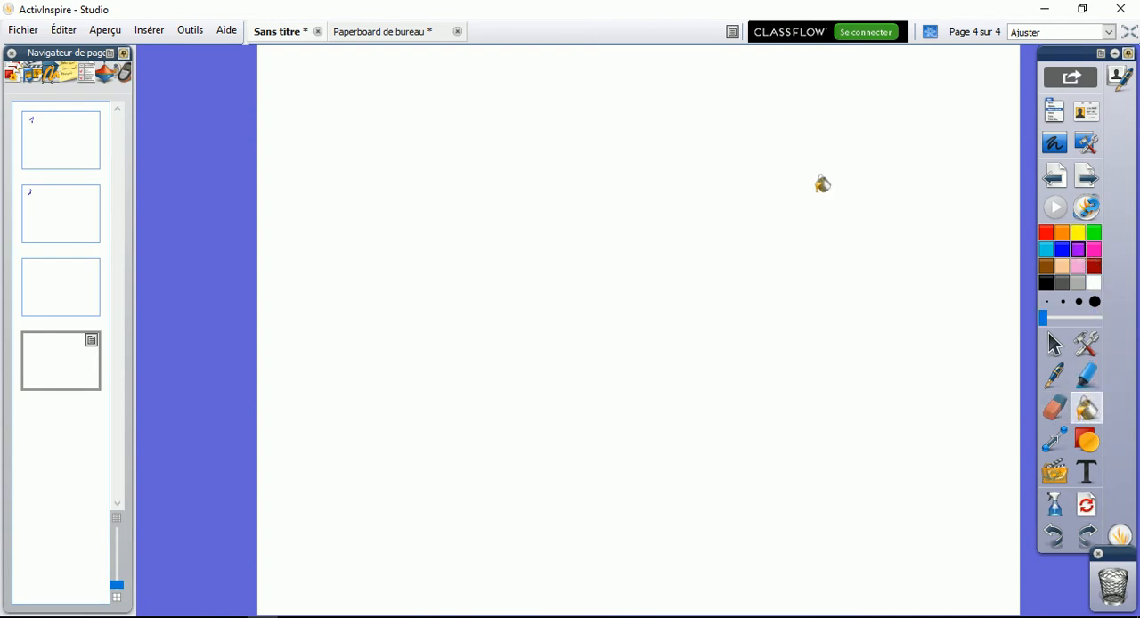
pyautogui.click(804, 184)
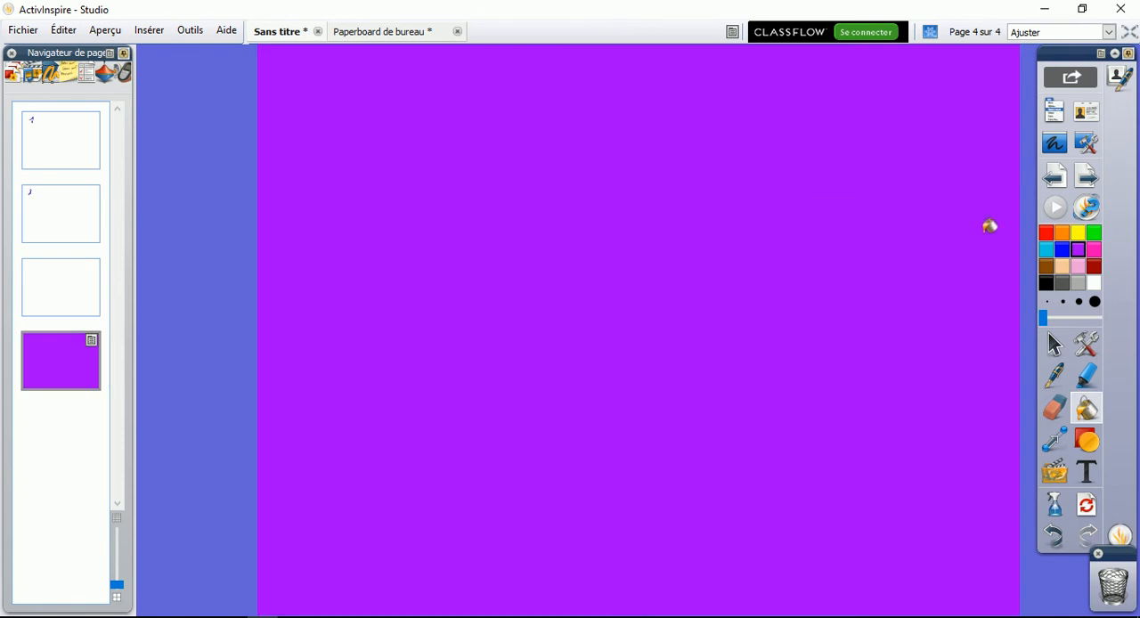
pyautogui.click(1046, 283)
pyautogui.click(854, 197)
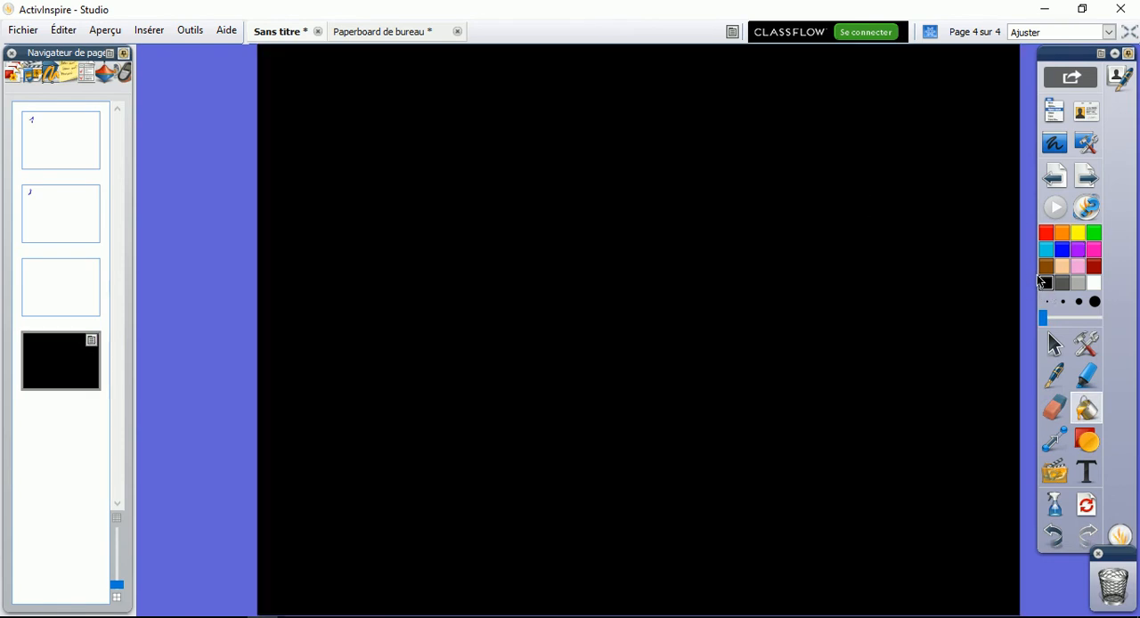
pyautogui.click(1093, 283)
pyautogui.click(884, 191)
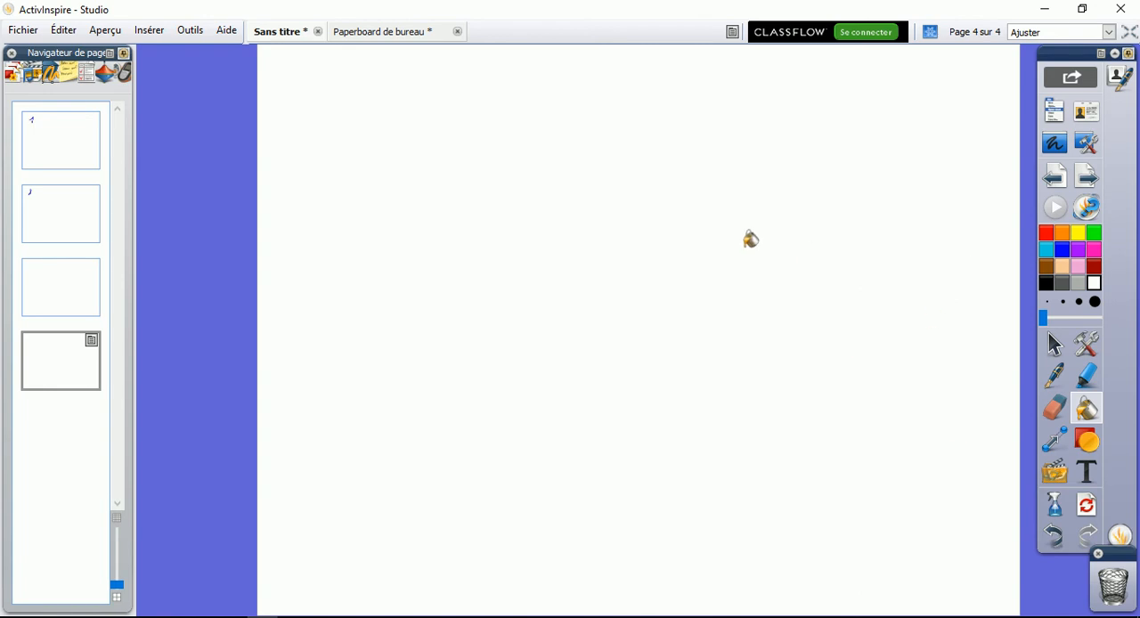
# Draw a wide blue-filled rectangle near the page's upper edge and a smaller unfilled rectangle to its lower right
pyautogui.click(1087, 443)
pyautogui.click(1122, 320)
pyautogui.moveTo(325, 121); pyautogui.dragTo(608, 187)
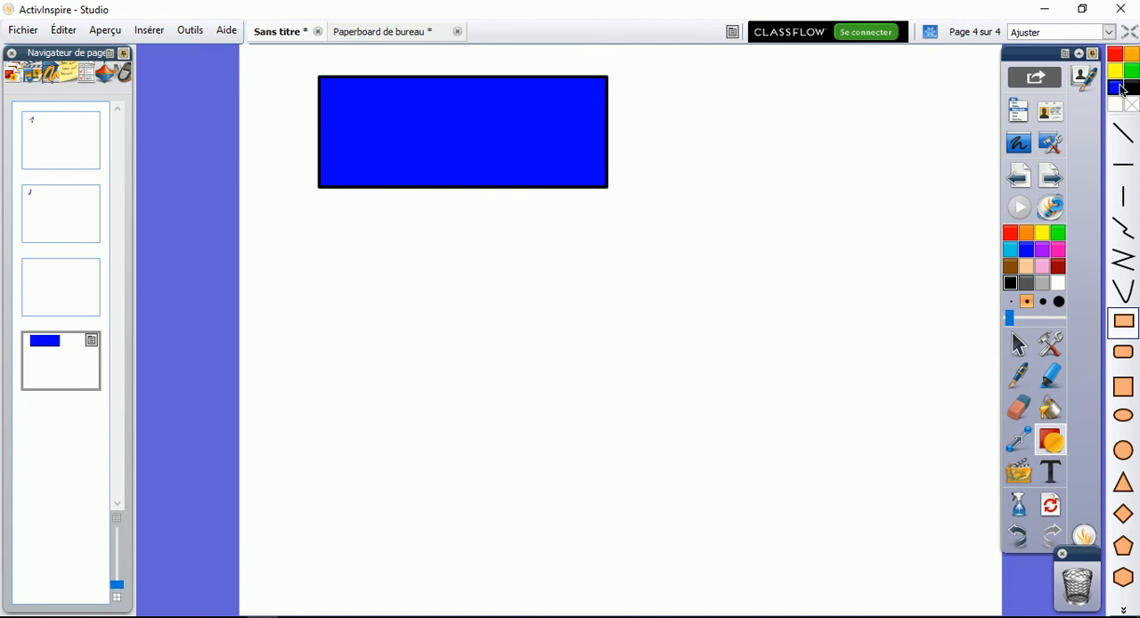
pyautogui.moveTo(702, 176); pyautogui.dragTo(797, 299)
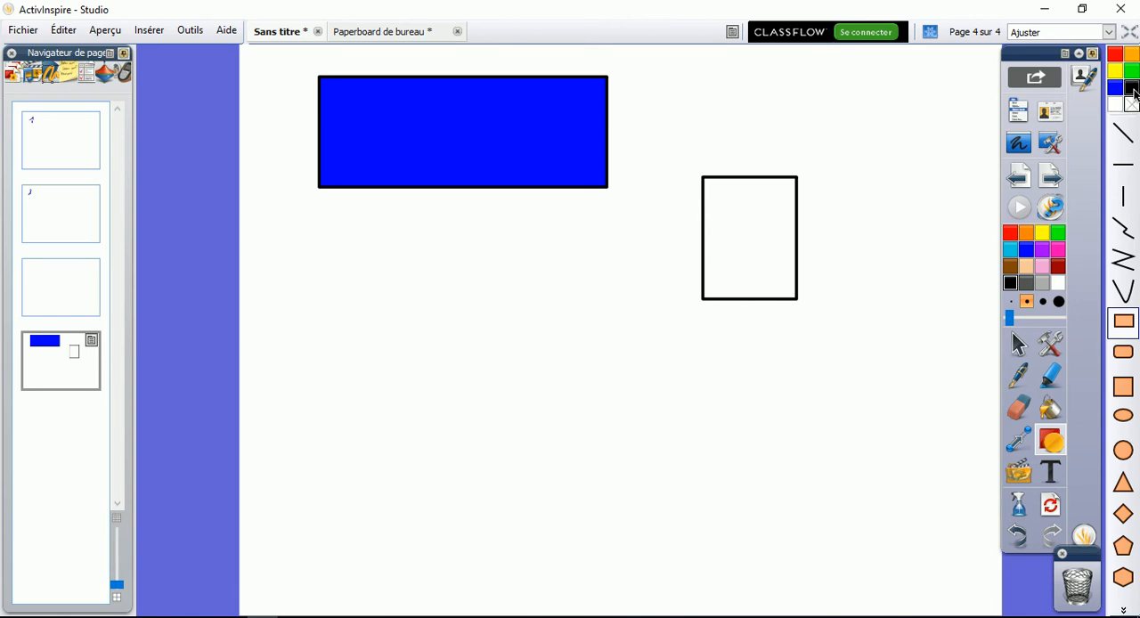
# Replace the black fill swatch with light green and draw a tall light-green rectangle overlapping the small unfilled one
pyautogui.click(1134, 93)
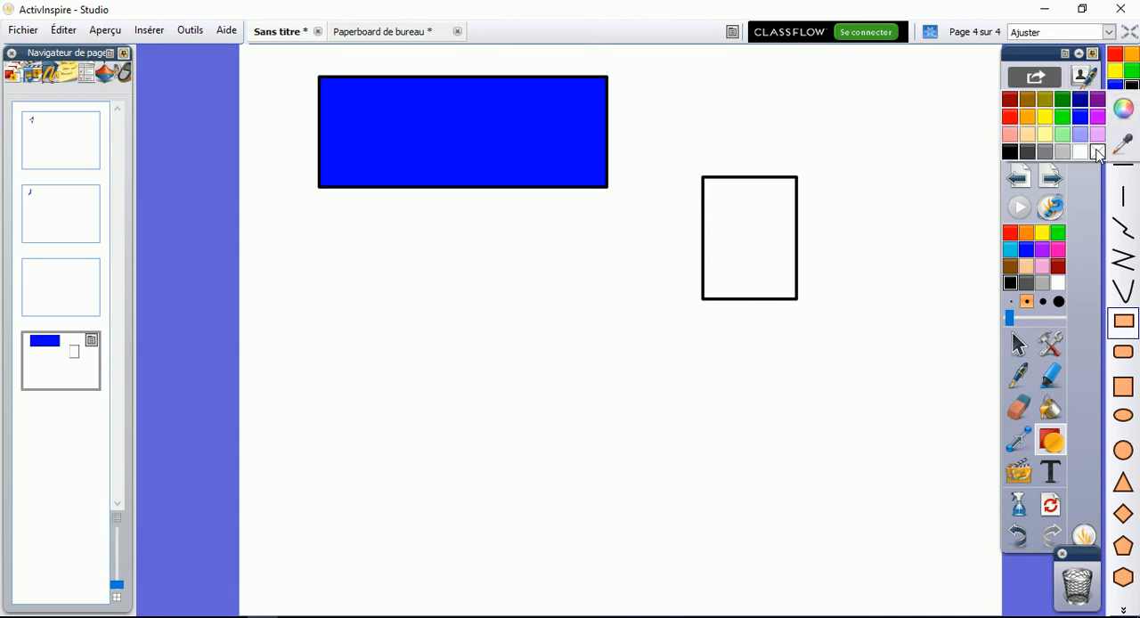
pyautogui.click(1064, 135)
pyautogui.moveTo(929, 160); pyautogui.dragTo(763, 412)
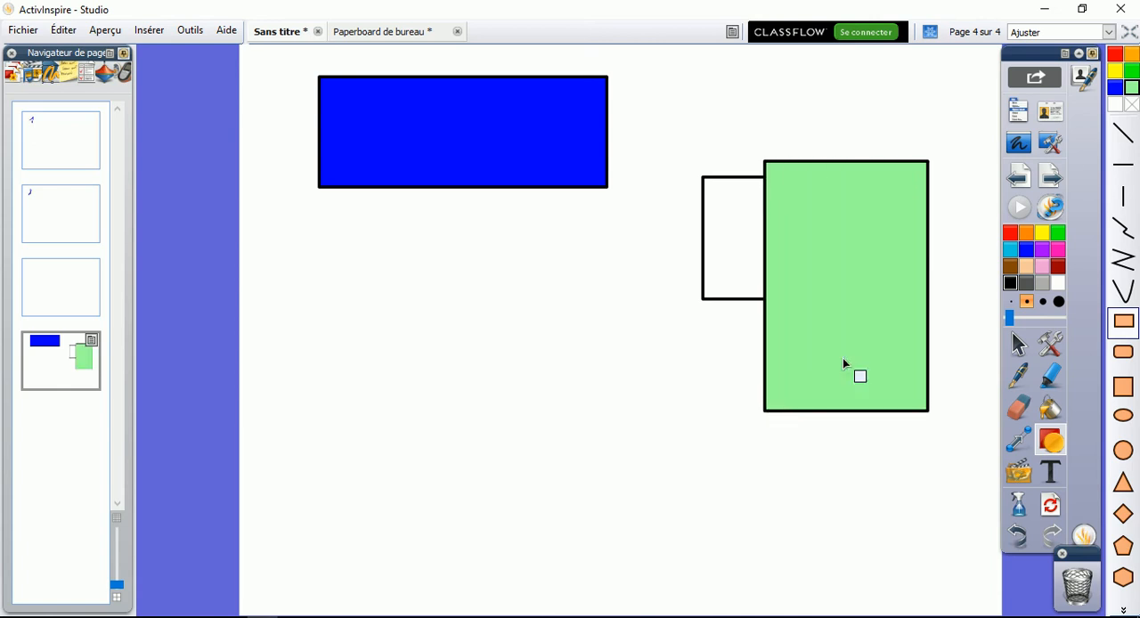
# Define a custom dark brown fill colour in place of the no-fill swatch and draw a brown rectangle near the page centre
pyautogui.click(1131, 105)
pyautogui.click(1124, 121)
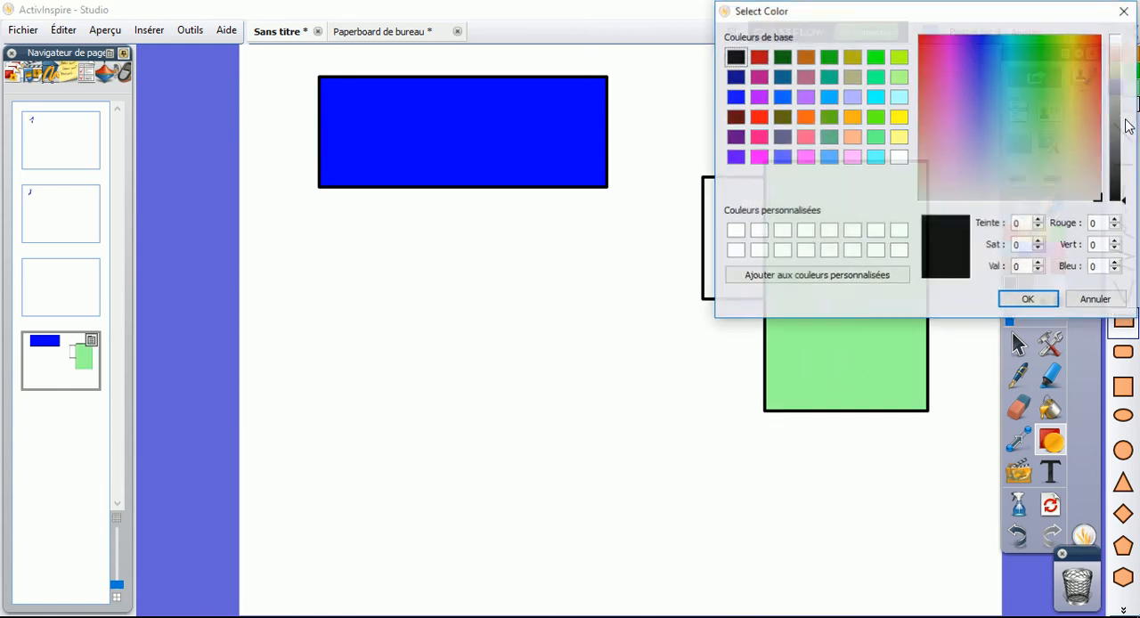
pyautogui.click(1004, 125)
pyautogui.click(1087, 100)
pyautogui.moveTo(1115, 89); pyautogui.dragTo(1115, 160)
pyautogui.click(1024, 303)
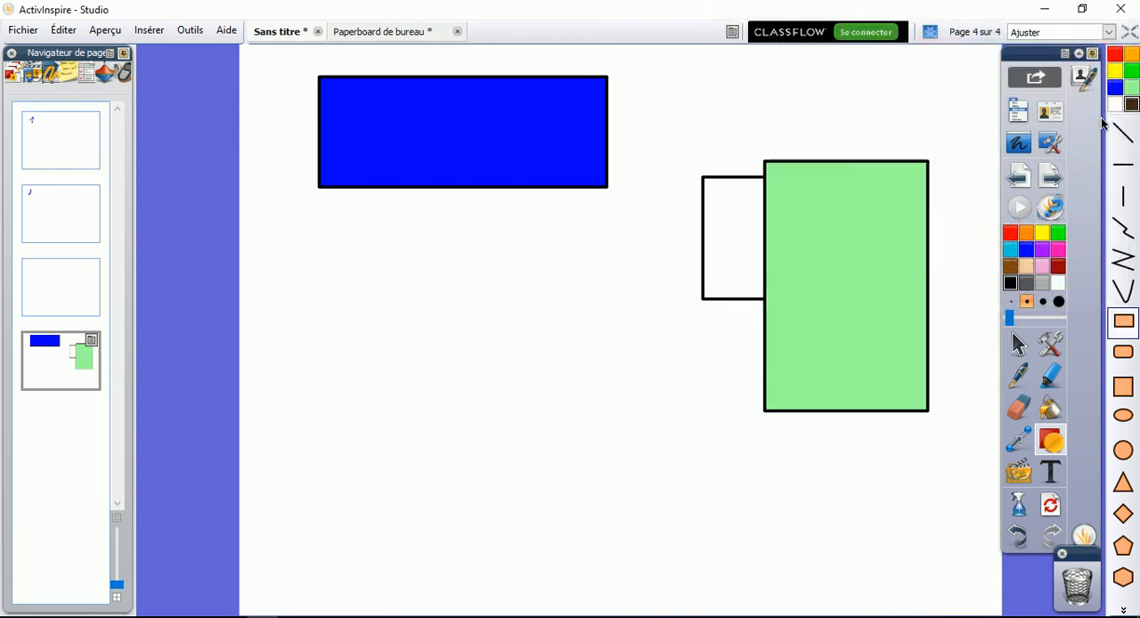
pyautogui.moveTo(552, 309)
pyautogui.mouseDown()
pyautogui.moveTo(632, 394)
pyautogui.moveTo(742, 479)
pyautogui.mouseUp()
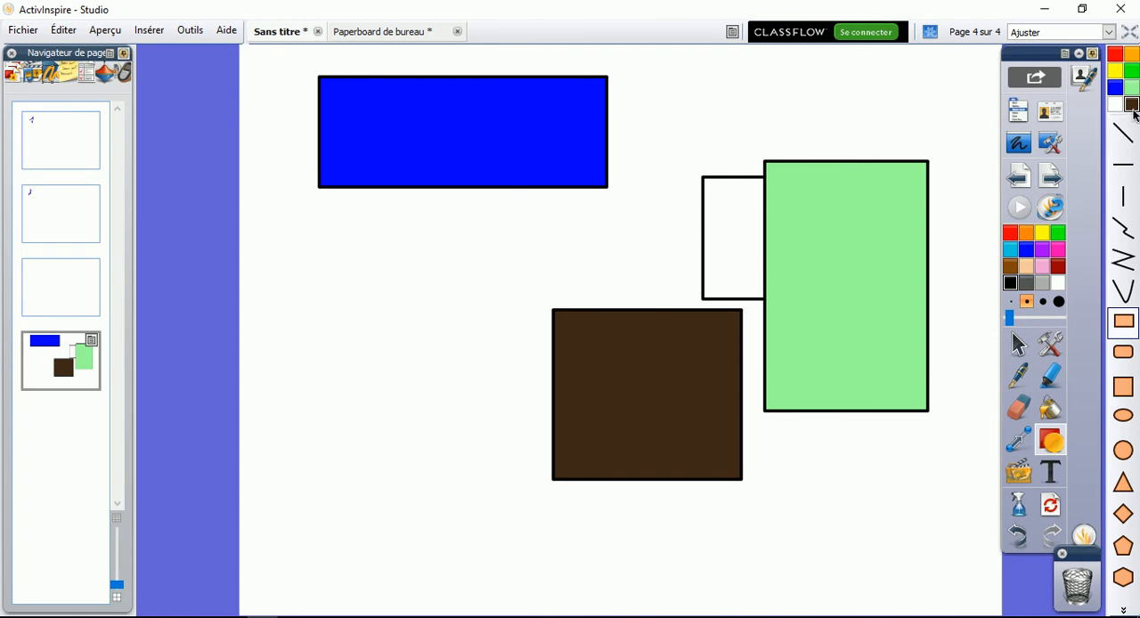
# Switch to no fill and draw a rectangle overlapping the brown one, plus a large 12-point star across the page
pyautogui.click(1132, 108)
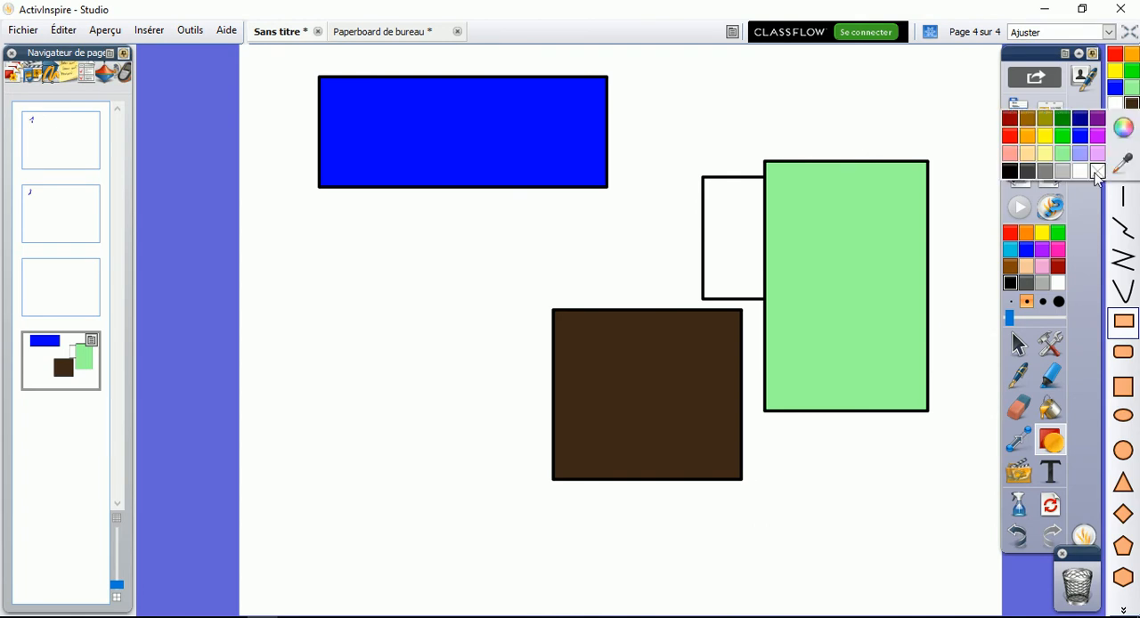
pyautogui.moveTo(480, 223); pyautogui.dragTo(614, 338)
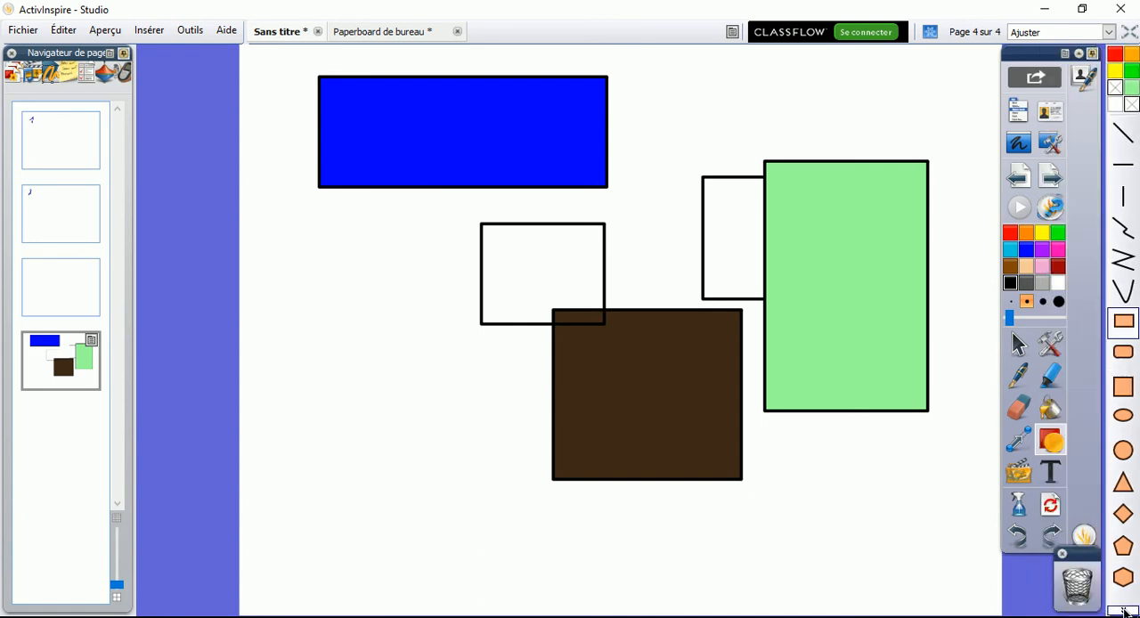
pyautogui.click(1125, 612)
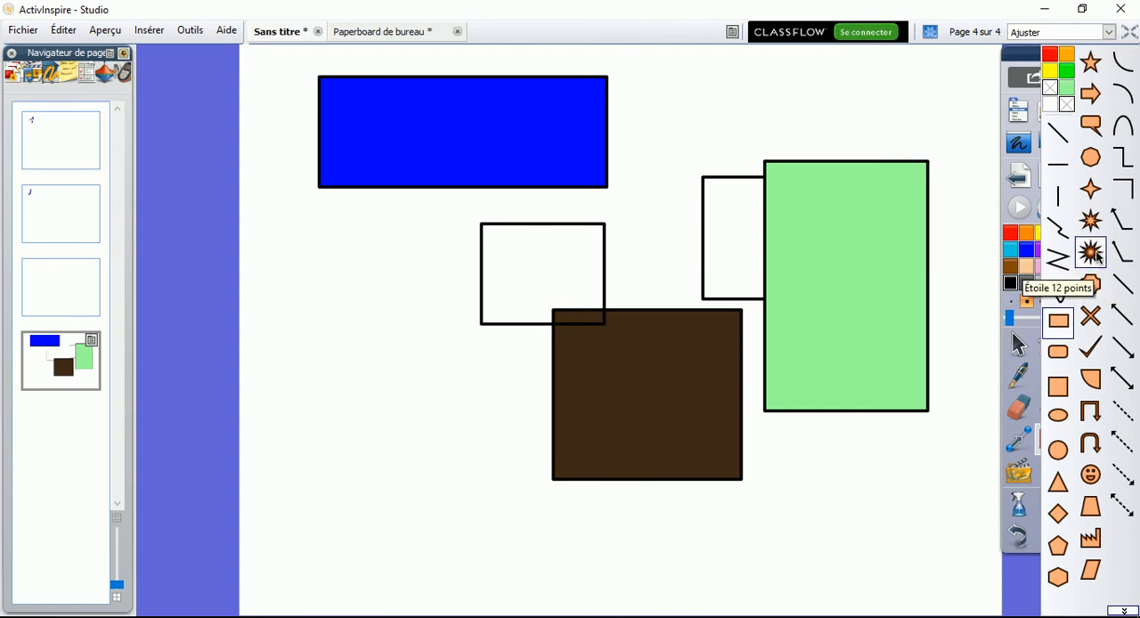
pyautogui.click(1095, 252)
pyautogui.moveTo(868, 101); pyautogui.dragTo(400, 521)
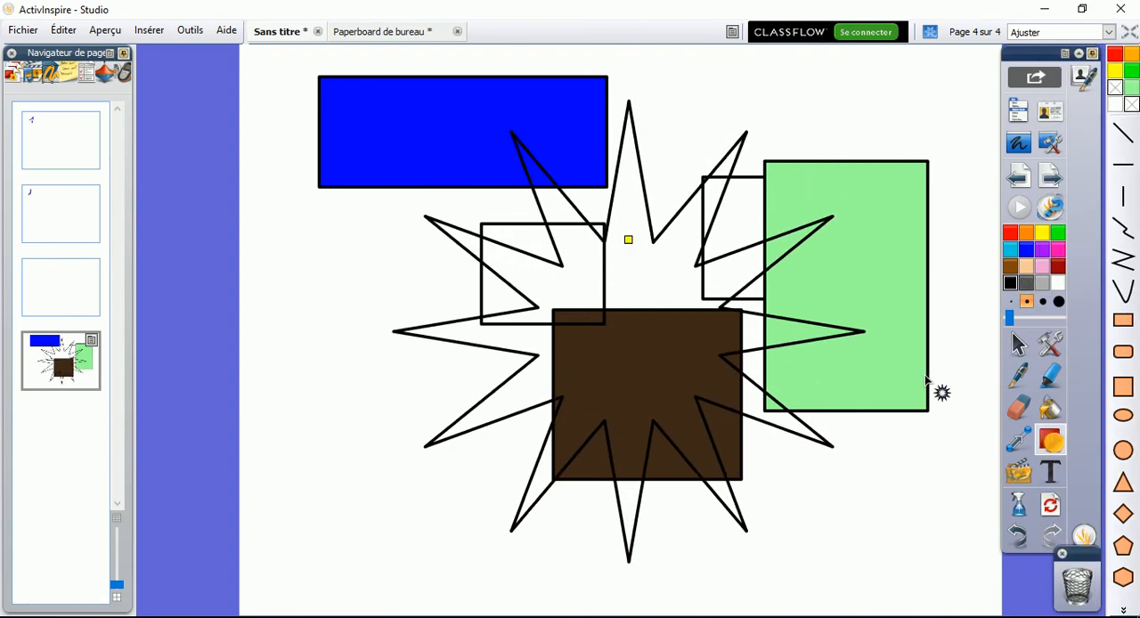
# Draw a yellow-filled 12-point star over the green and brown rectangles, and a yellow smiley face on the page's left side
pyautogui.click(1122, 260)
pyautogui.moveTo(941, 185); pyautogui.dragTo(610, 527)
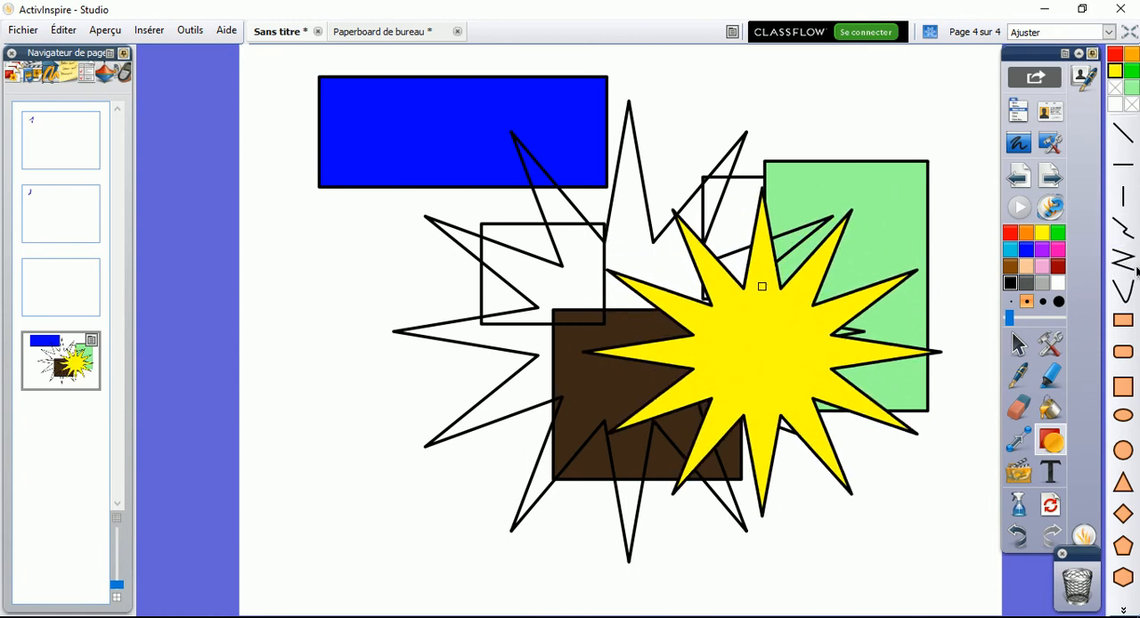
pyautogui.click(1123, 612)
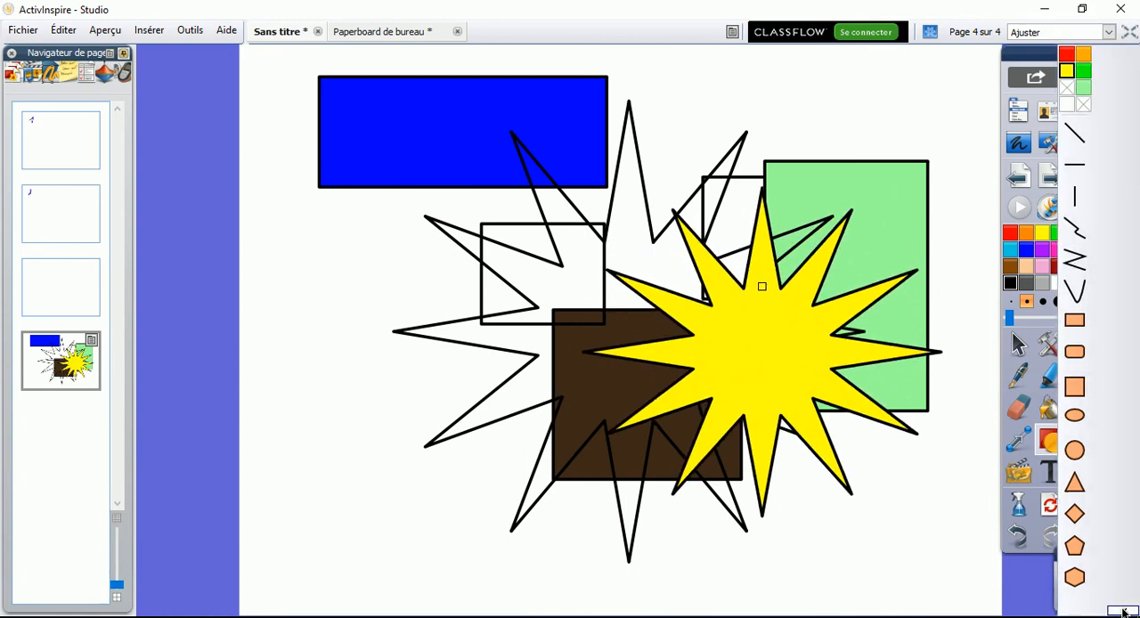
pyautogui.click(1090, 473)
pyautogui.moveTo(307, 267); pyautogui.dragTo(543, 456)
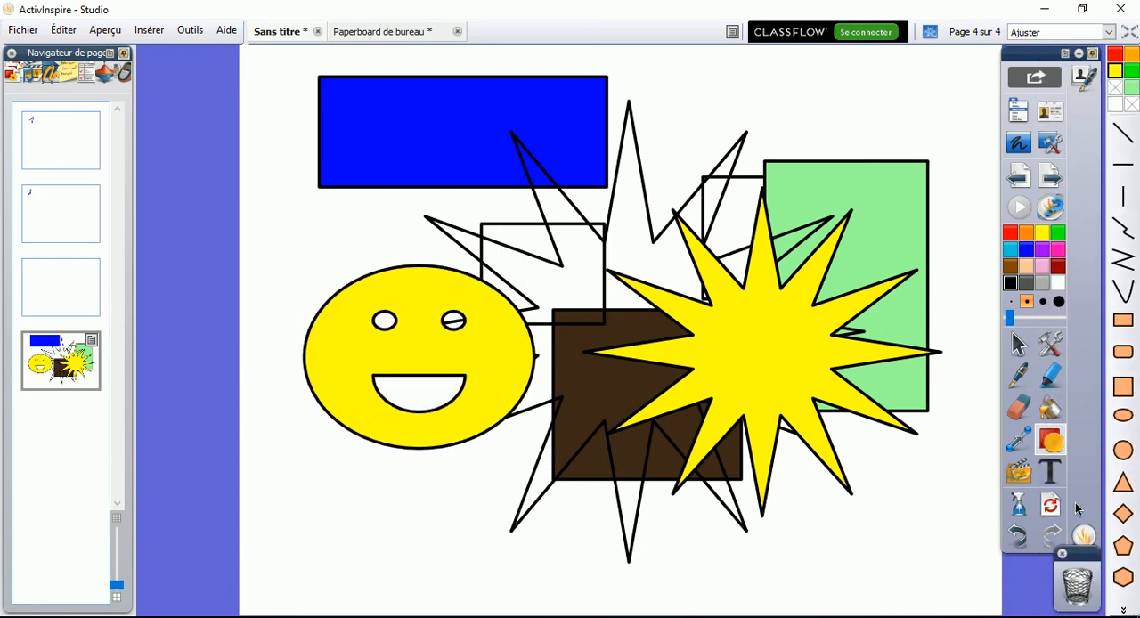
# Open the media insertion file chooser and close it without inserting anything
pyautogui.click(1026, 479)
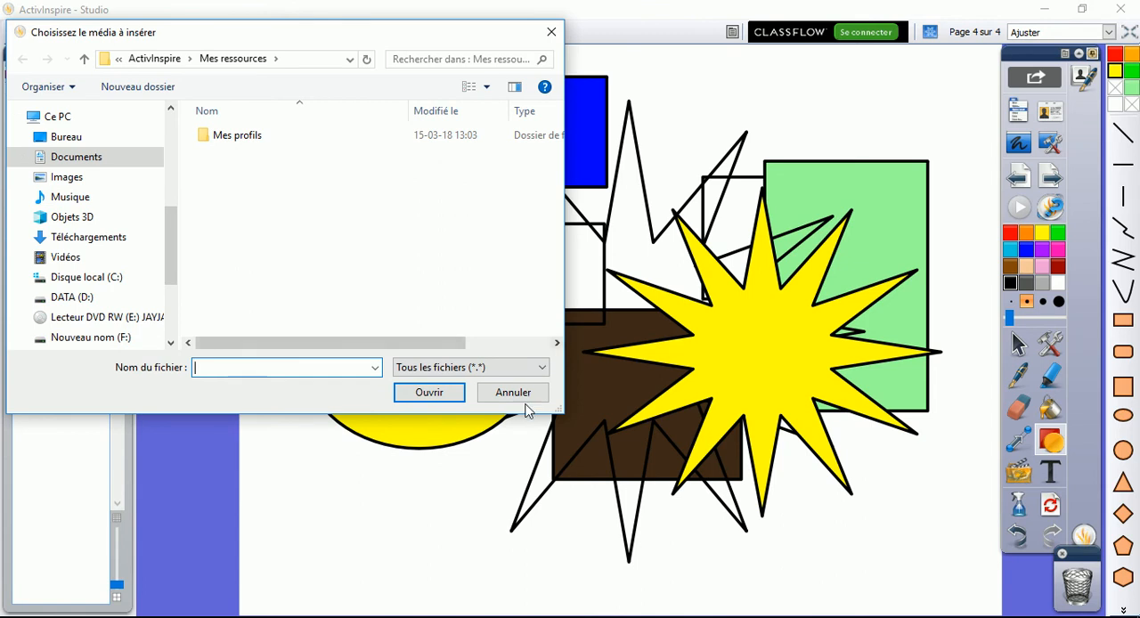
pyautogui.click(522, 394)
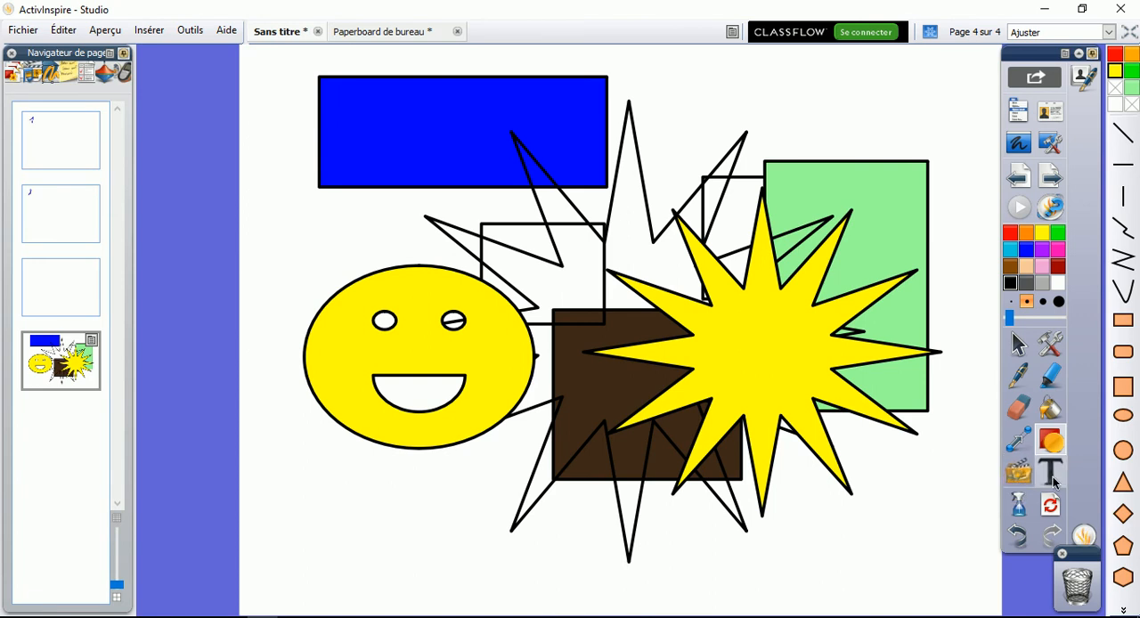
# Add a new page after page 4 and place a text box in its upper part with the Text tool
pyautogui.click(1053, 481)
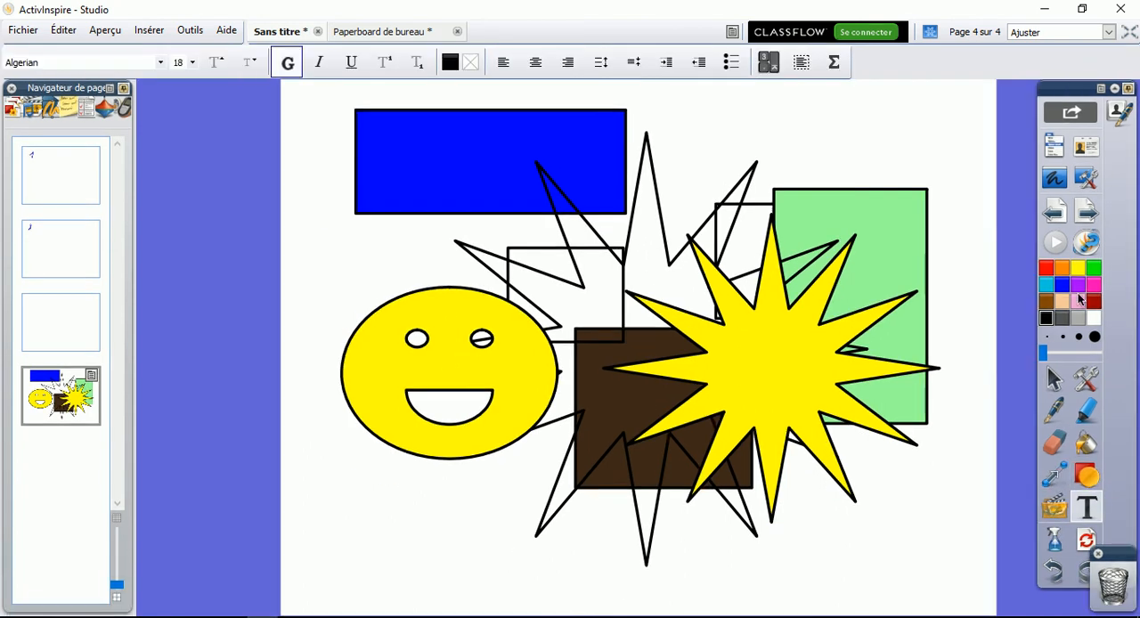
pyautogui.click(1085, 210)
pyautogui.click(473, 241)
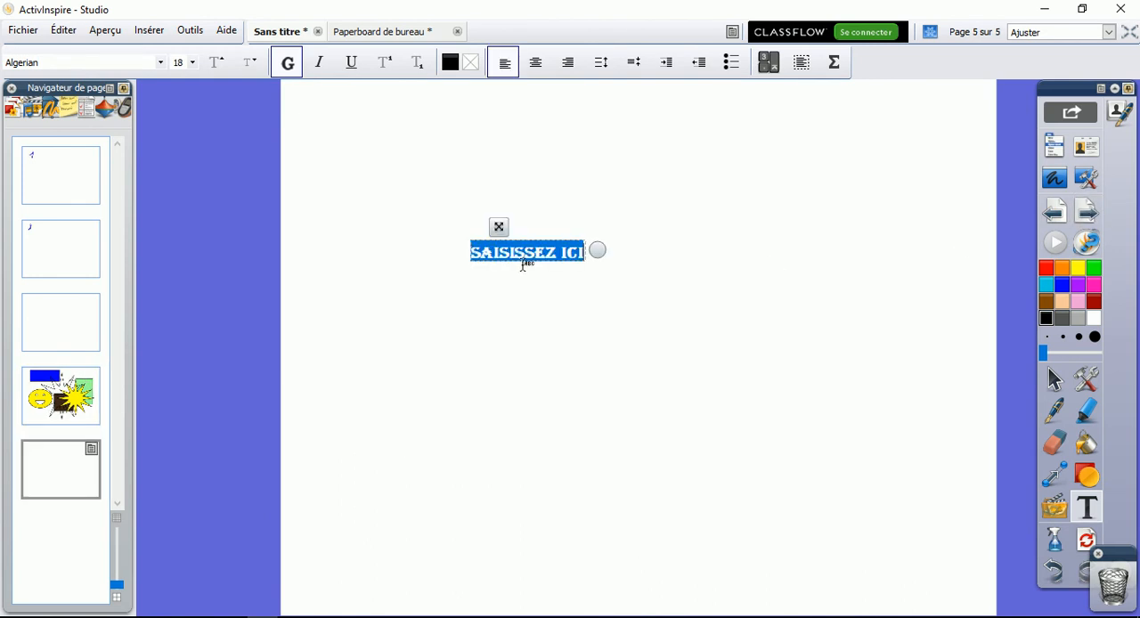
# Set the text to Adobe Garamond Pro Bold, size 20, and enter "dskfldjlksdjflkjds"
pyautogui.click(161, 65)
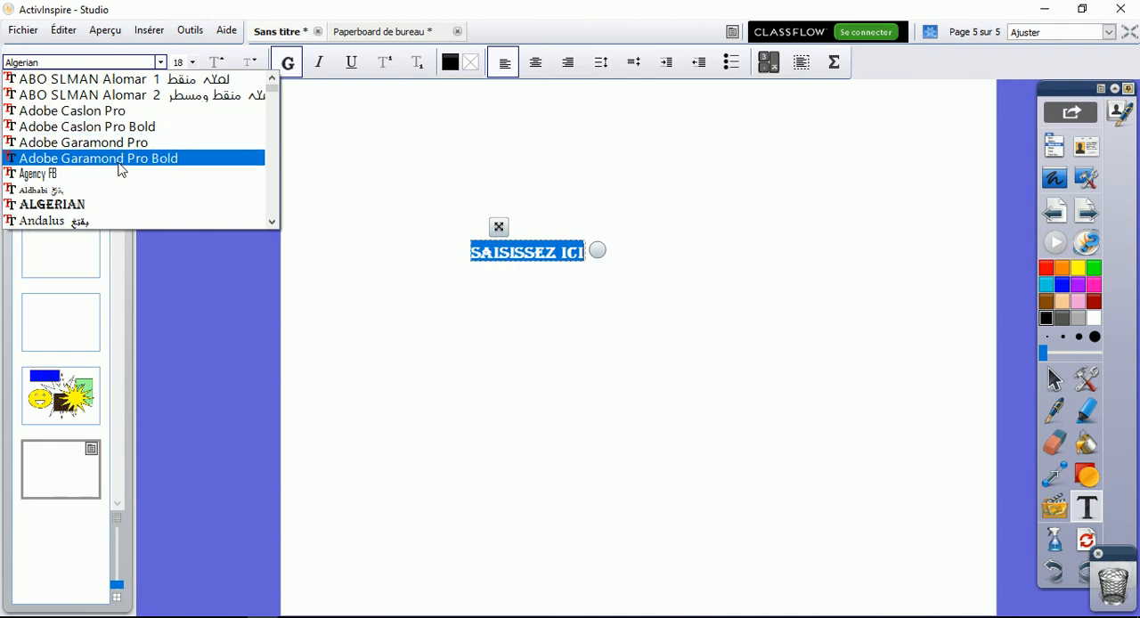
pyautogui.click(121, 167)
pyautogui.click(192, 62)
pyautogui.click(182, 171)
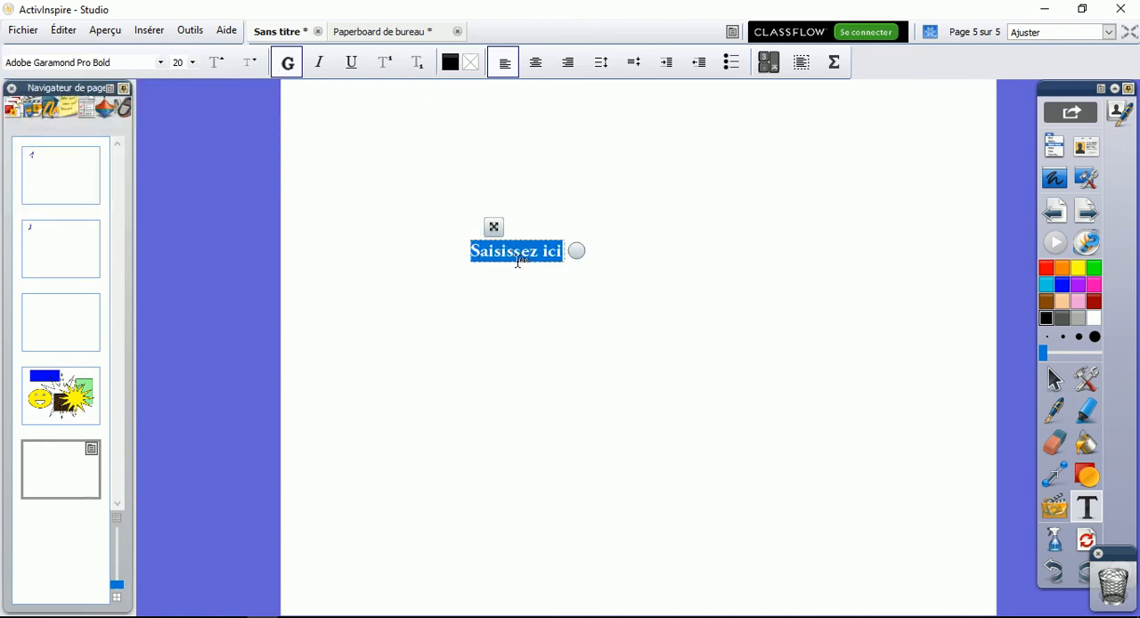
pyautogui.write('dskfldjlksdjflkjds')
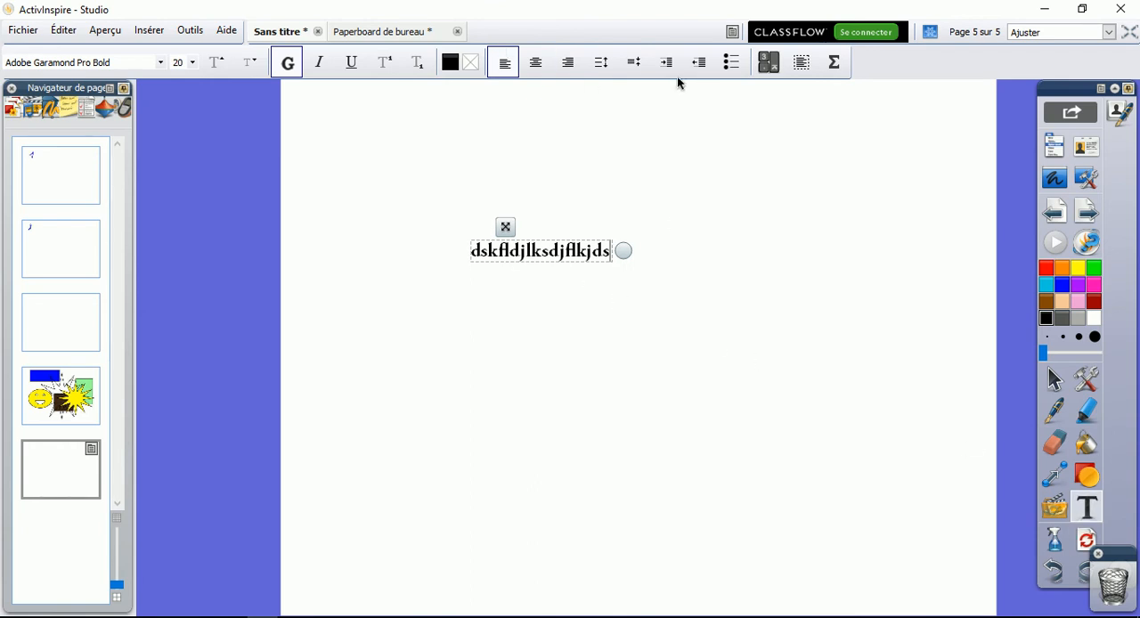
# Align the text to the right, and finally centre it in its box
pyautogui.click(567, 61)
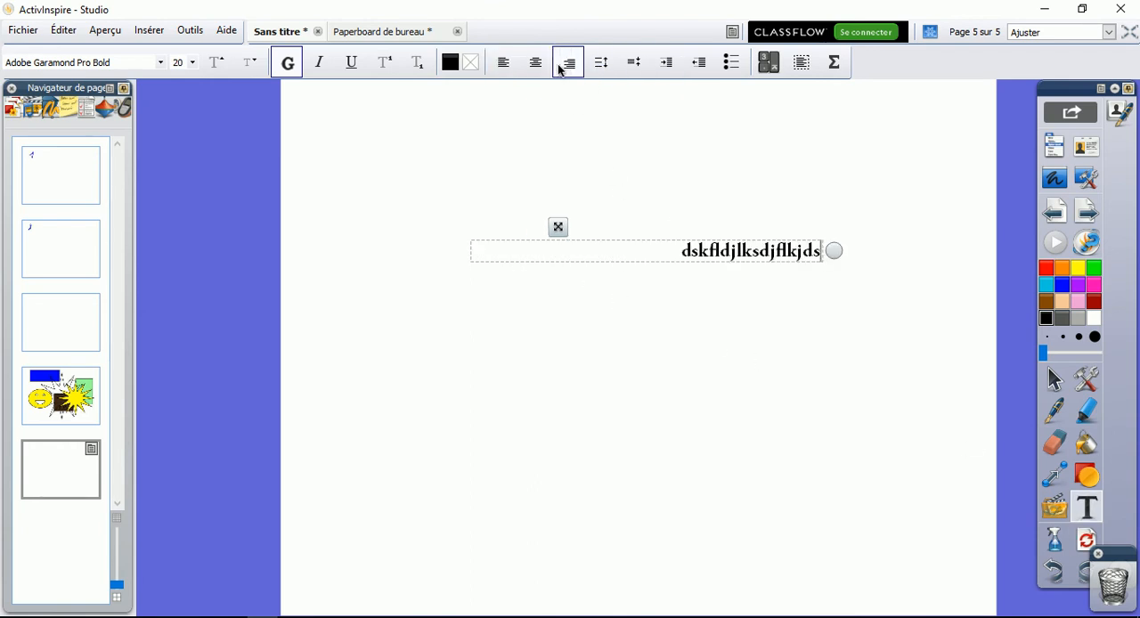
pyautogui.click(536, 61)
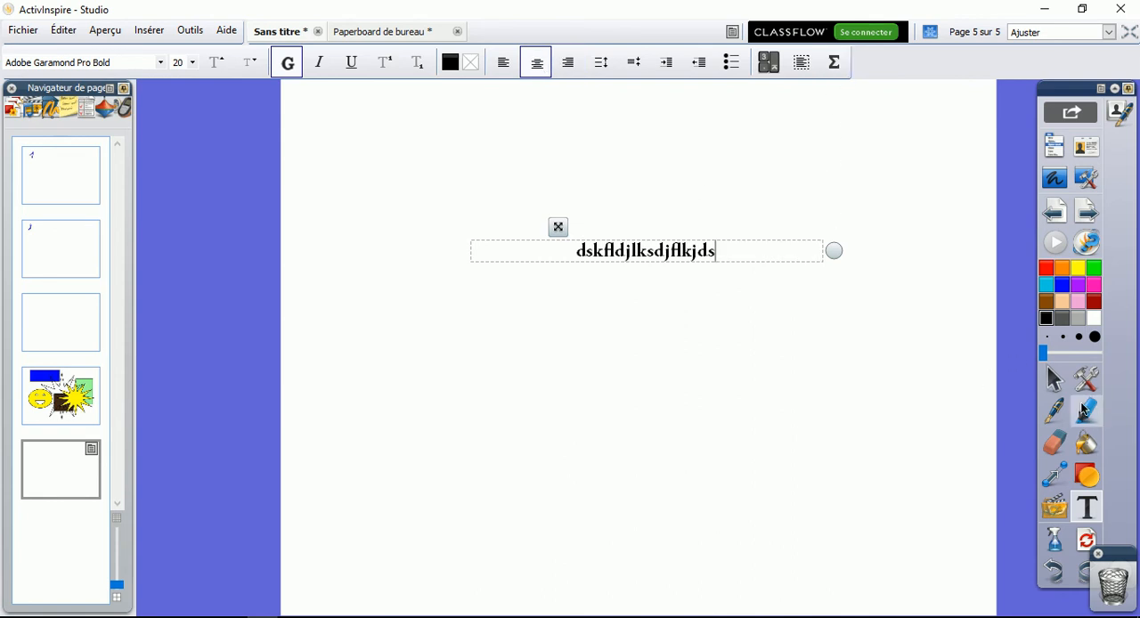
# Reset page 5, and try out undoing and redoing the latest changes
pyautogui.click(1084, 539)
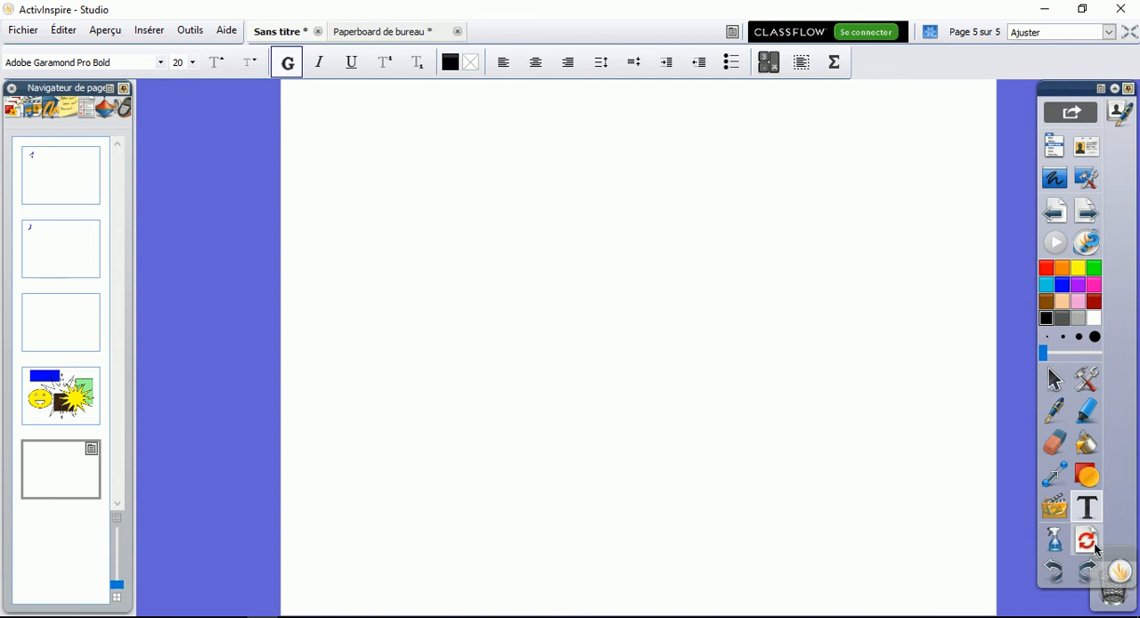
pyautogui.click(1067, 574)
pyautogui.click(1064, 574)
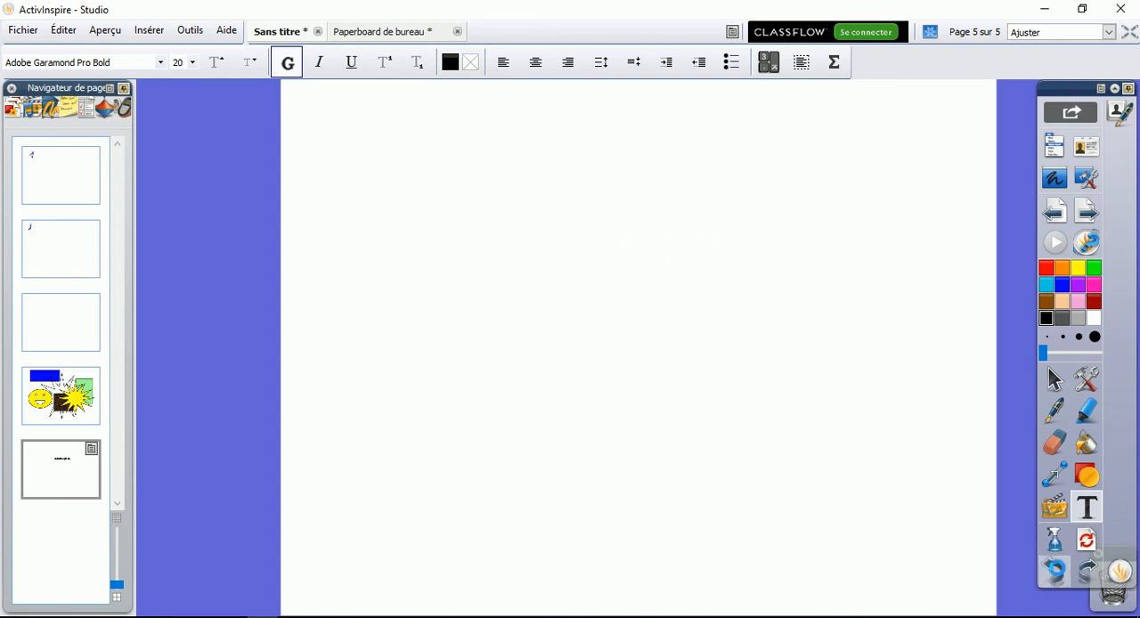
pyautogui.click(1060, 575)
pyautogui.click(1079, 574)
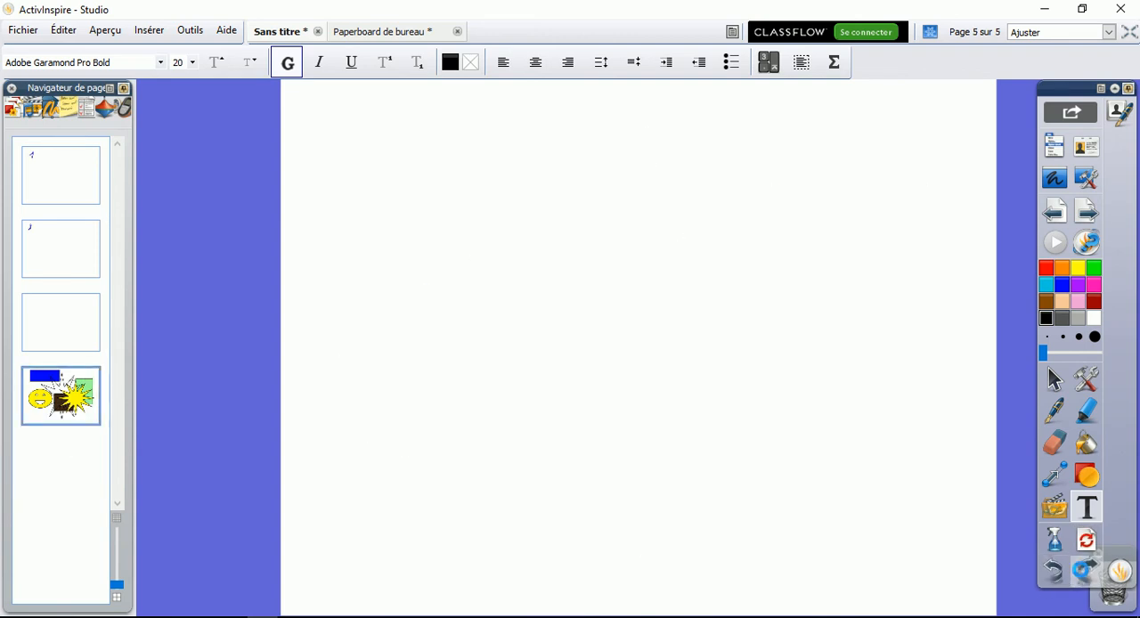
# Undo the earlier edits step by step until page 4 holds only the blue rectangle
pyautogui.click(1055, 571)
pyautogui.click(1055, 572)
pyautogui.click(1055, 572)
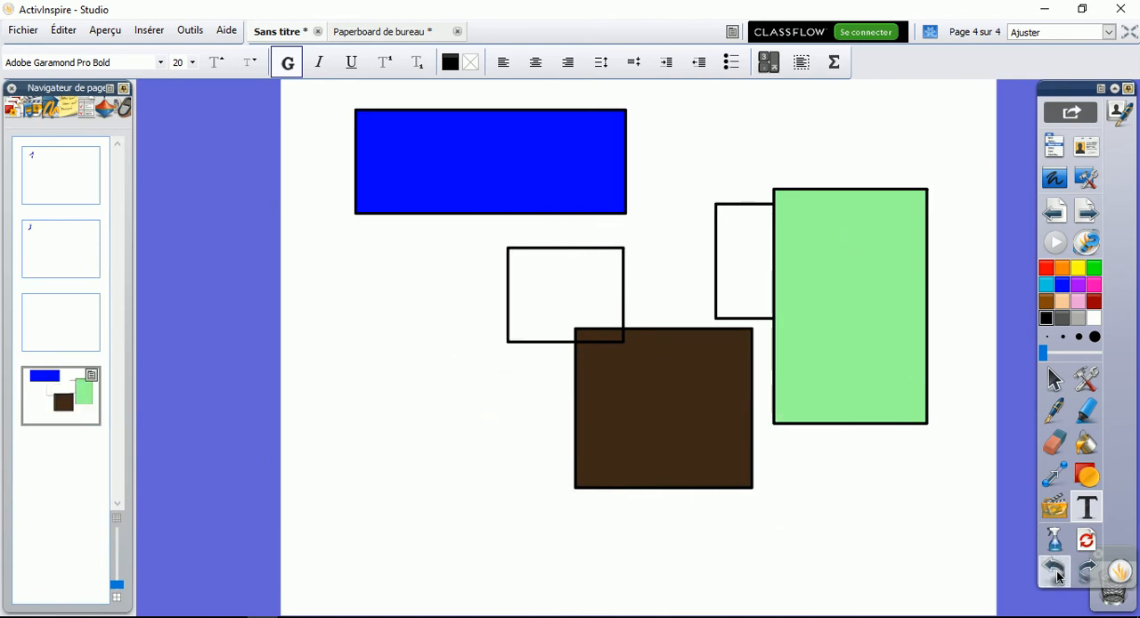
pyautogui.click(1055, 571)
pyautogui.click(1055, 572)
pyautogui.click(1055, 572)
pyautogui.click(1055, 571)
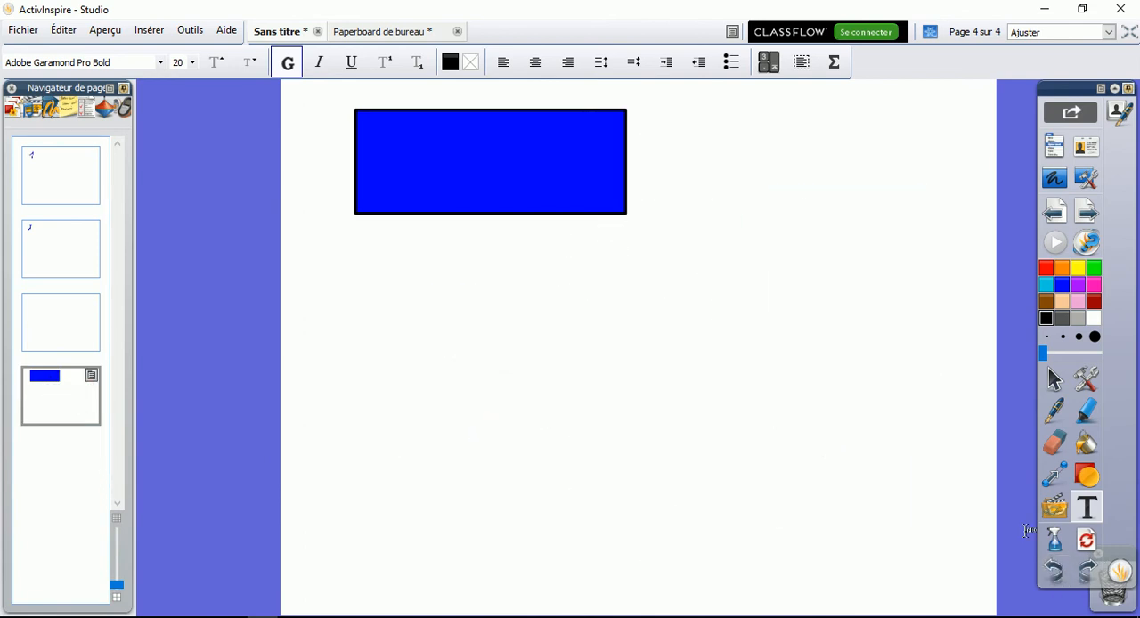
# Examine the tools menu and its "Plus d'outils" list of additional tools, and close it
pyautogui.click(1091, 383)
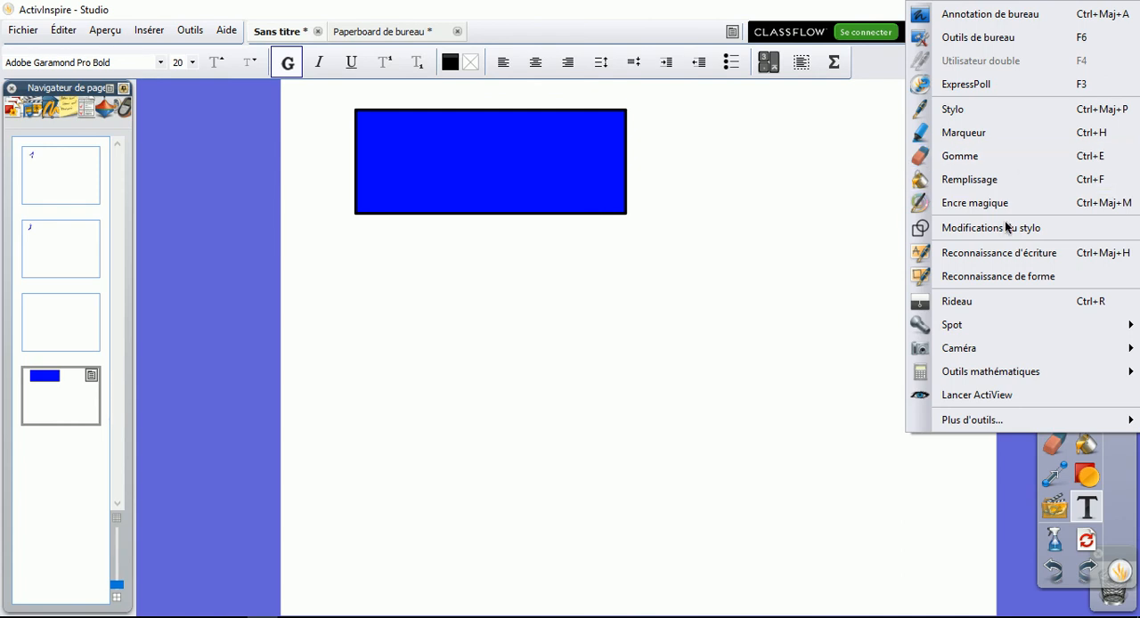
pyautogui.moveTo(968, 421)
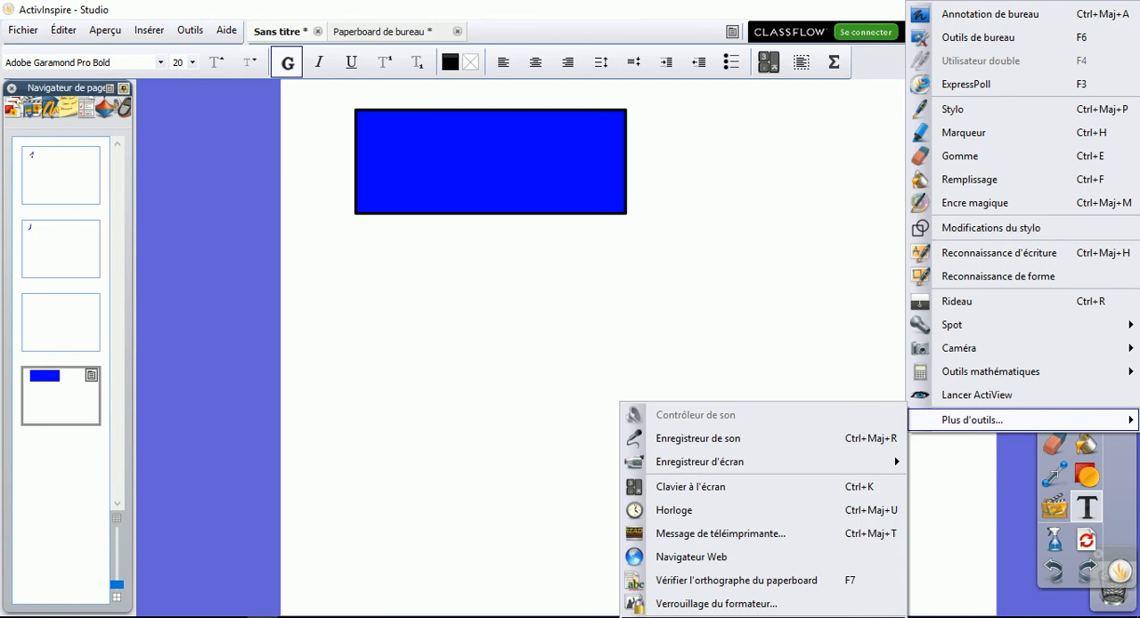
pyautogui.press('Escape')
# In the Création profile's commands, add the Rideau command to the main toolbox
pyautogui.click(1120, 113)
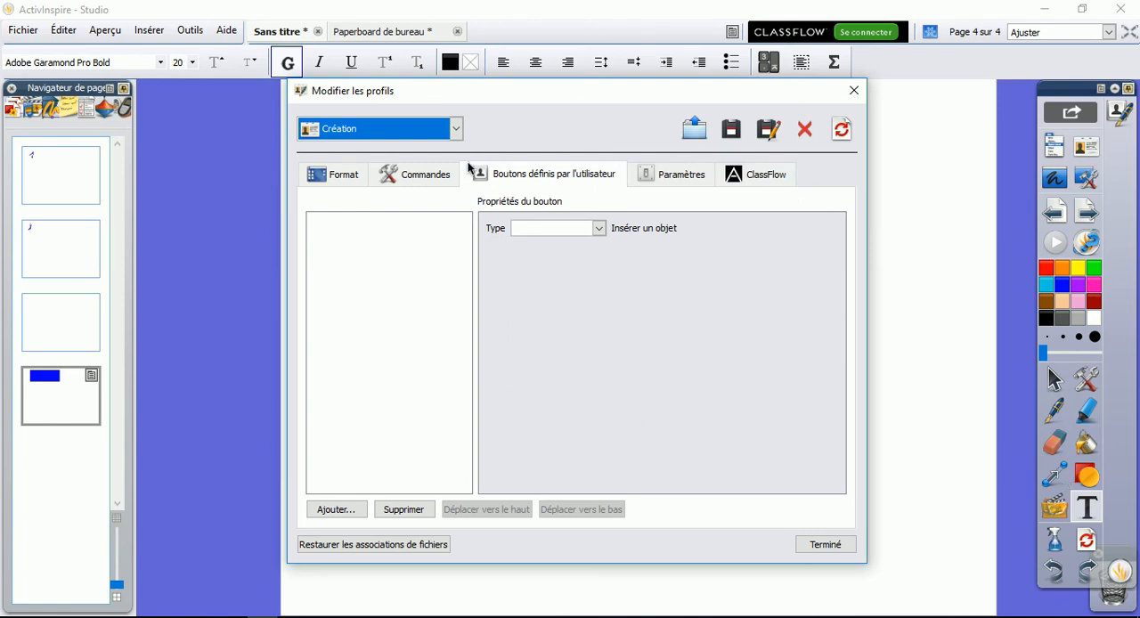
pyautogui.click(419, 176)
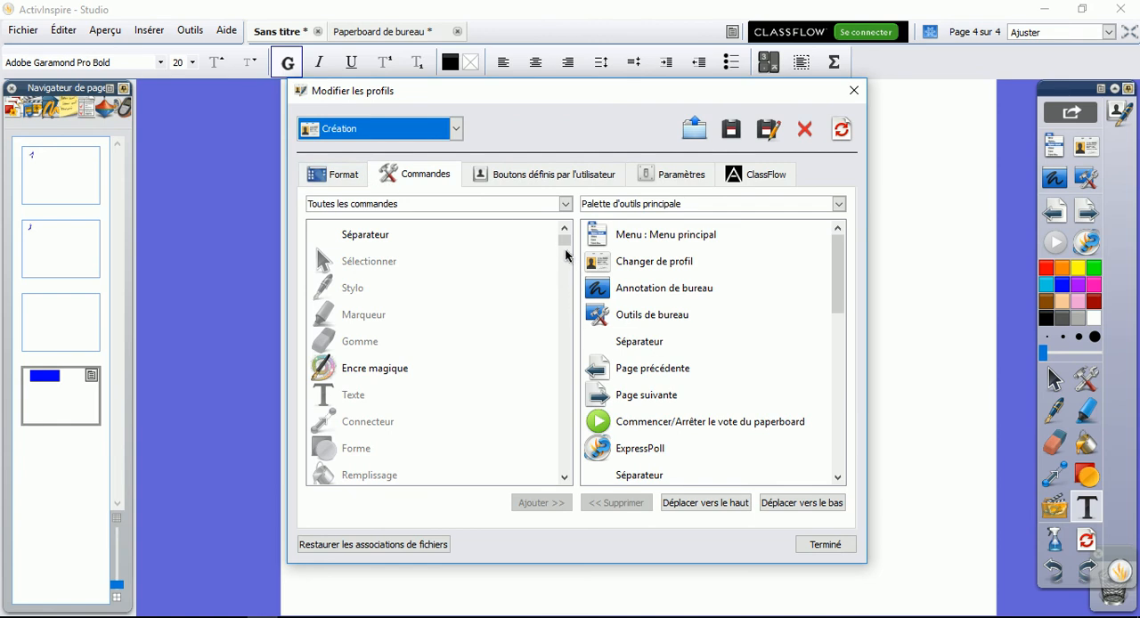
pyautogui.moveTo(565, 238); pyautogui.dragTo(566, 289)
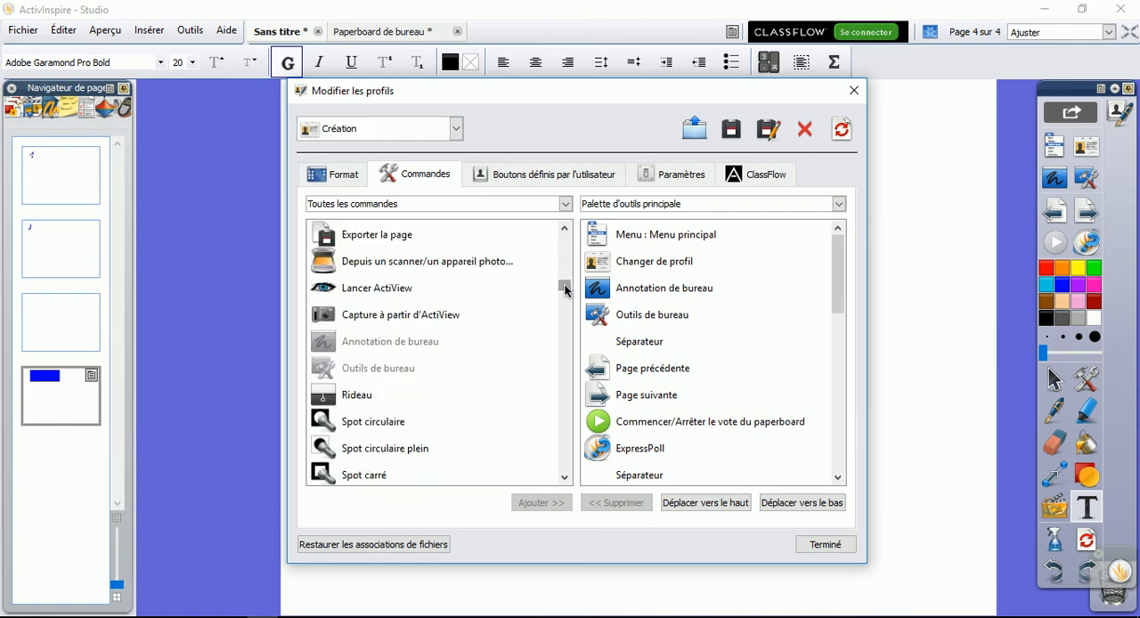
pyautogui.click(418, 399)
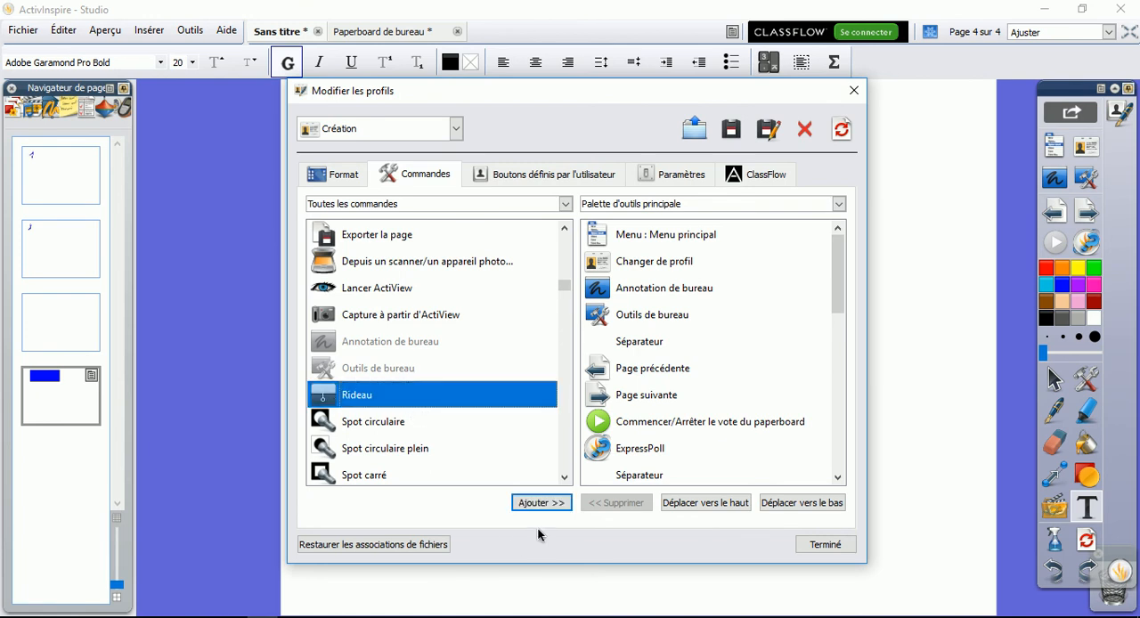
pyautogui.click(540, 504)
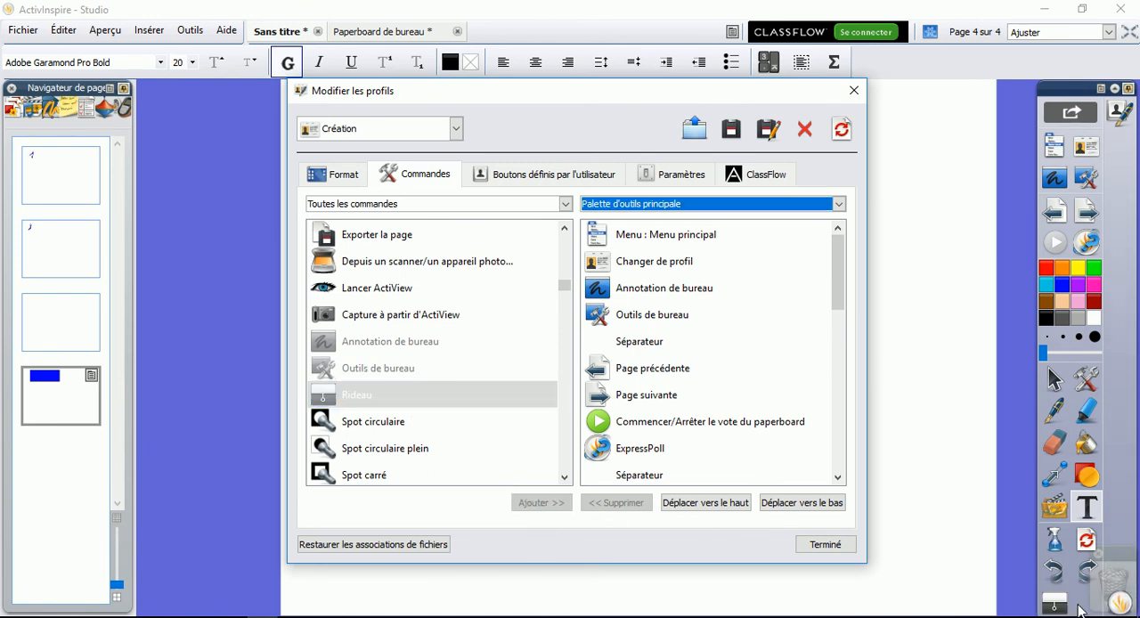
pyautogui.click(1074, 104)
# Add the Spot circulaire and Spot circulaire plein commands to the main toolbox
pyautogui.click(374, 428)
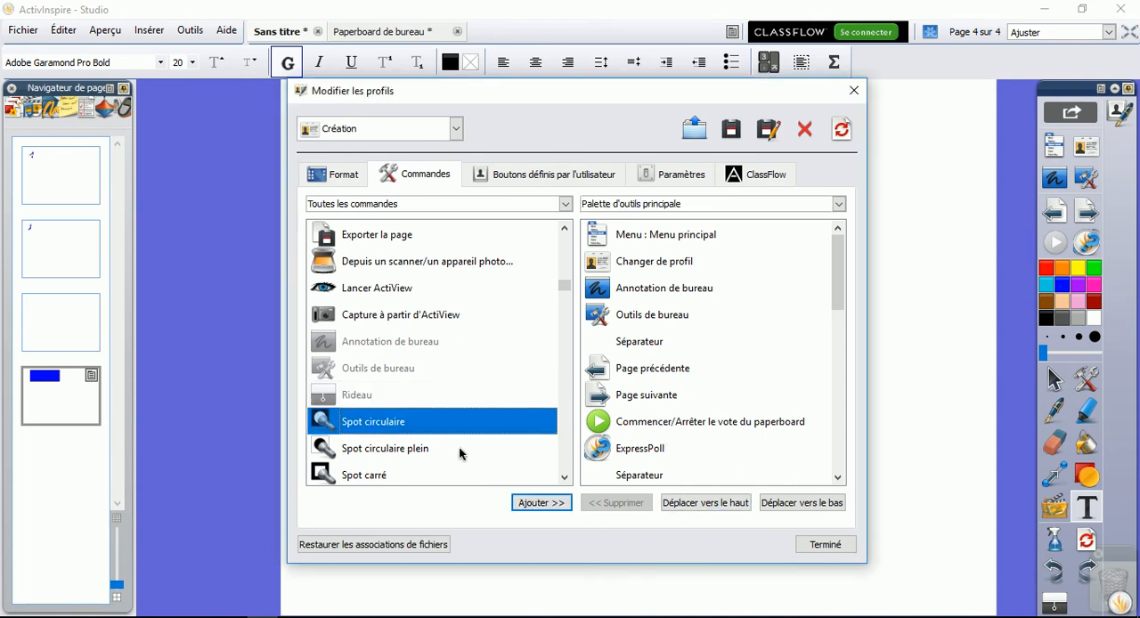
pyautogui.click(545, 503)
pyautogui.moveTo(564, 286); pyautogui.dragTo(564, 293)
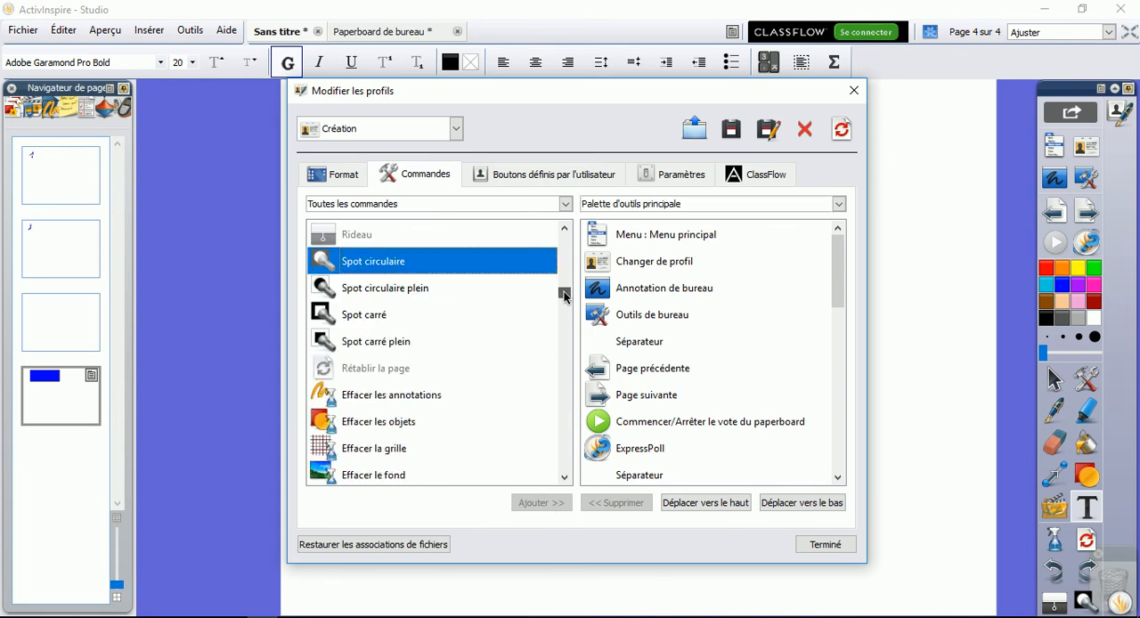
pyautogui.click(386, 289)
pyautogui.click(545, 503)
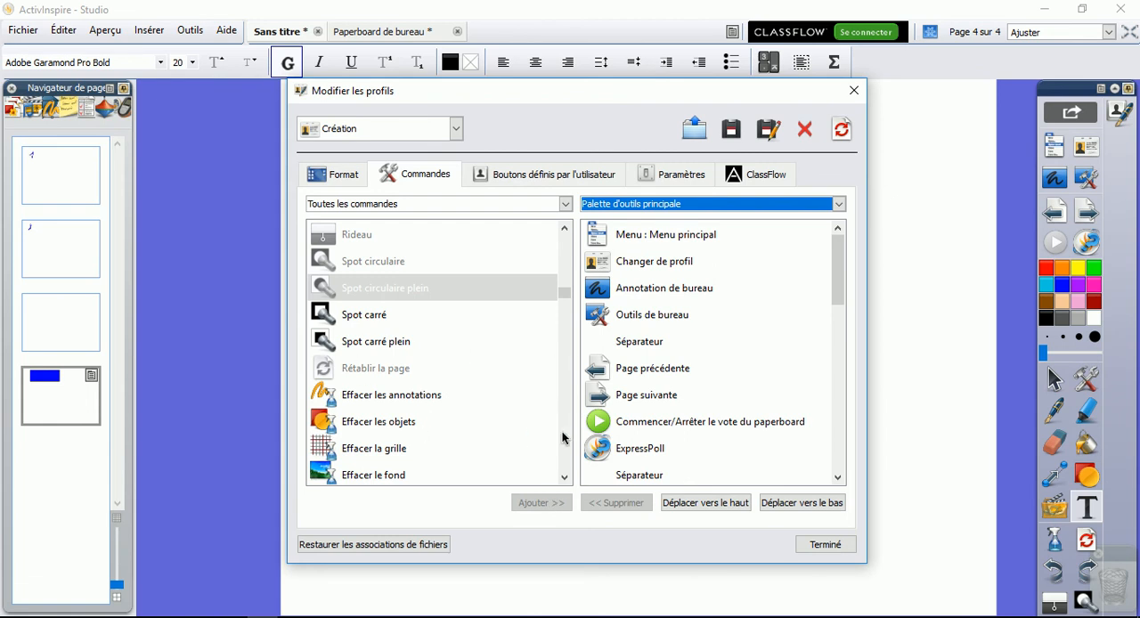
# Find the Compas command in the full command list and add it to the main toolbox
pyautogui.click(566, 478)
pyautogui.click(565, 479)
pyautogui.click(565, 478)
pyautogui.click(566, 478)
pyautogui.click(565, 478)
pyautogui.click(565, 478)
pyautogui.click(565, 478)
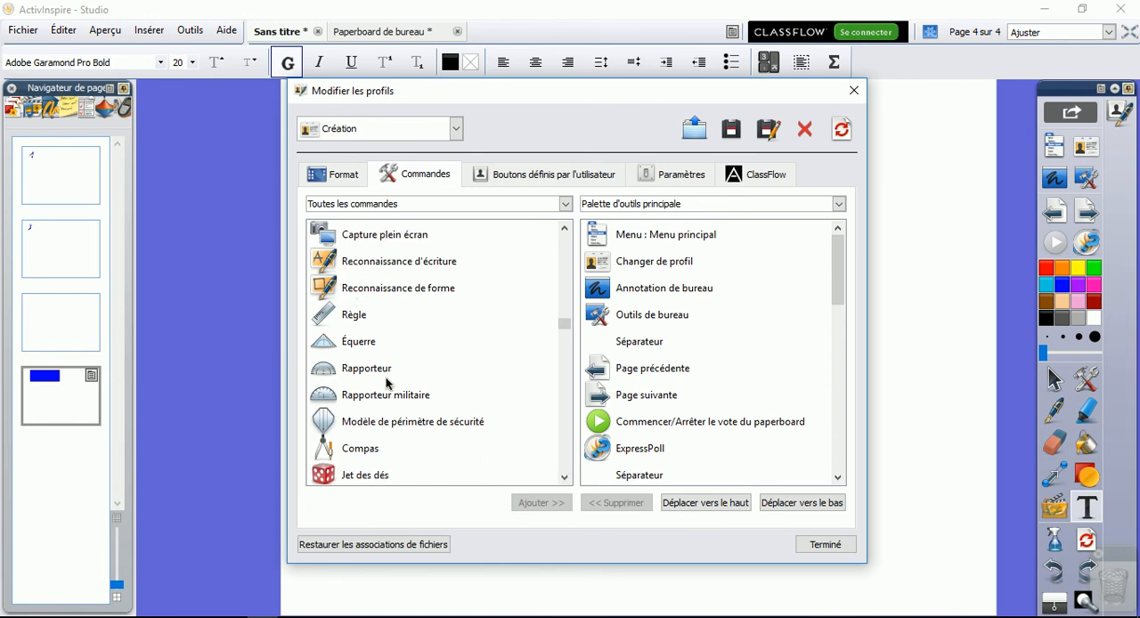
pyautogui.click(363, 450)
pyautogui.click(539, 502)
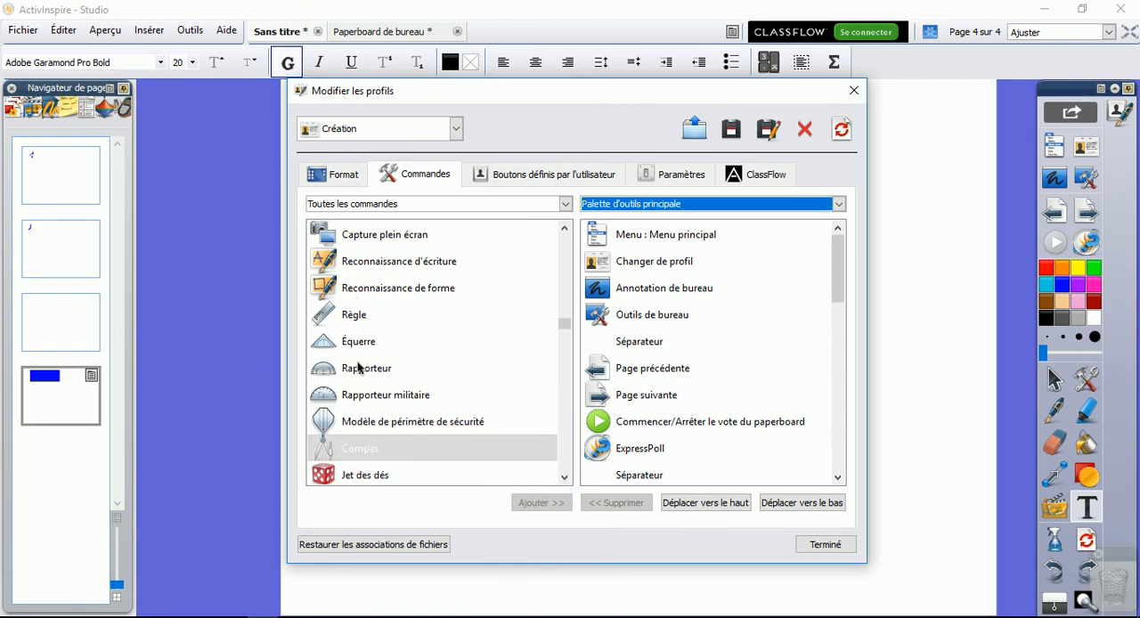
# Add the Règle and Équerre commands to the main toolbox
pyautogui.click(341, 323)
pyautogui.click(531, 501)
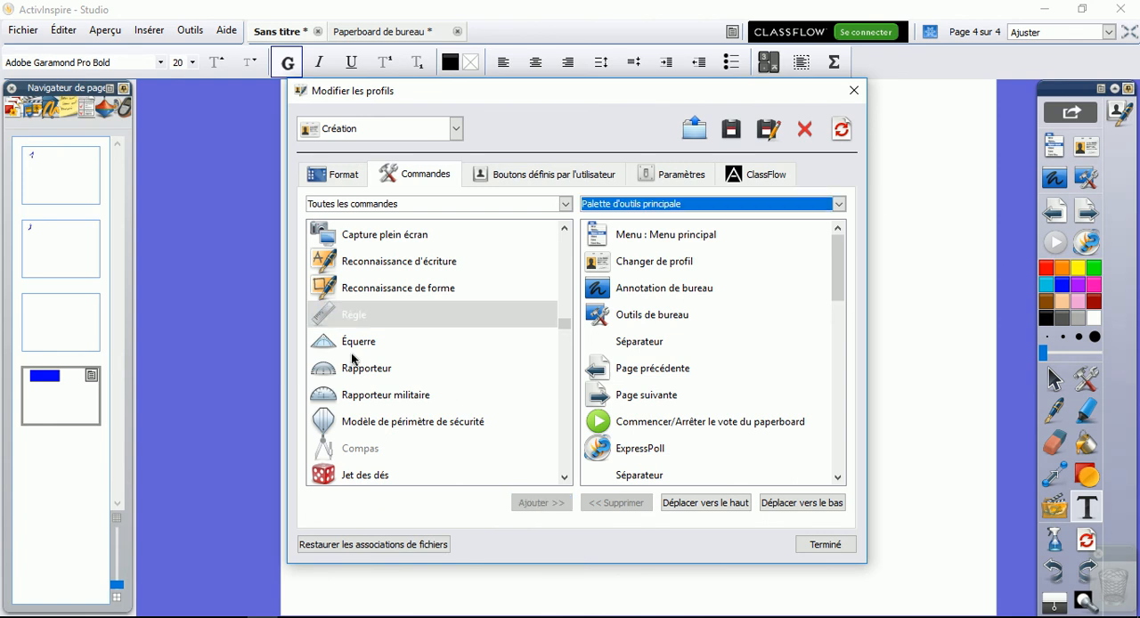
pyautogui.click(352, 346)
pyautogui.click(532, 503)
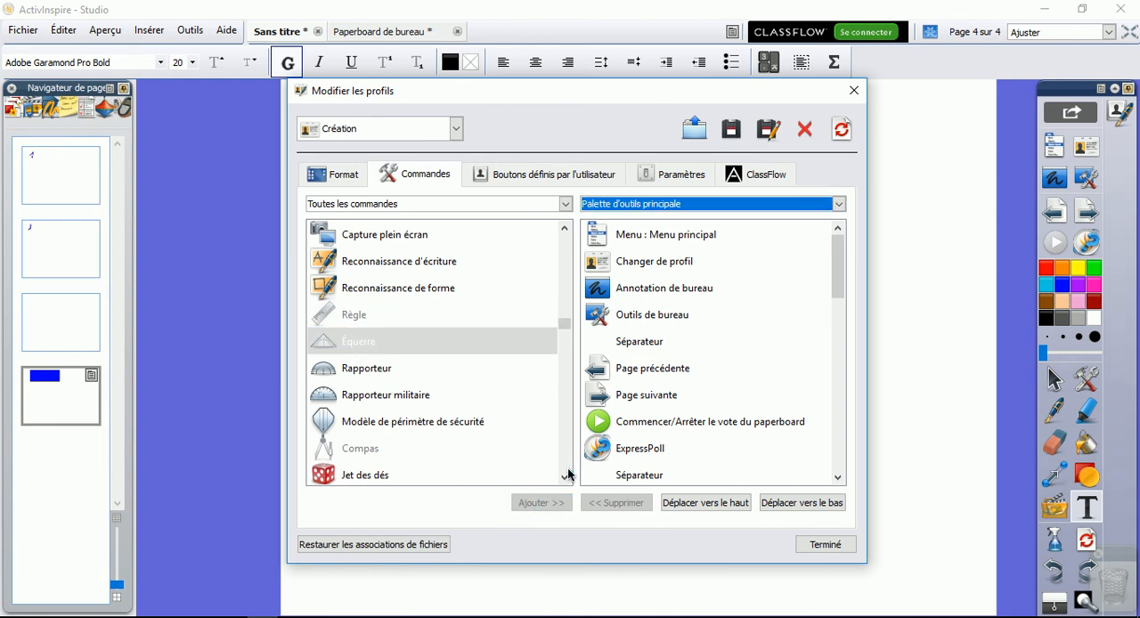
# Add the Jet des dés and Calculatrice commands to the main toolbox
pyautogui.click(409, 475)
pyautogui.click(528, 502)
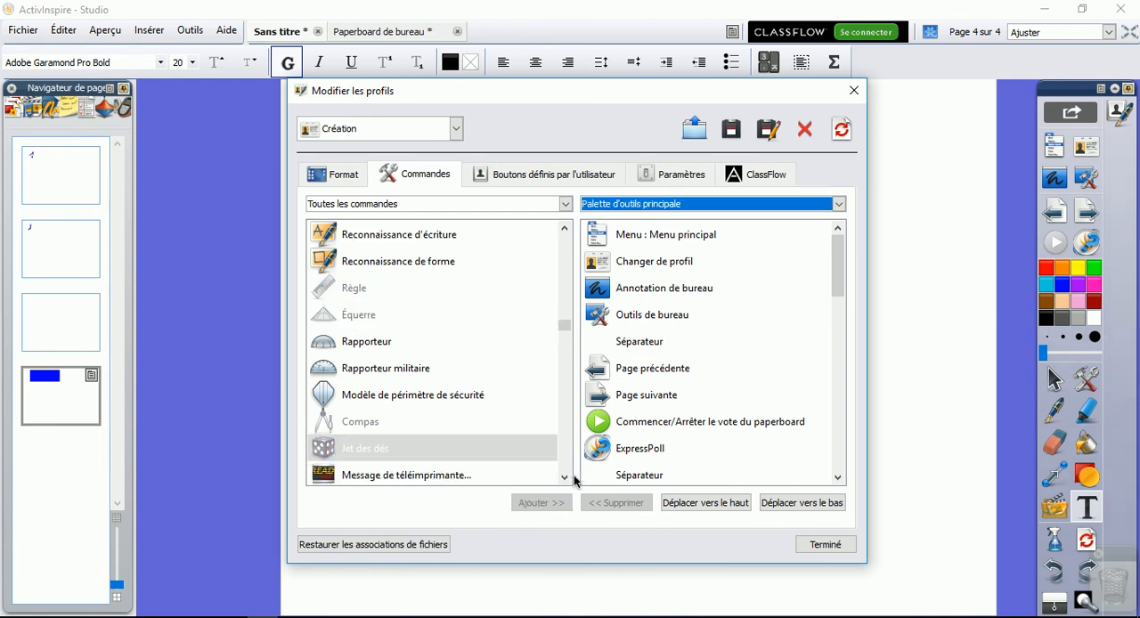
pyautogui.click(565, 478)
pyautogui.scroll(-3, 566, 479)
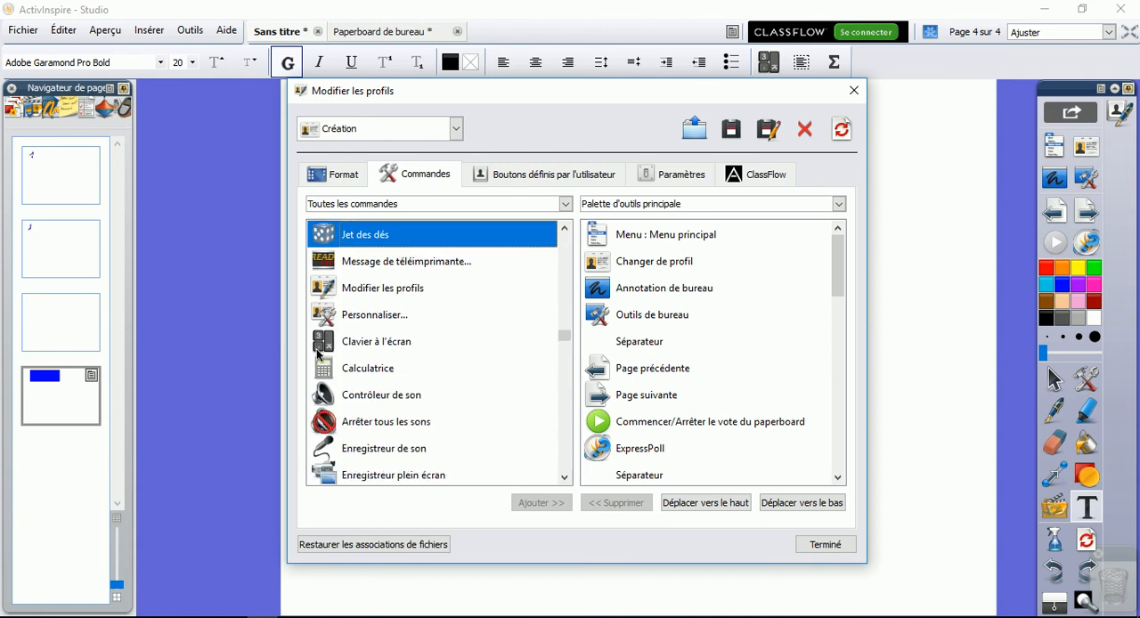
pyautogui.click(354, 376)
pyautogui.click(525, 502)
# Look through the remaining available commands and review the commands listed in the main toolbox, selecting Spot circulaire plein
pyautogui.click(565, 478)
pyautogui.click(565, 478)
pyautogui.click(564, 478)
pyautogui.click(565, 478)
pyautogui.click(564, 478)
pyautogui.click(565, 478)
pyautogui.click(564, 478)
pyautogui.click(565, 478)
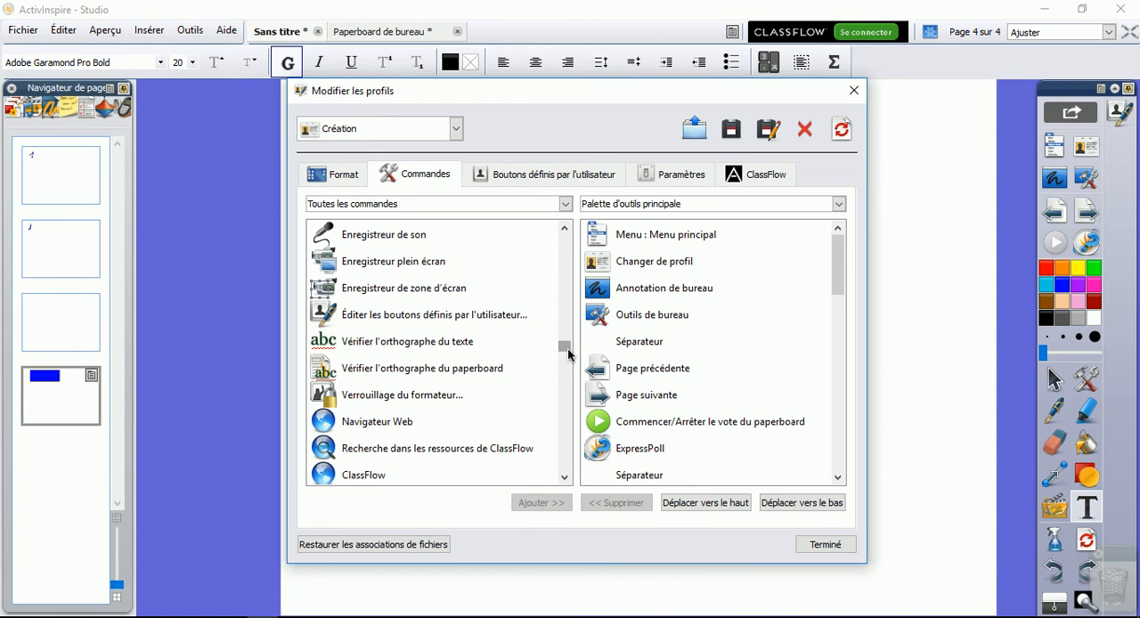
pyautogui.moveTo(568, 355); pyautogui.dragTo(565, 379)
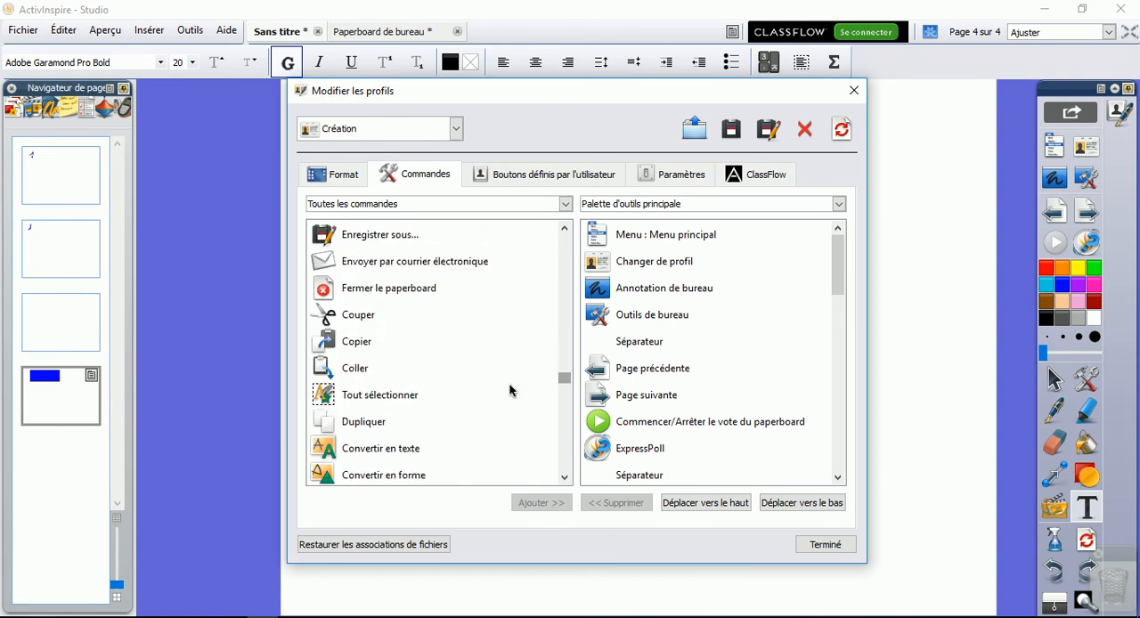
pyautogui.click(634, 347)
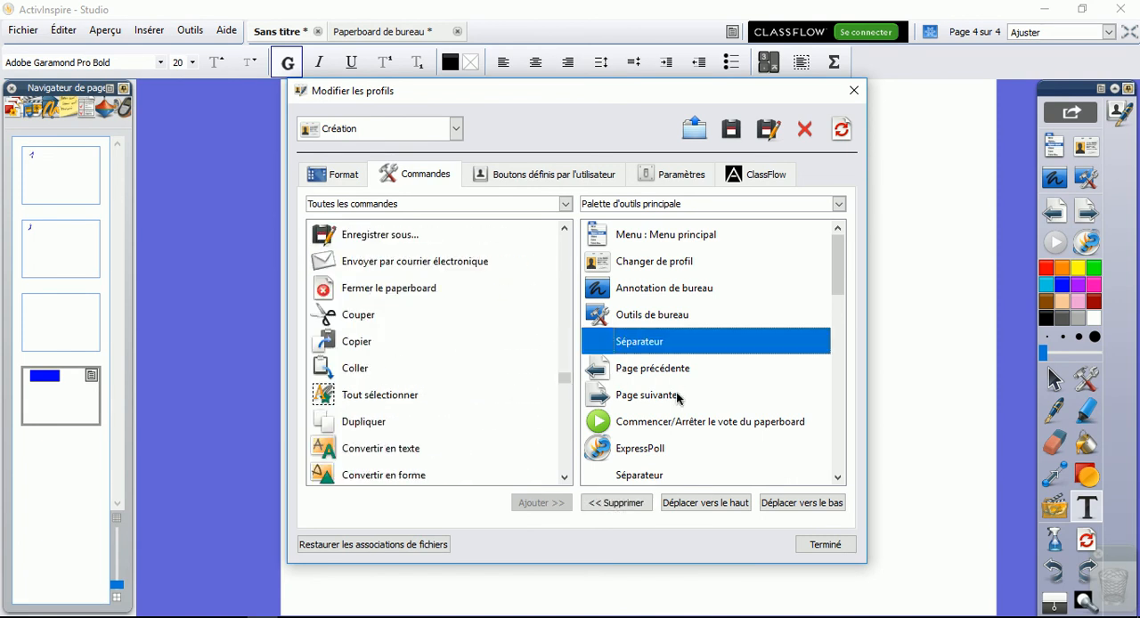
pyautogui.scroll(-3, 744, 425)
pyautogui.scroll(-6, 744, 425)
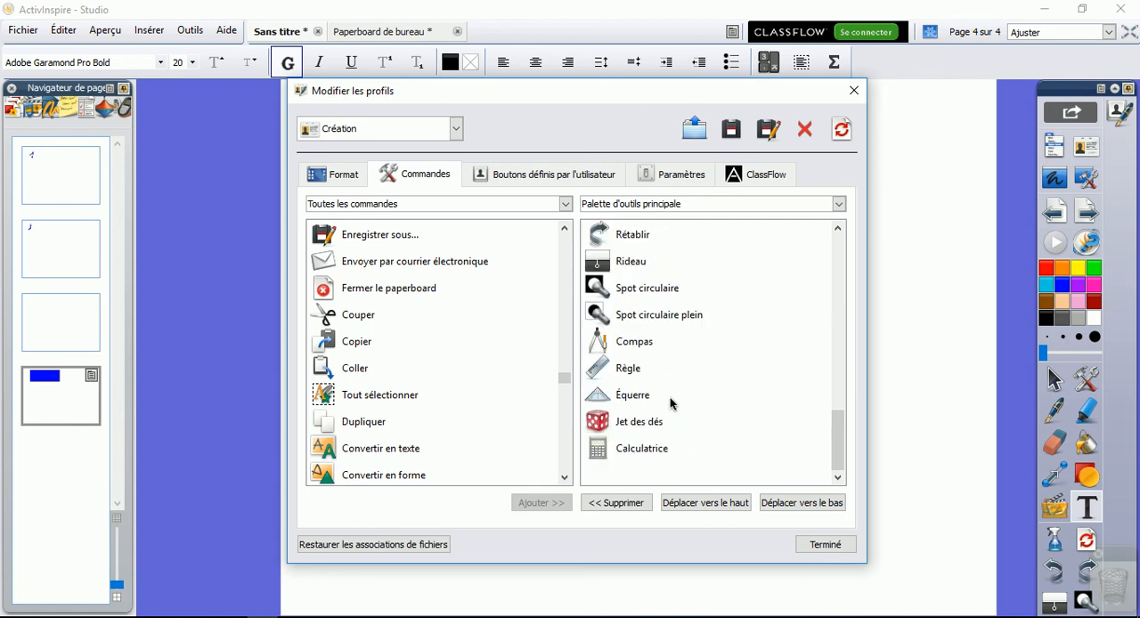
pyautogui.scroll(1, 676, 402)
pyautogui.click(650, 398)
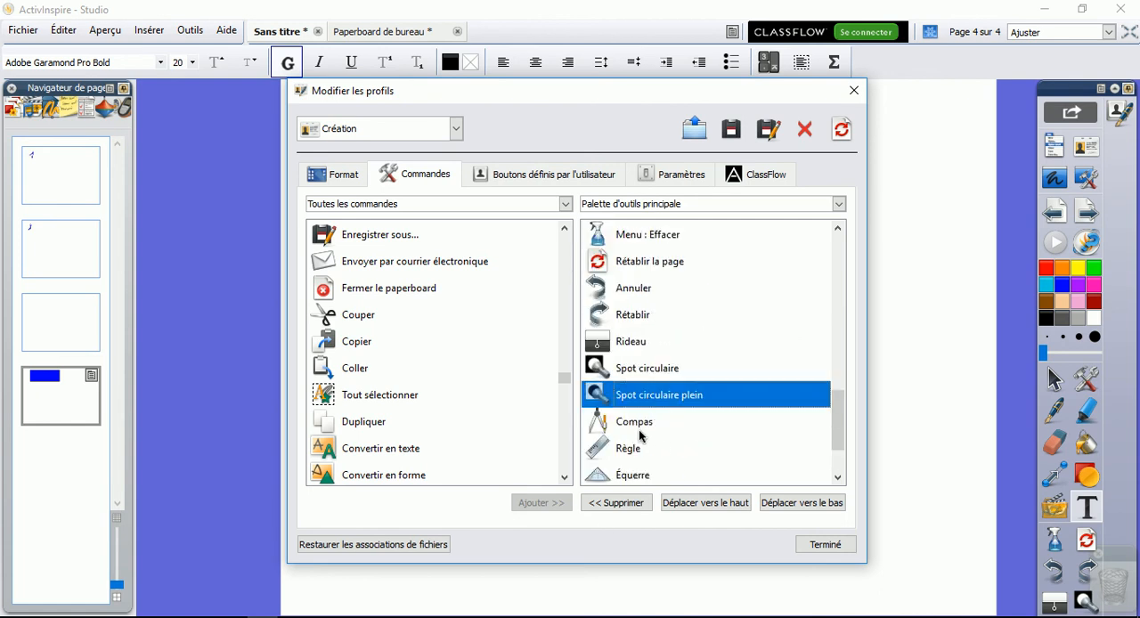
# Remove the Spot circulaire plein command from the main toolbox and close the profile editor
pyautogui.click(613, 503)
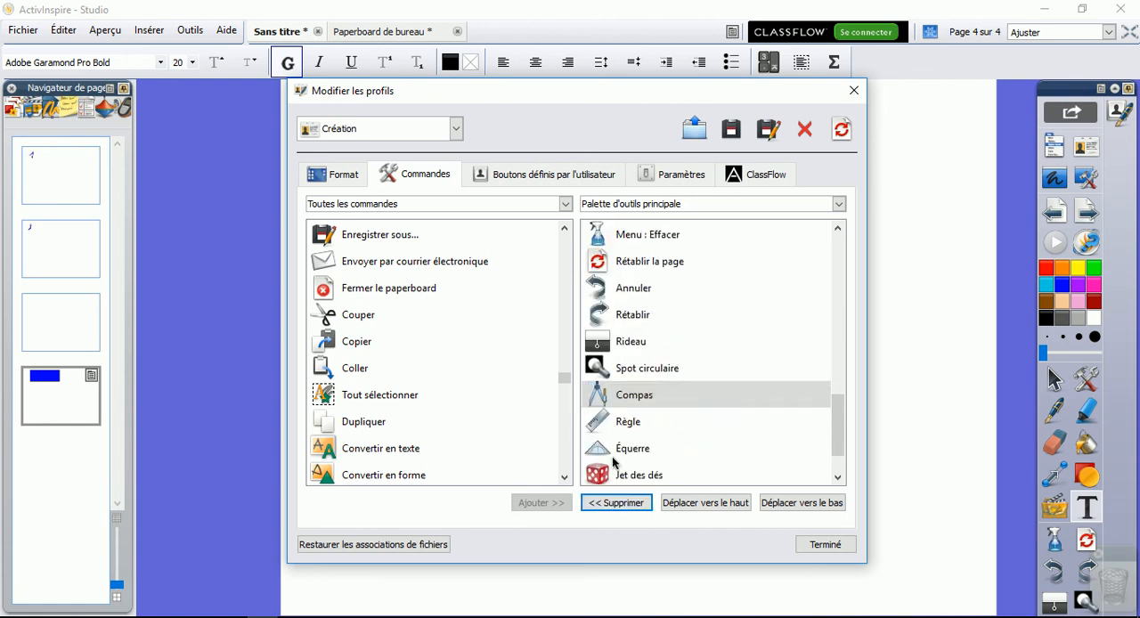
pyautogui.click(373, 345)
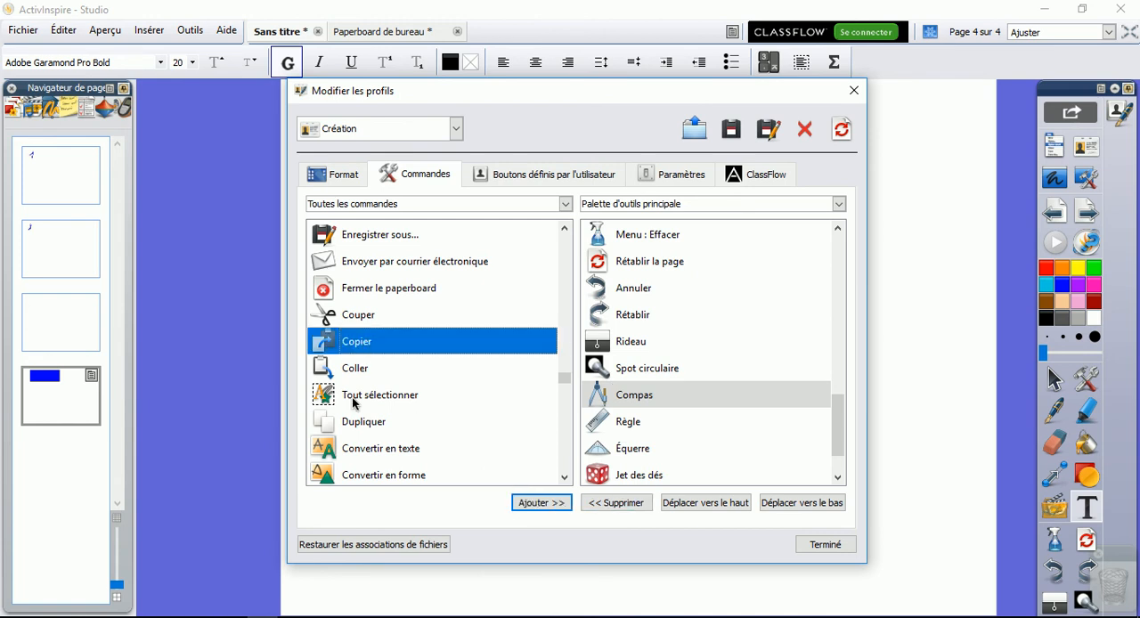
pyautogui.click(820, 544)
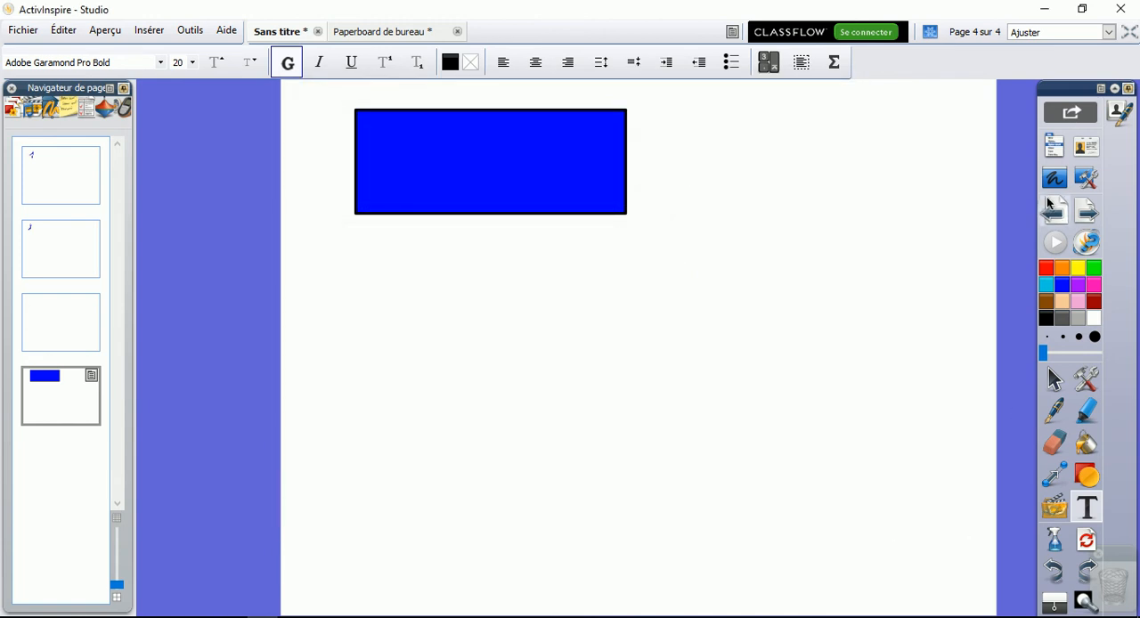
# Float the main toolbox over the page, dock it with Ancrer à gauche, and return it to Ancrer à droite
pyautogui.moveTo(1067, 88); pyautogui.dragTo(787, 88)
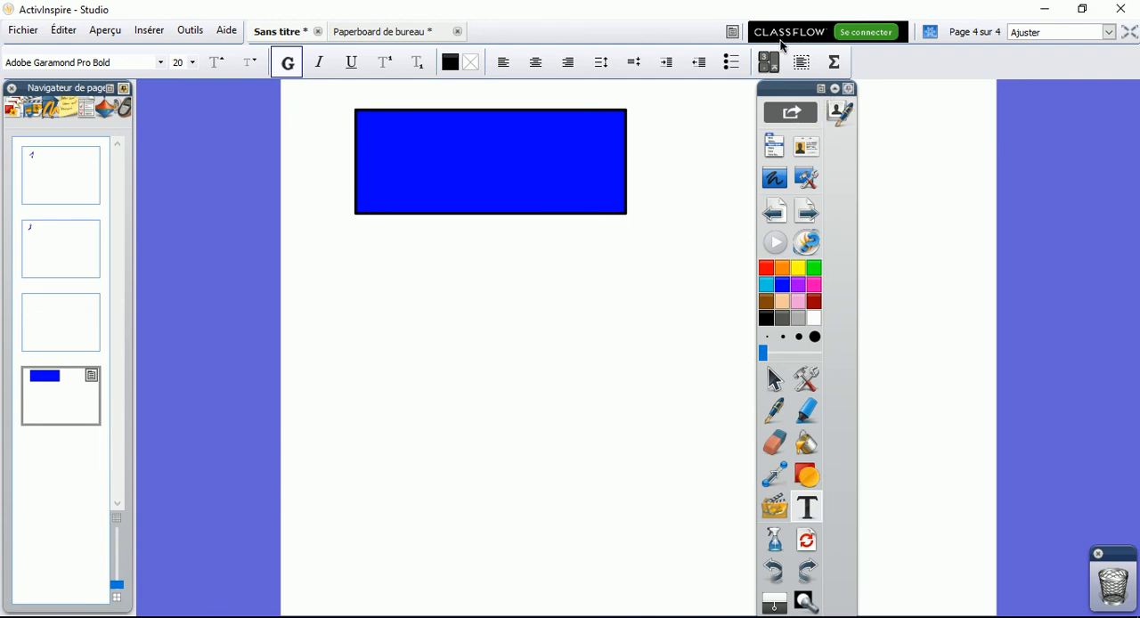
pyautogui.moveTo(802, 92); pyautogui.dragTo(905, 85)
pyautogui.click(921, 89)
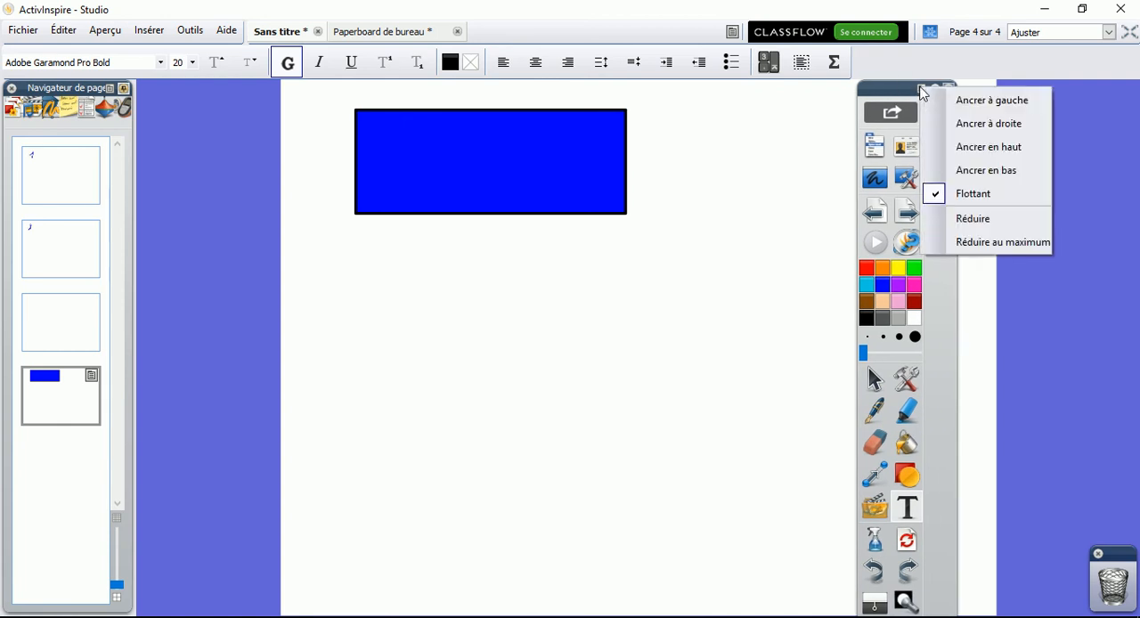
pyautogui.click(971, 105)
pyautogui.click(203, 89)
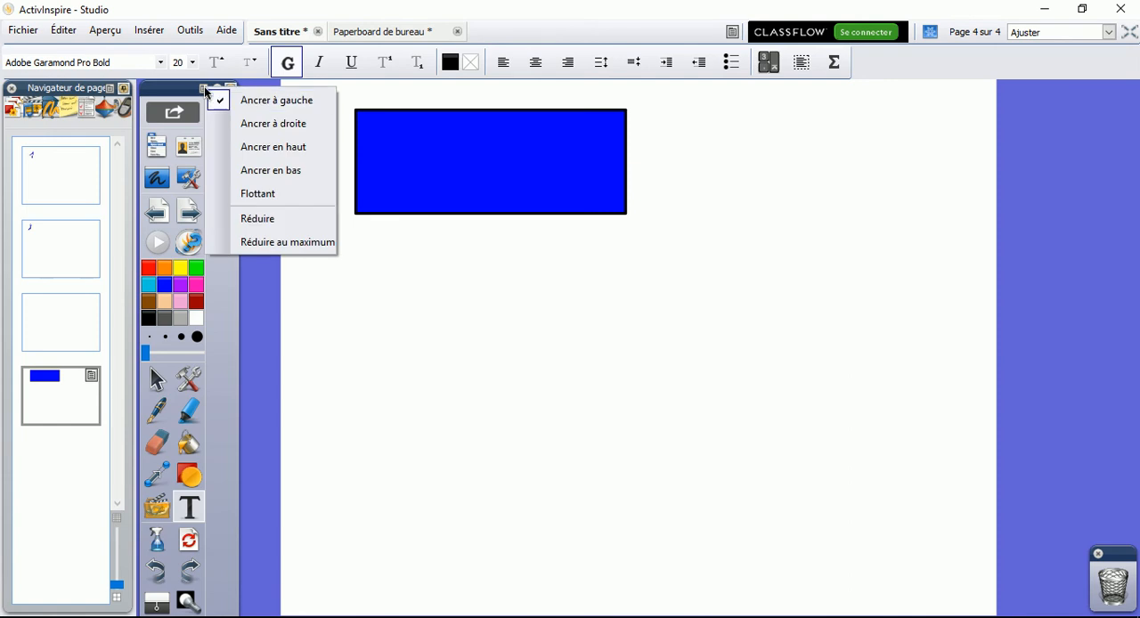
pyautogui.click(302, 119)
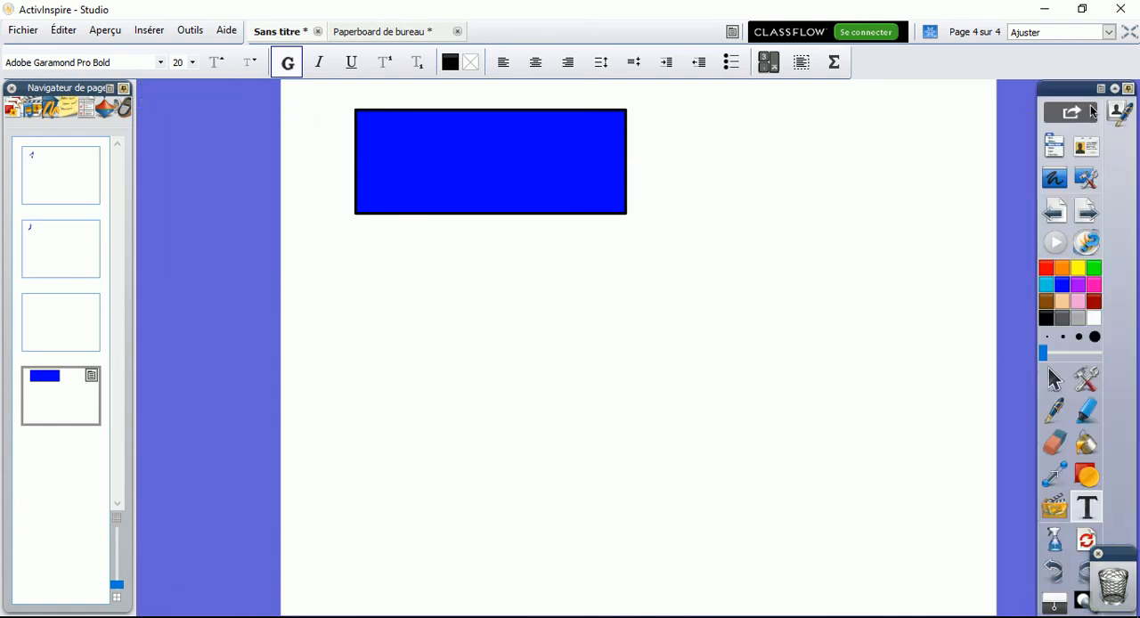
# Dock the main toolbox with Ancrer en haut and show the commands that do not fit in it
pyautogui.click(1100, 88)
pyautogui.click(1084, 153)
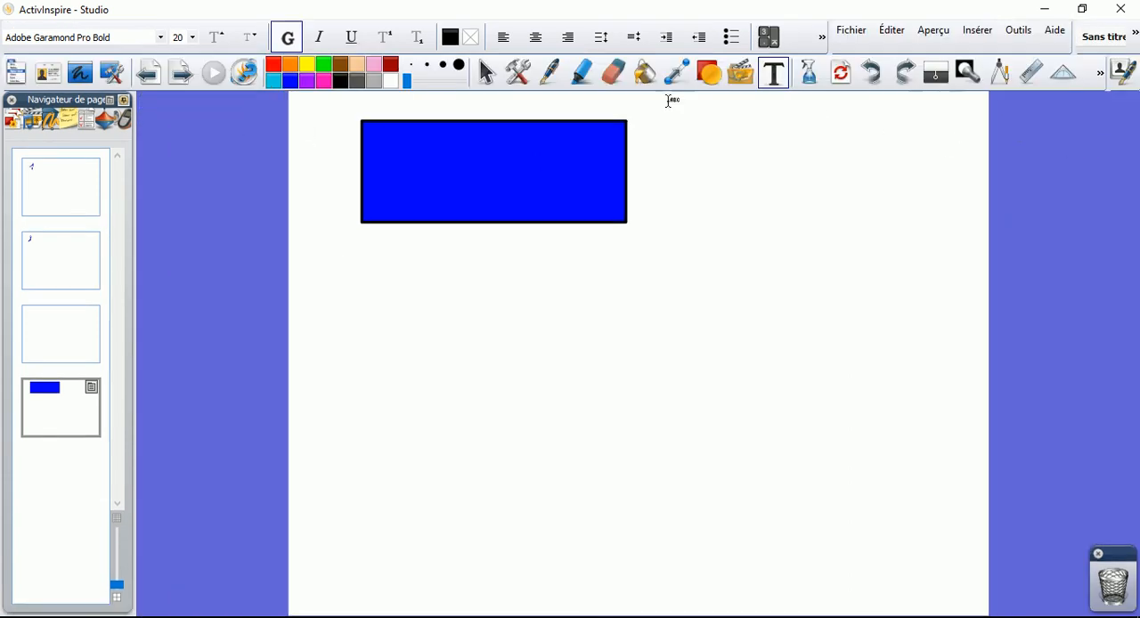
pyautogui.click(1100, 78)
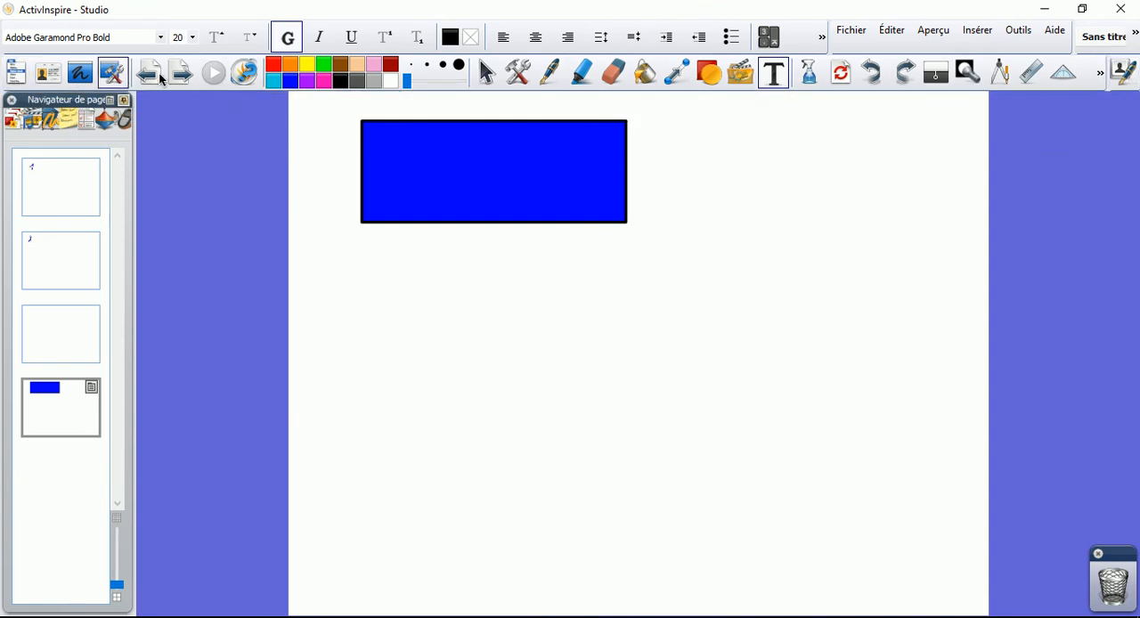
pyautogui.click(1042, 135)
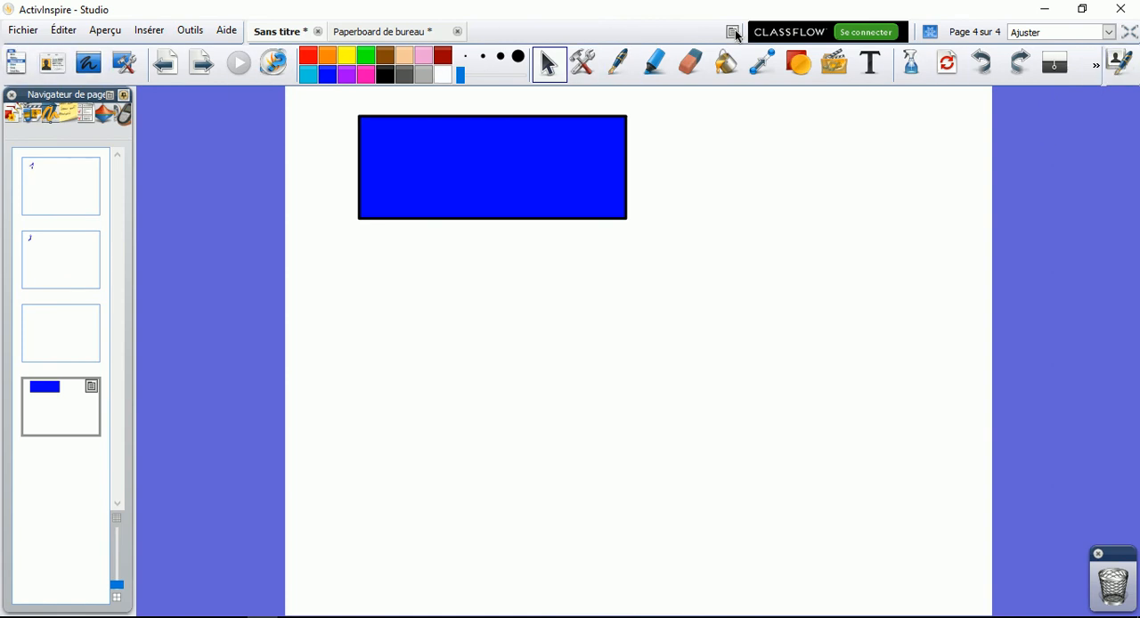
# Open the profile editor for the Création profile and display its format settings
pyautogui.click(582, 63)
pyautogui.moveTo(658, 485)
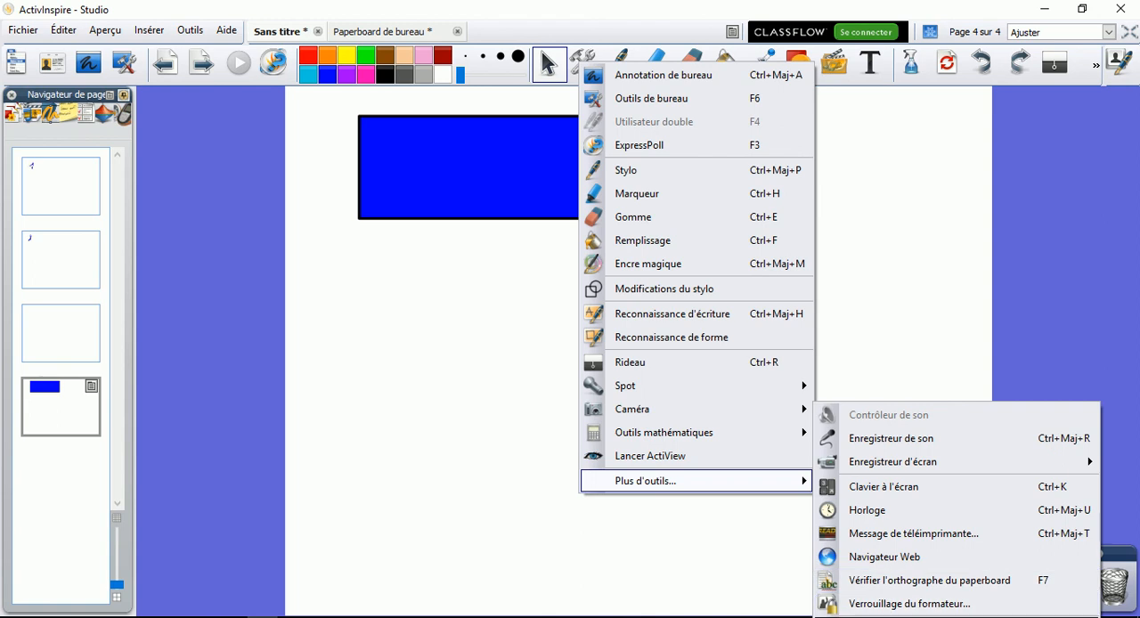
pyautogui.click(890, 616)
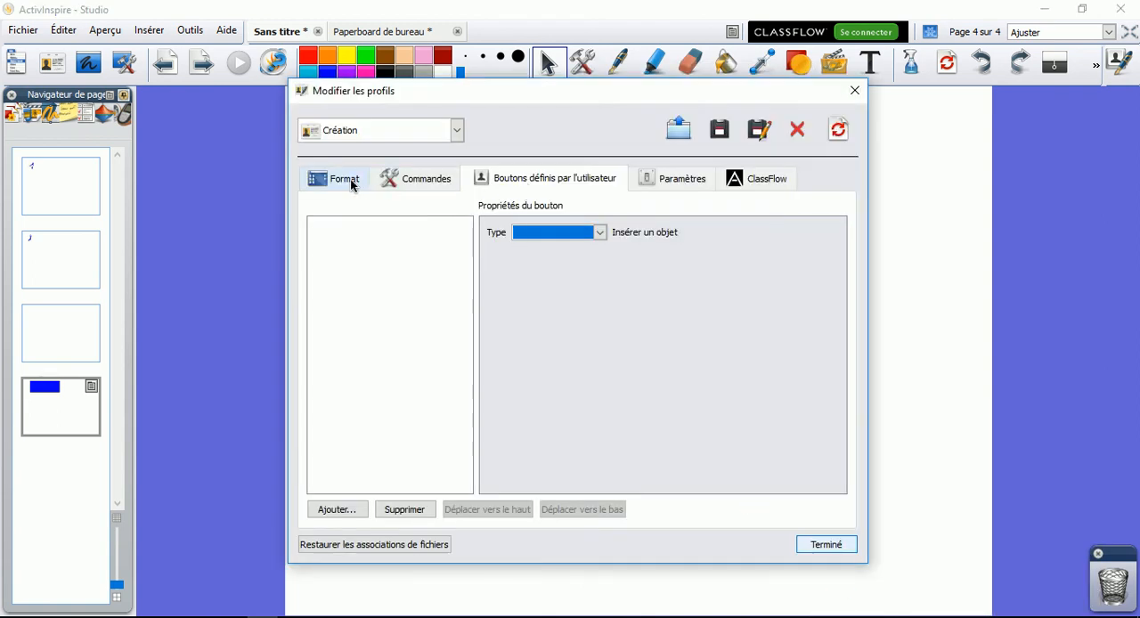
pyautogui.click(354, 179)
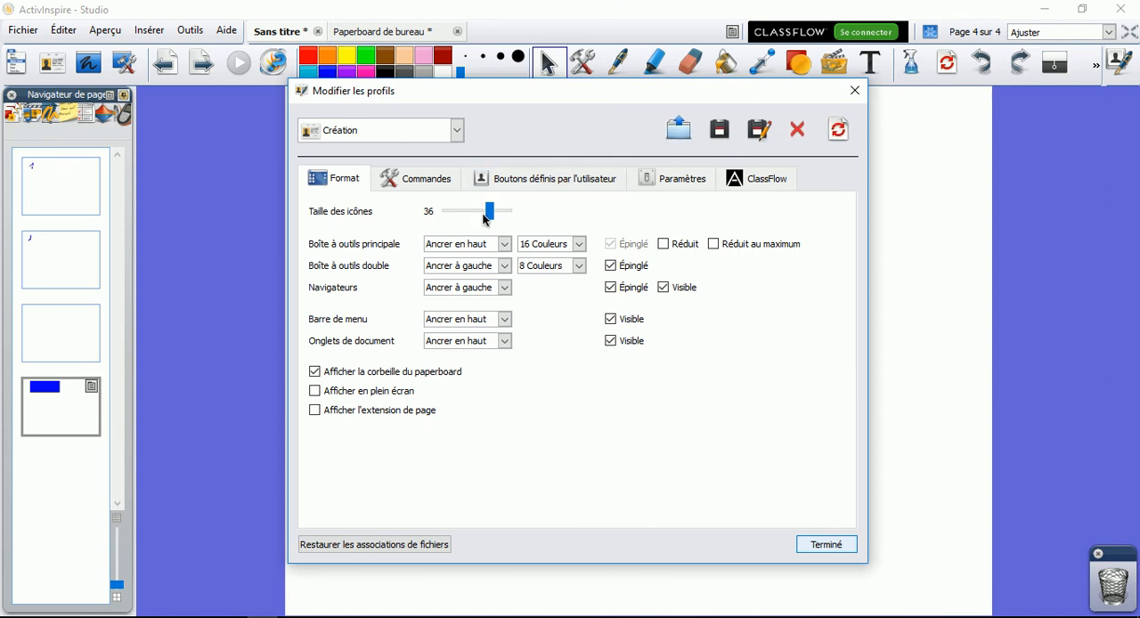
# Try icon sizes of 23, 44 and 38 for the Création profile
pyautogui.moveTo(487, 215); pyautogui.dragTo(463, 211)
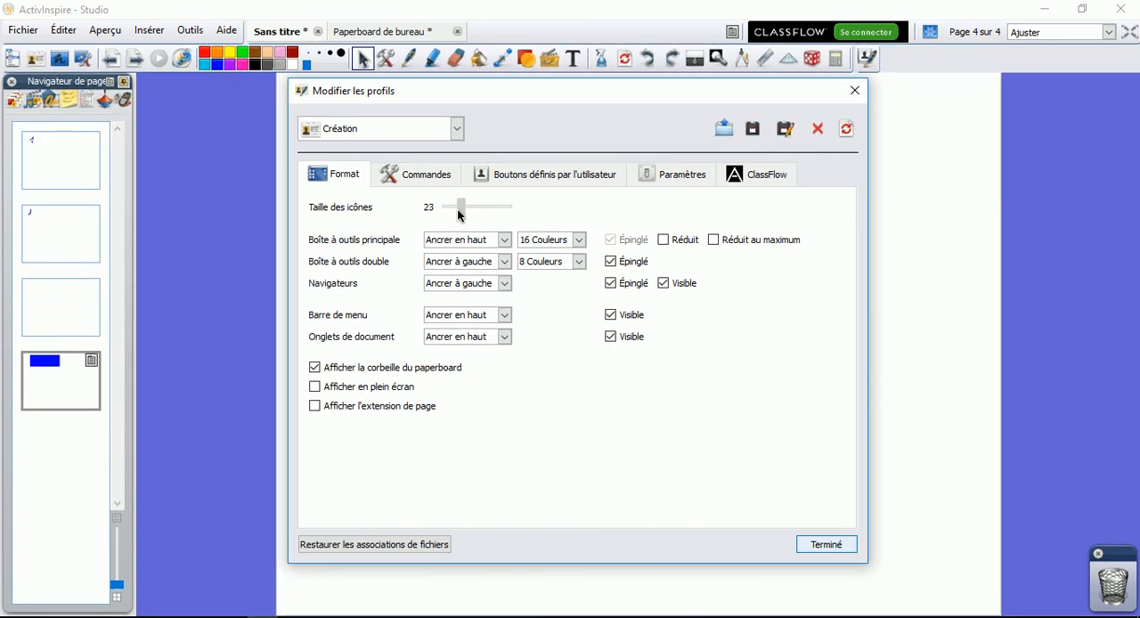
pyautogui.moveTo(458, 210); pyautogui.dragTo(514, 203)
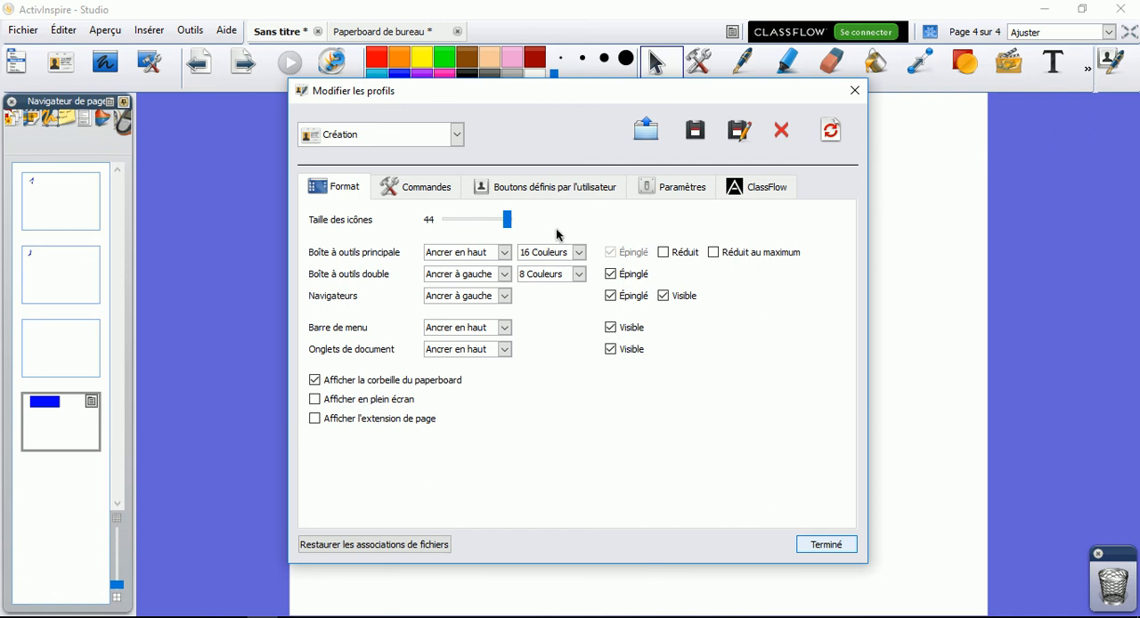
pyautogui.moveTo(511, 232); pyautogui.dragTo(492, 231)
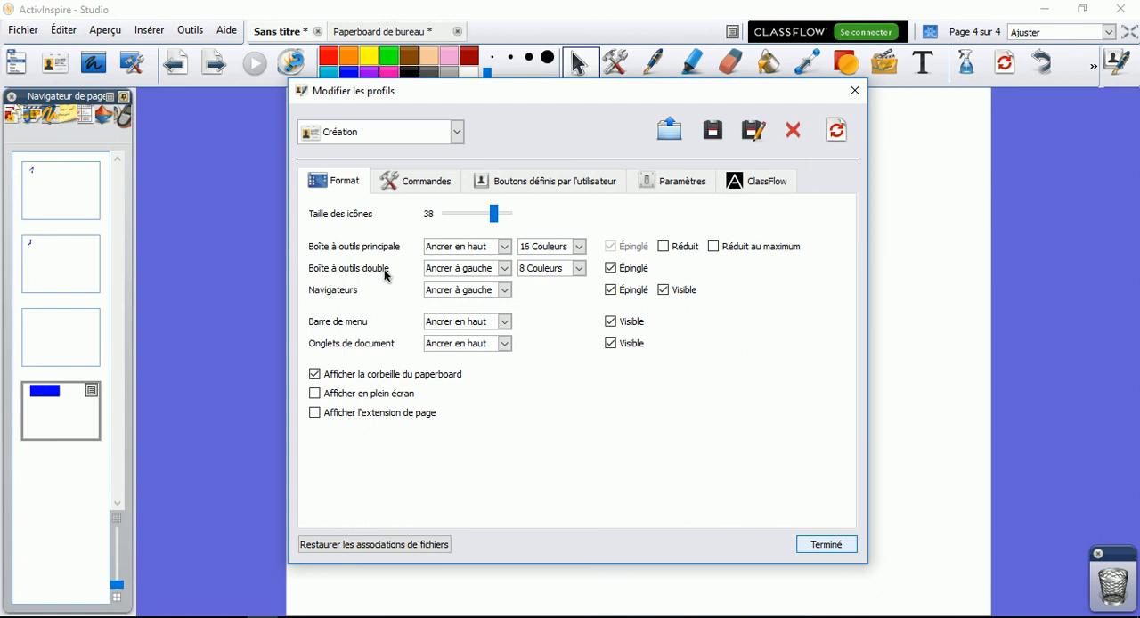
# Set the main toolbox to Ancrer en bas and reduce the icon size to 29
pyautogui.click(504, 247)
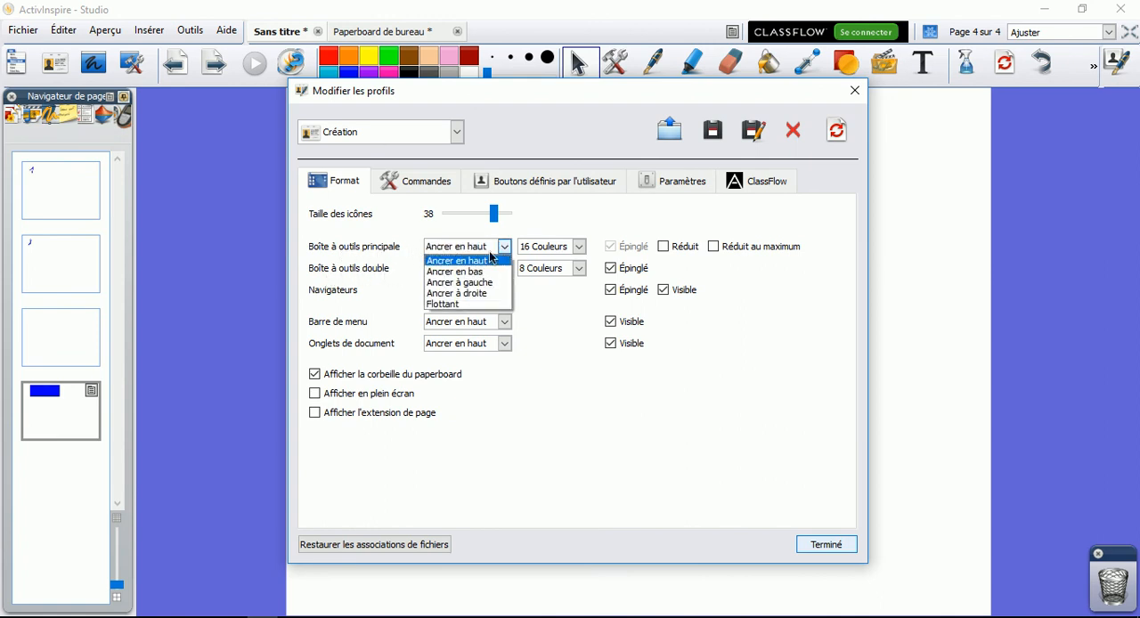
pyautogui.click(494, 274)
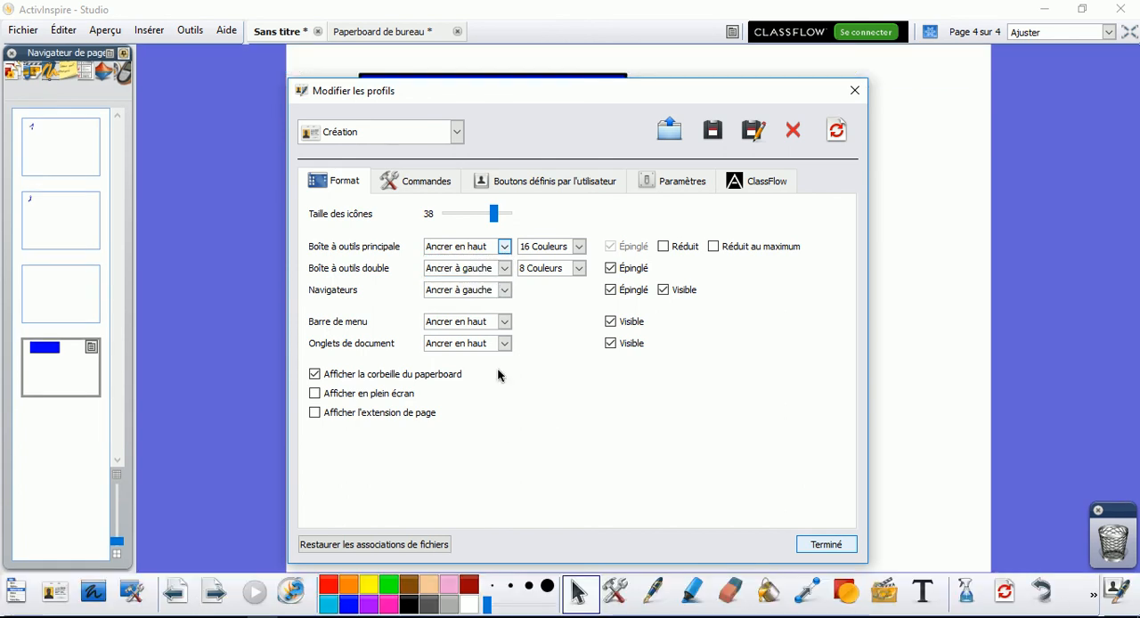
pyautogui.moveTo(493, 214)
pyautogui.mouseDown()
pyautogui.moveTo(462, 218)
pyautogui.moveTo(474, 217)
pyautogui.mouseUp()
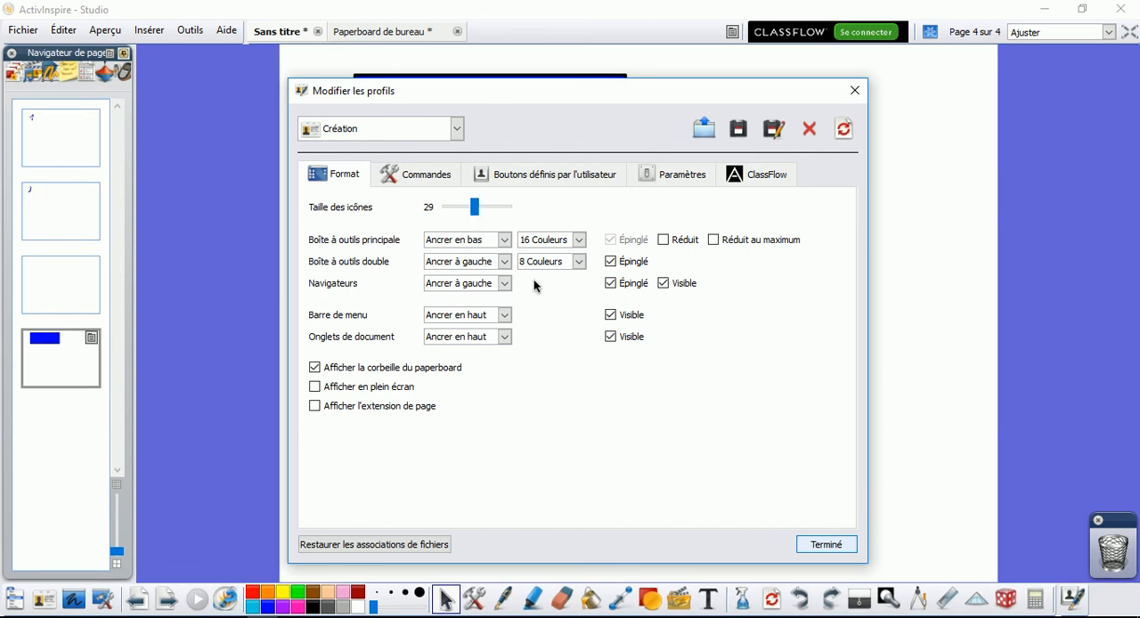
# Set the main toolbox to Ancrer à droite and reduce the icon size to 22
pyautogui.click(504, 239)
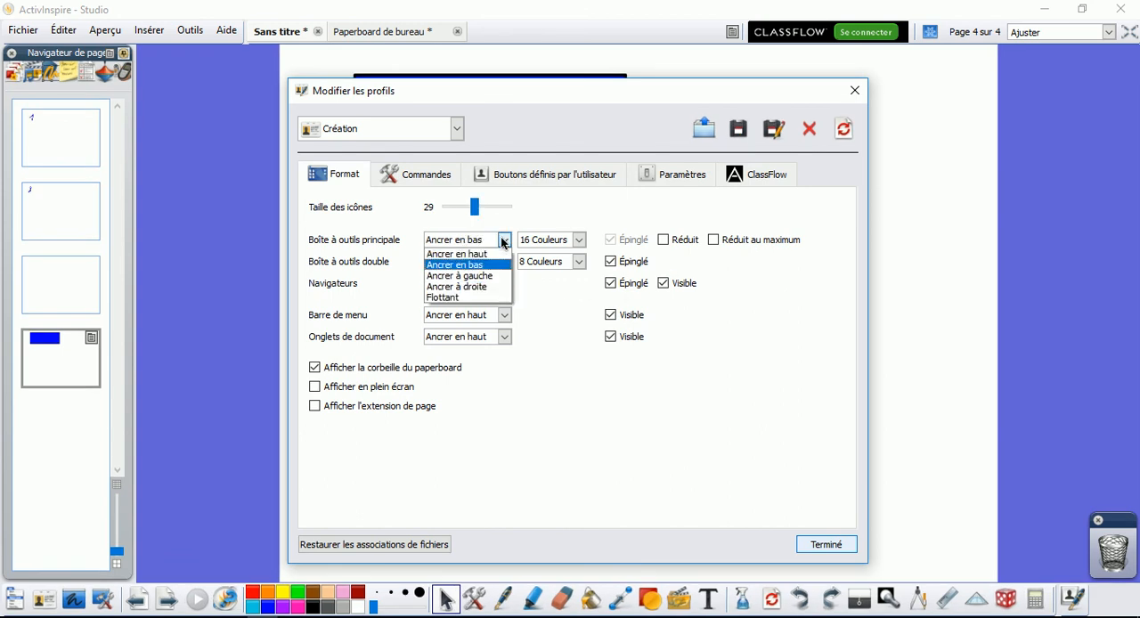
pyautogui.click(491, 287)
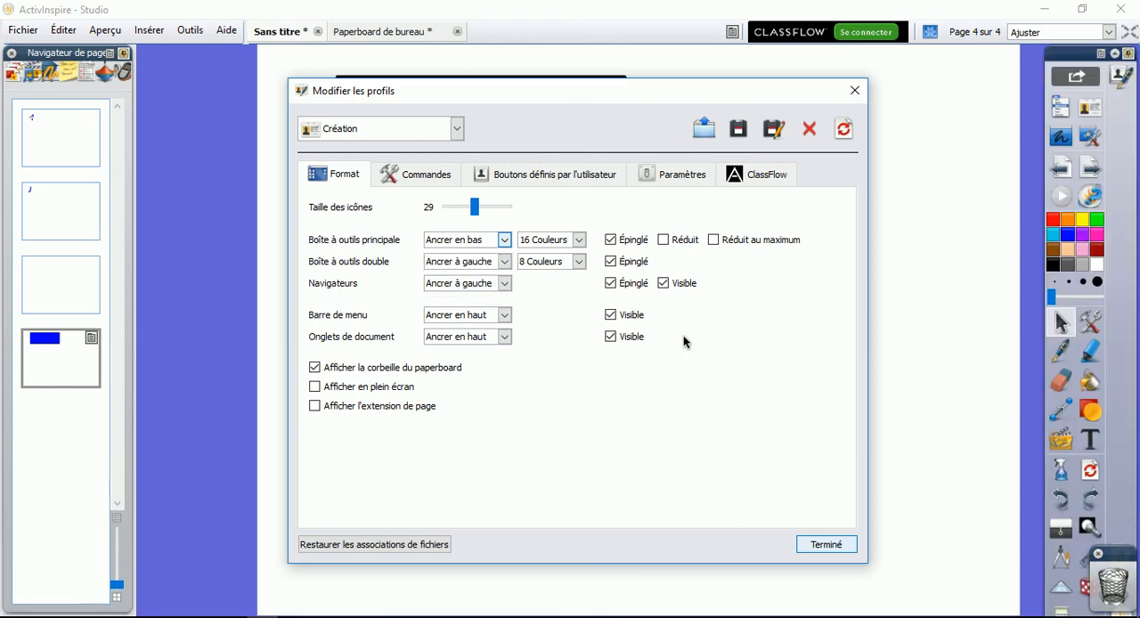
pyautogui.moveTo(473, 206); pyautogui.dragTo(464, 206)
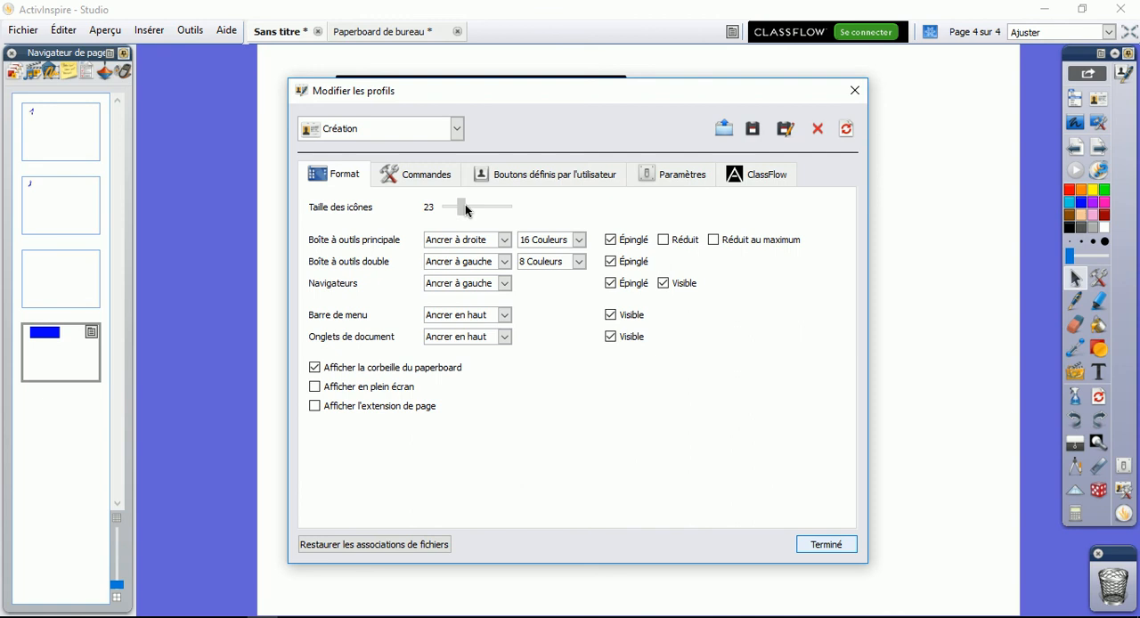
pyautogui.moveTo(466, 209); pyautogui.dragTo(463, 208)
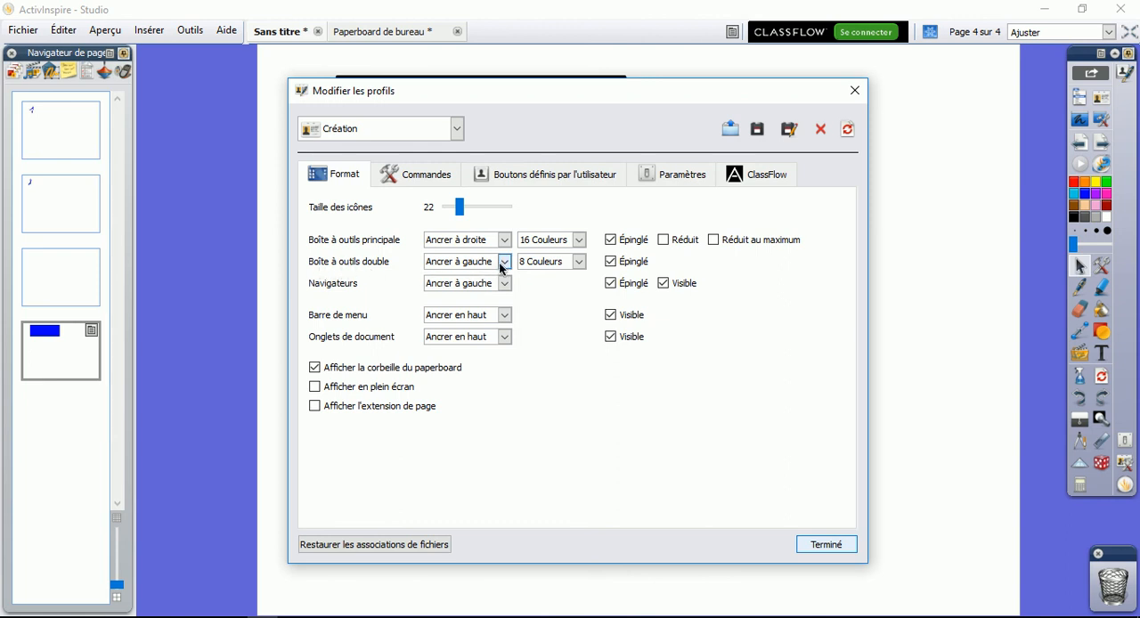
# Try docking the menu bar with Ancrer en bas
pyautogui.click(505, 315)
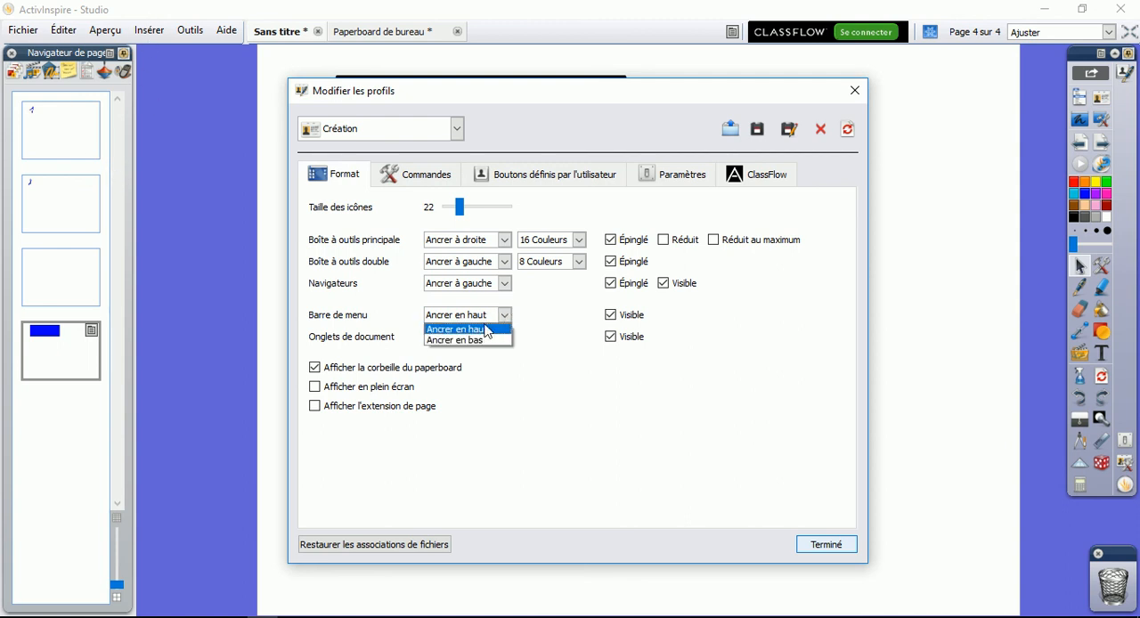
pyautogui.click(480, 339)
pyautogui.click(504, 315)
pyautogui.click(486, 339)
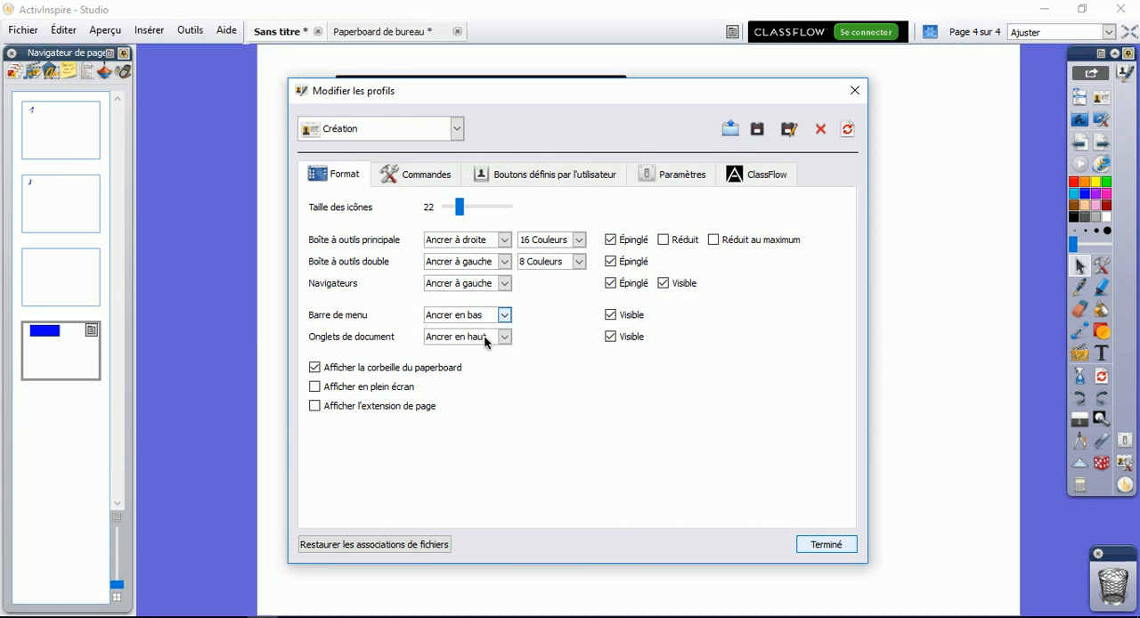
# Set the document tabs to Ancrer en bas, then return them to Ancrer en haut
pyautogui.click(485, 338)
pyautogui.click(489, 361)
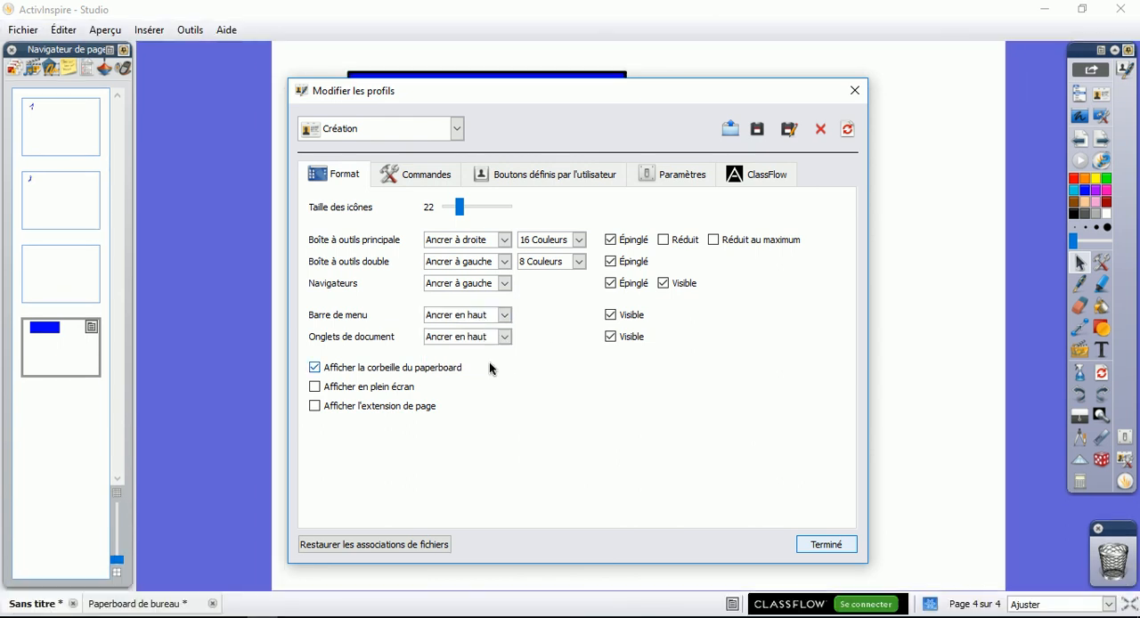
pyautogui.click(505, 339)
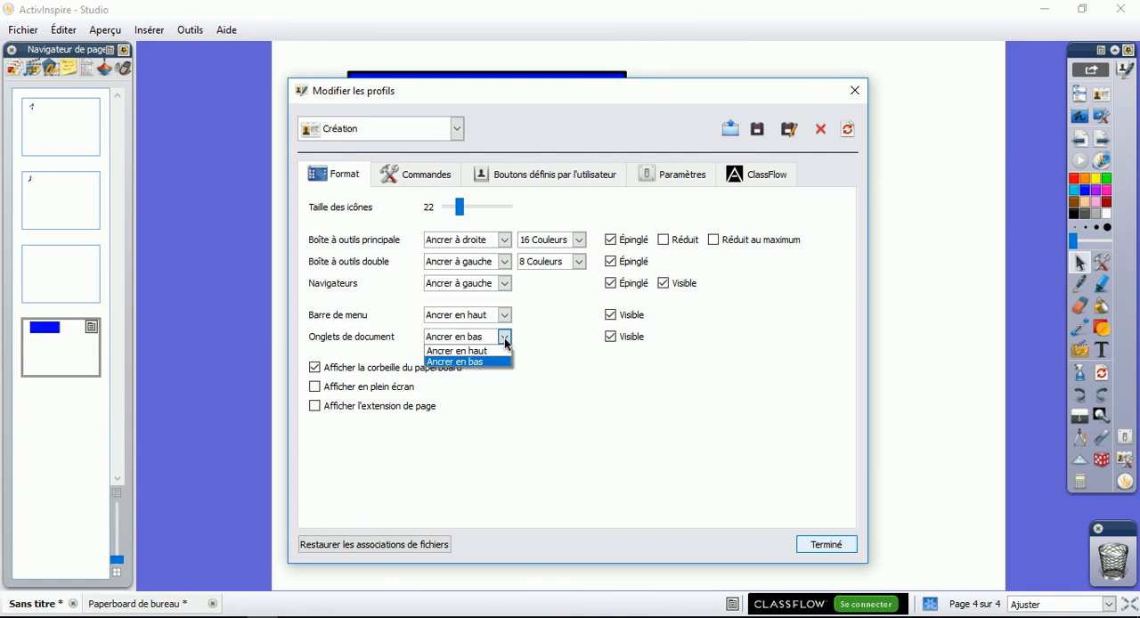
pyautogui.click(486, 349)
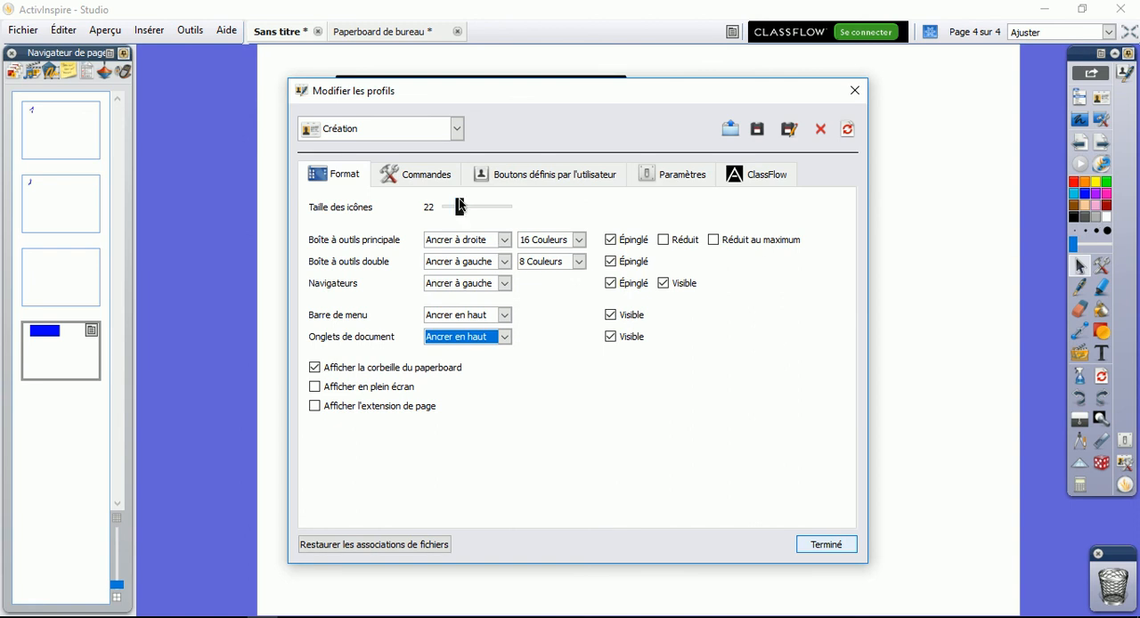
# Set the icon size to 23 and dock the main toolbox with Ancrer en haut, then with Ancrer en bas
pyautogui.moveTo(461, 208); pyautogui.dragTo(461, 207)
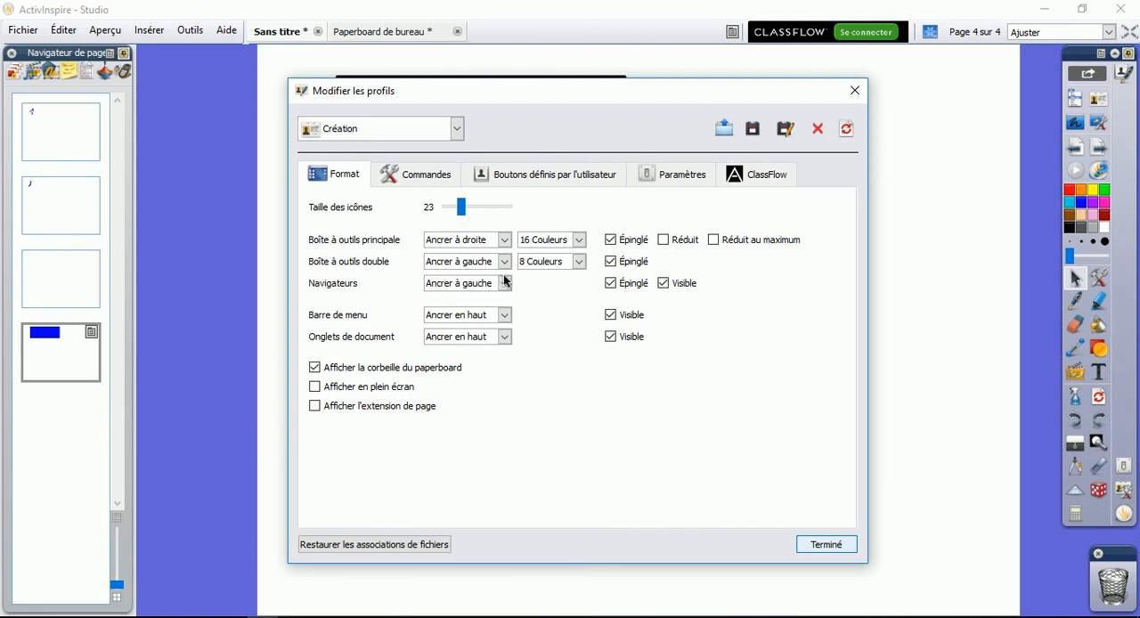
pyautogui.click(504, 240)
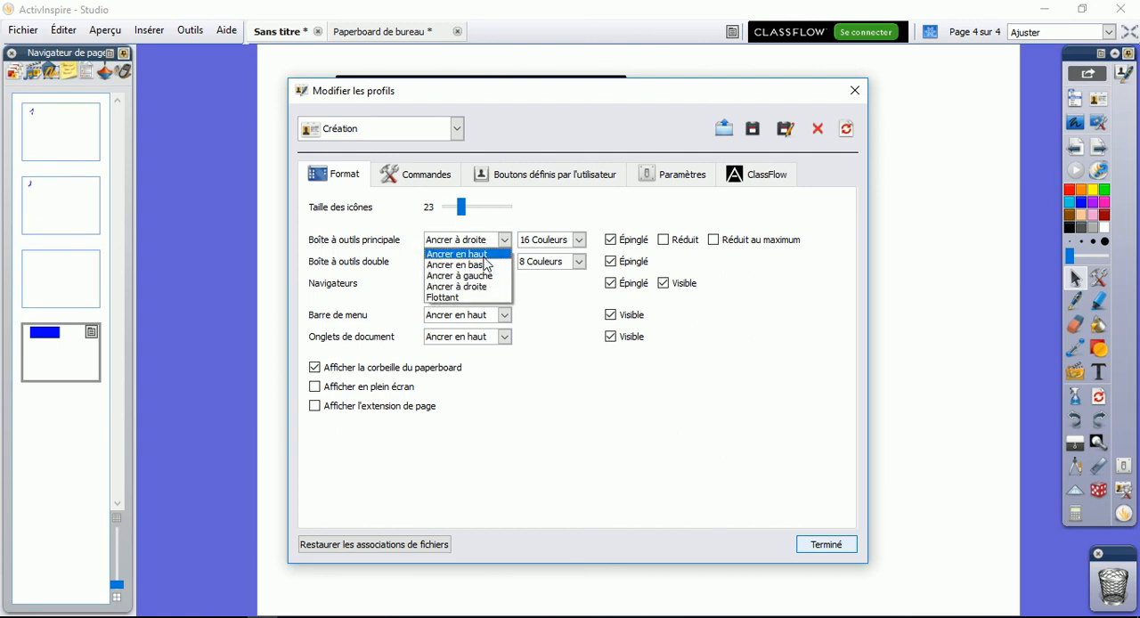
pyautogui.click(482, 255)
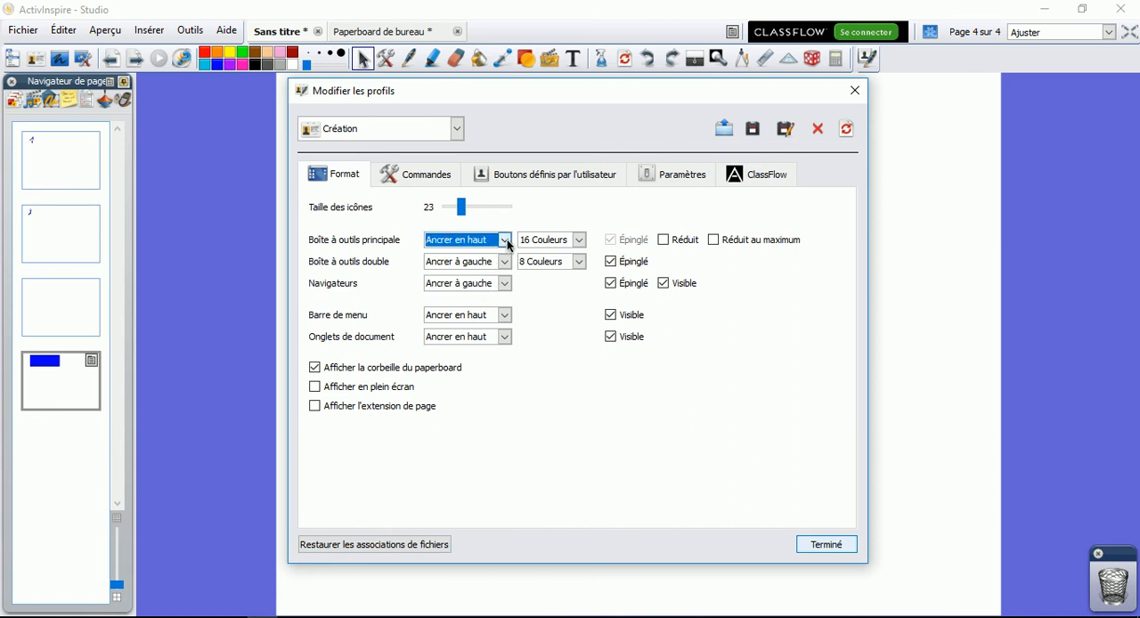
pyautogui.click(507, 241)
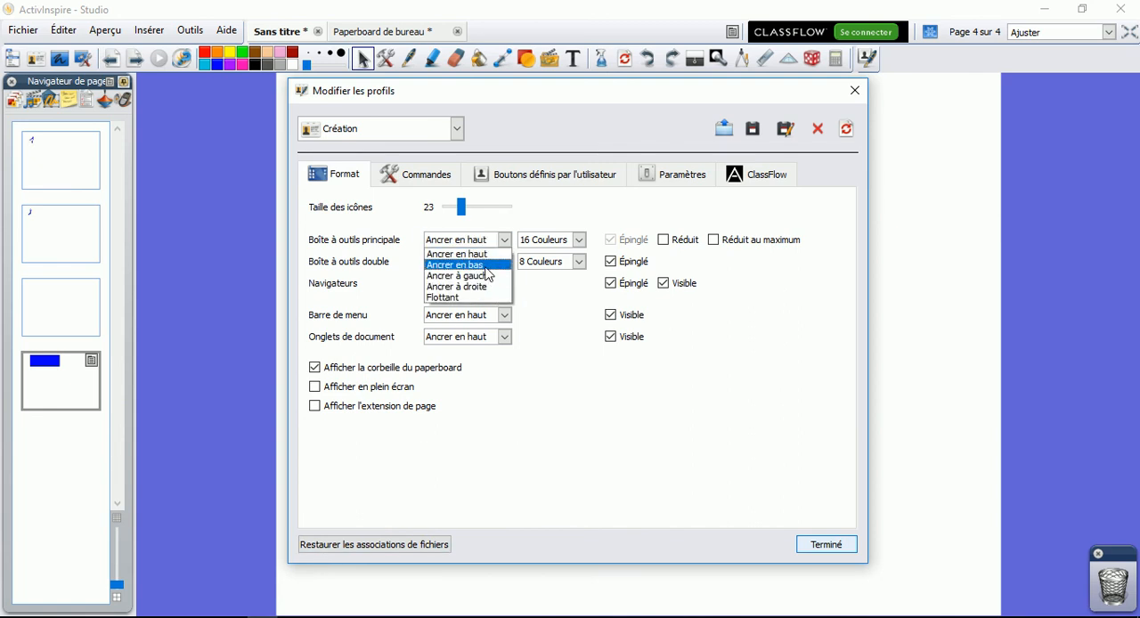
pyautogui.click(486, 266)
# Return the main toolbox to Ancrer à droite and close the profile editor
pyautogui.click(504, 241)
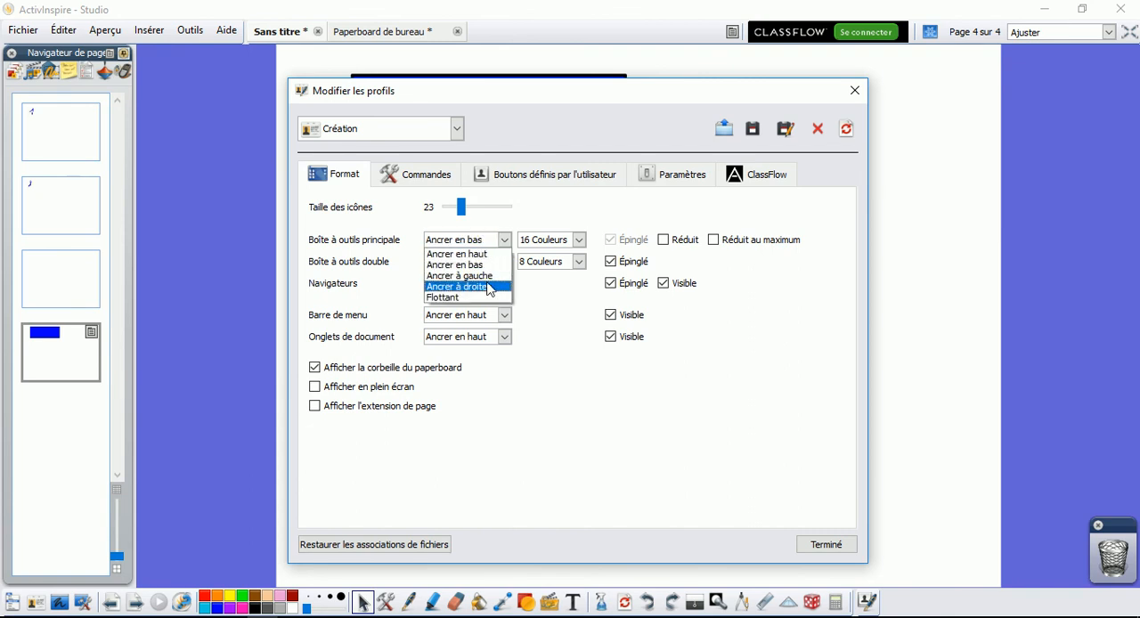
pyautogui.click(486, 285)
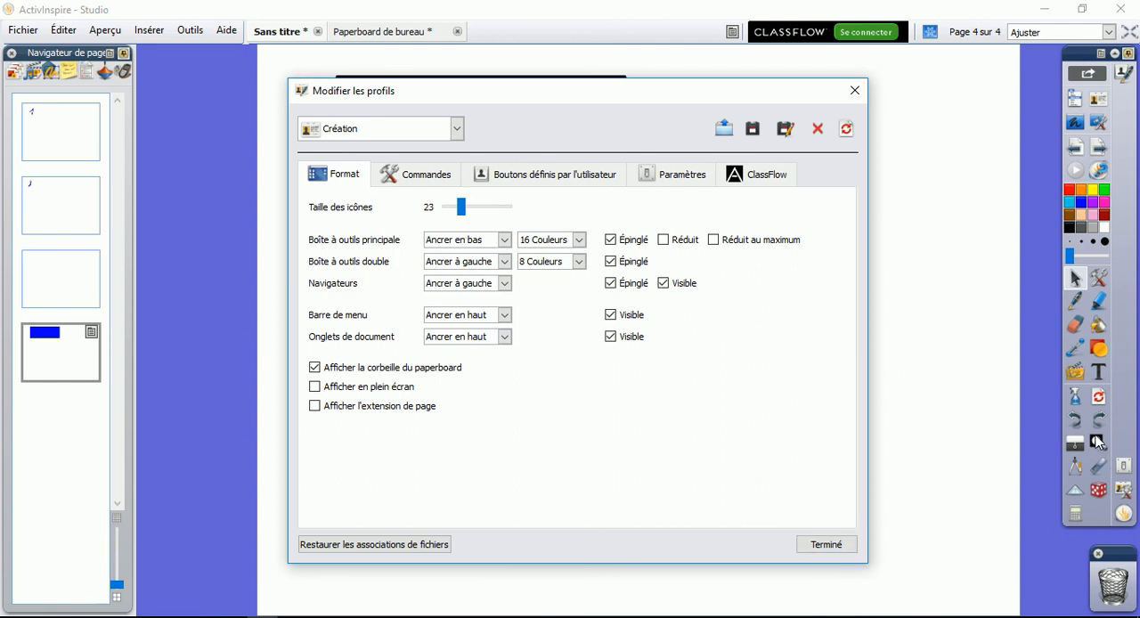
pyautogui.click(820, 545)
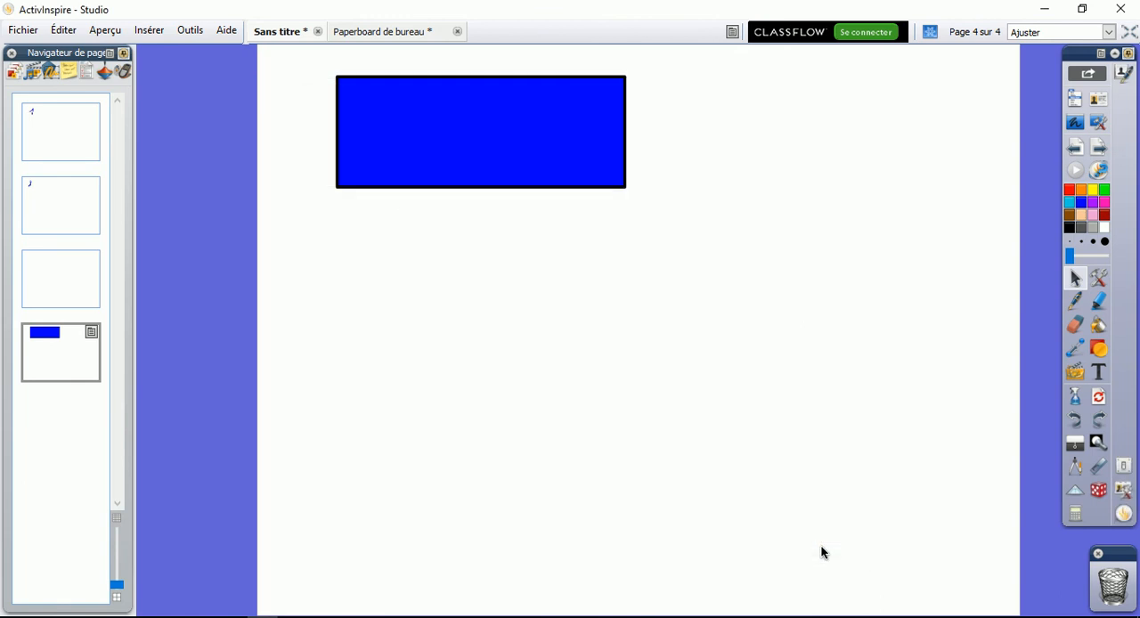
# Place the compass below the blue rectangle and draw a thick pink circle with it
pyautogui.click(1076, 467)
pyautogui.moveTo(719, 198)
pyautogui.mouseDown()
pyautogui.moveTo(710, 211)
pyautogui.moveTo(556, 247)
pyautogui.mouseUp()
pyautogui.moveTo(624, 332)
pyautogui.mouseDown()
pyautogui.moveTo(520, 351)
pyautogui.moveTo(330, 324)
pyautogui.moveTo(534, 399)
pyautogui.mouseUp()
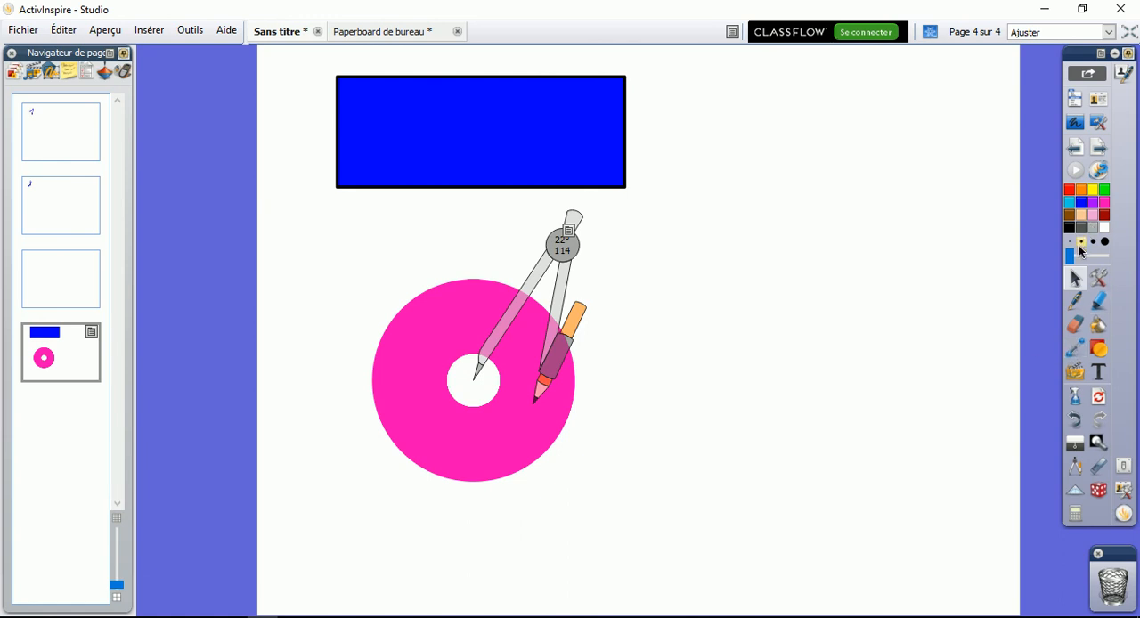
# Move the compass up beside the first pink ring and draw a second thick pink circle with it
pyautogui.moveTo(493, 294); pyautogui.dragTo(710, 251)
pyautogui.moveTo(805, 256)
pyautogui.mouseDown()
pyautogui.moveTo(605, 356)
pyautogui.moveTo(717, 258)
pyautogui.moveTo(720, 299)
pyautogui.mouseUp()
# Reduce the pen width and use the compass to draw a thin pink circle beside the second ring and a thin blue circle below it
pyautogui.click(1075, 302)
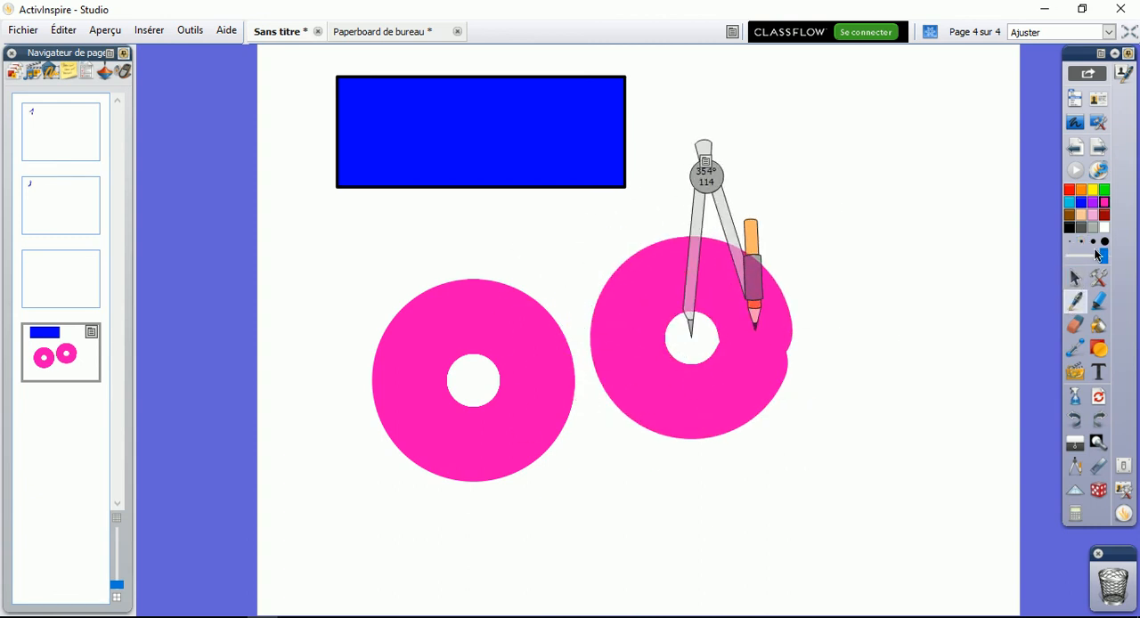
pyautogui.moveTo(1101, 256); pyautogui.dragTo(1070, 256)
pyautogui.moveTo(707, 173); pyautogui.dragTo(876, 170)
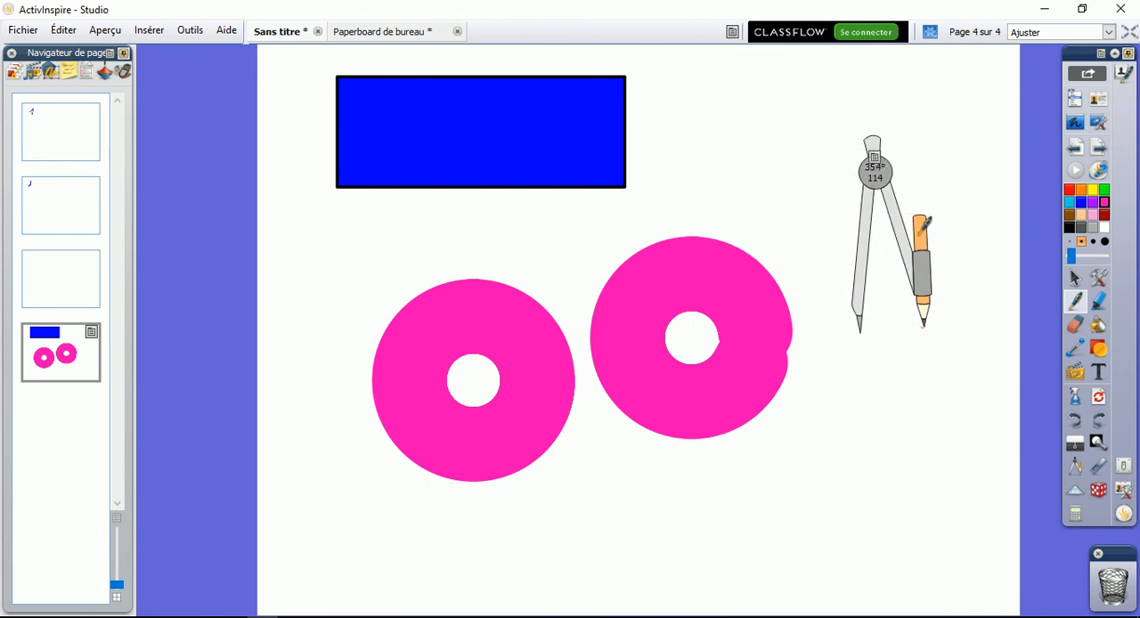
pyautogui.moveTo(931, 239)
pyautogui.mouseDown()
pyautogui.moveTo(931, 258)
pyautogui.moveTo(708, 178)
pyautogui.moveTo(868, 293)
pyautogui.moveTo(987, 333)
pyautogui.mouseUp()
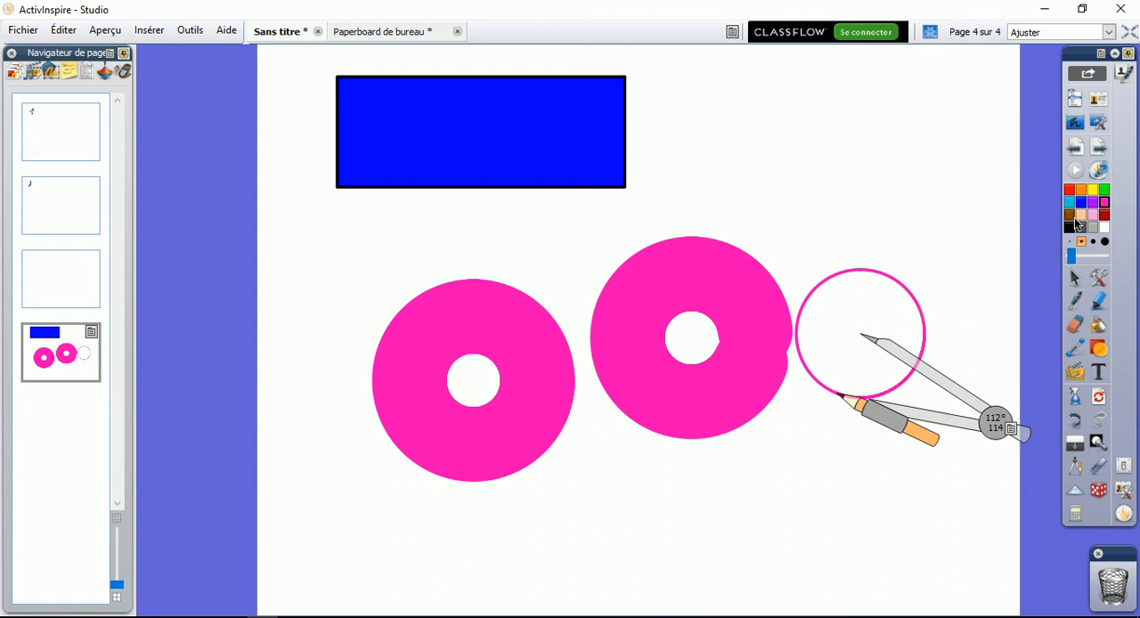
pyautogui.moveTo(994, 424); pyautogui.dragTo(748, 538)
pyautogui.moveTo(655, 535)
pyautogui.mouseDown()
pyautogui.moveTo(644, 86)
pyautogui.moveTo(561, 330)
pyautogui.moveTo(532, 480)
pyautogui.moveTo(670, 539)
pyautogui.moveTo(570, 486)
pyautogui.moveTo(624, 392)
pyautogui.moveTo(670, 472)
pyautogui.moveTo(587, 504)
pyautogui.moveTo(554, 459)
pyautogui.mouseUp()
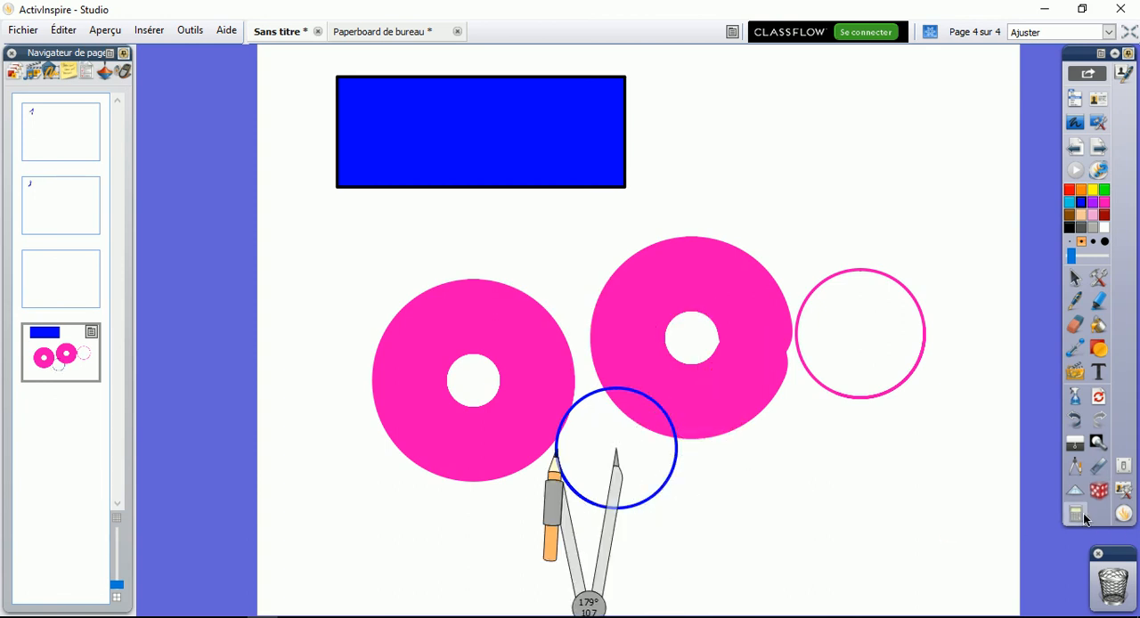
# Cover the page with the Rideau and slide its edges to uncover and re-cover parts of the page
pyautogui.click(1097, 278)
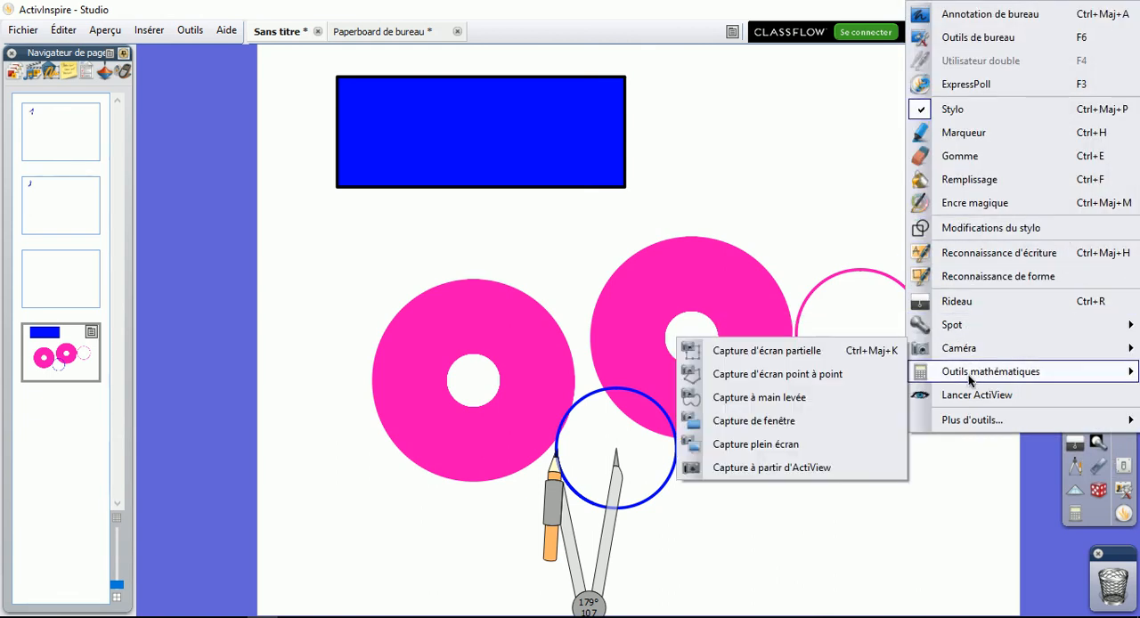
pyautogui.moveTo(971, 378)
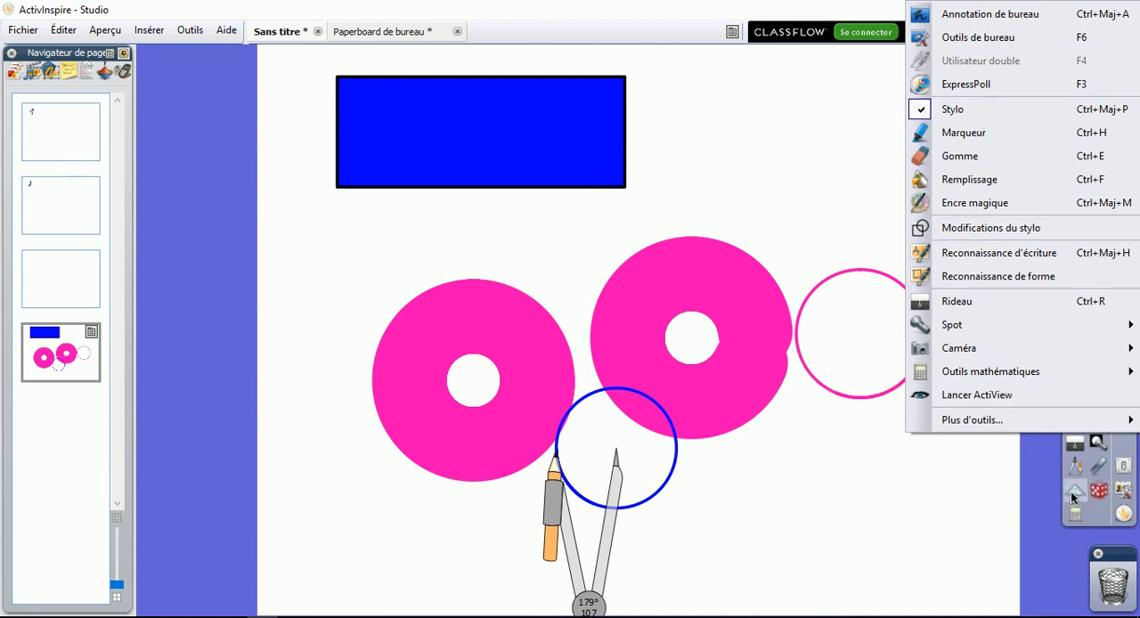
pyautogui.click(1077, 448)
pyautogui.moveTo(715, 122); pyautogui.dragTo(704, 79)
pyautogui.moveTo(436, 332); pyautogui.dragTo(359, 333)
pyautogui.moveTo(835, 373); pyautogui.dragTo(987, 423)
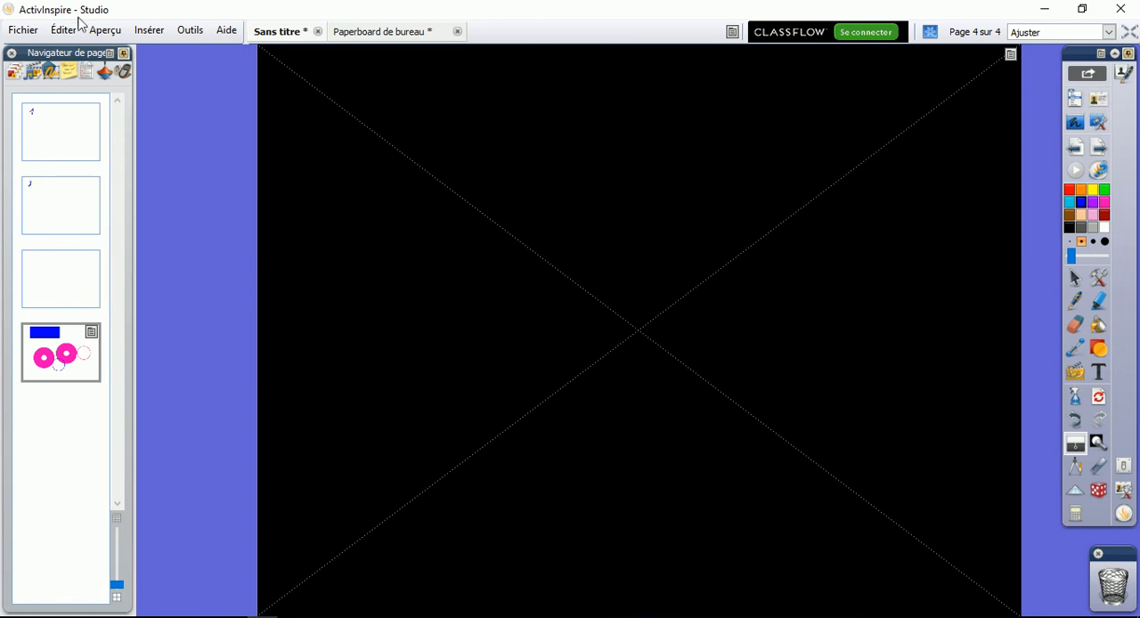
pyautogui.click(105, 31)
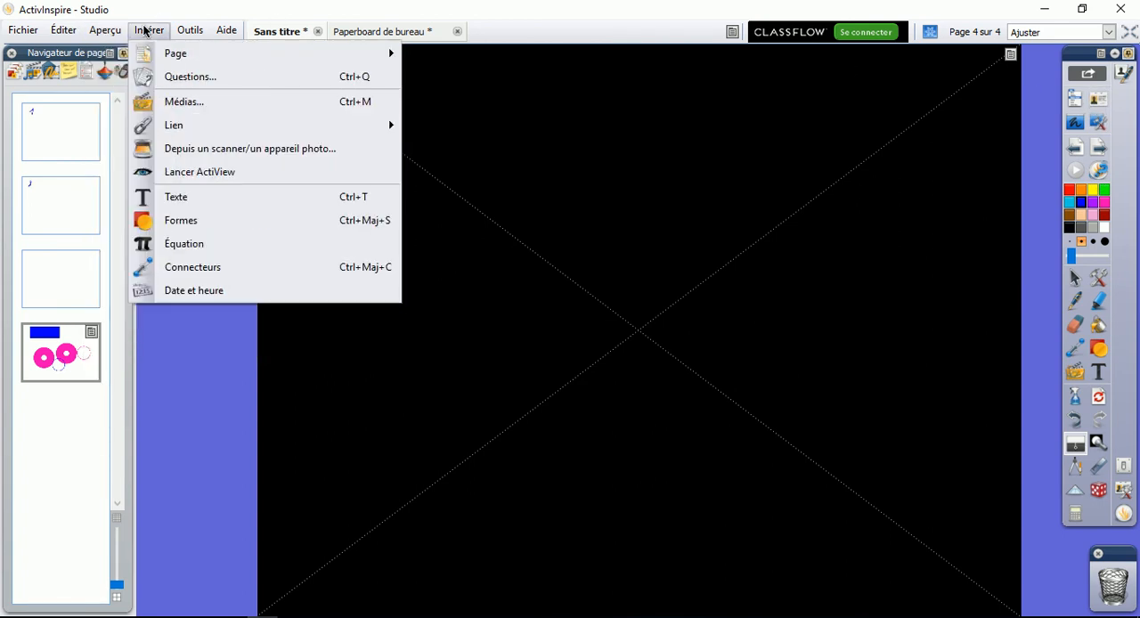
pyautogui.moveTo(179, 31)
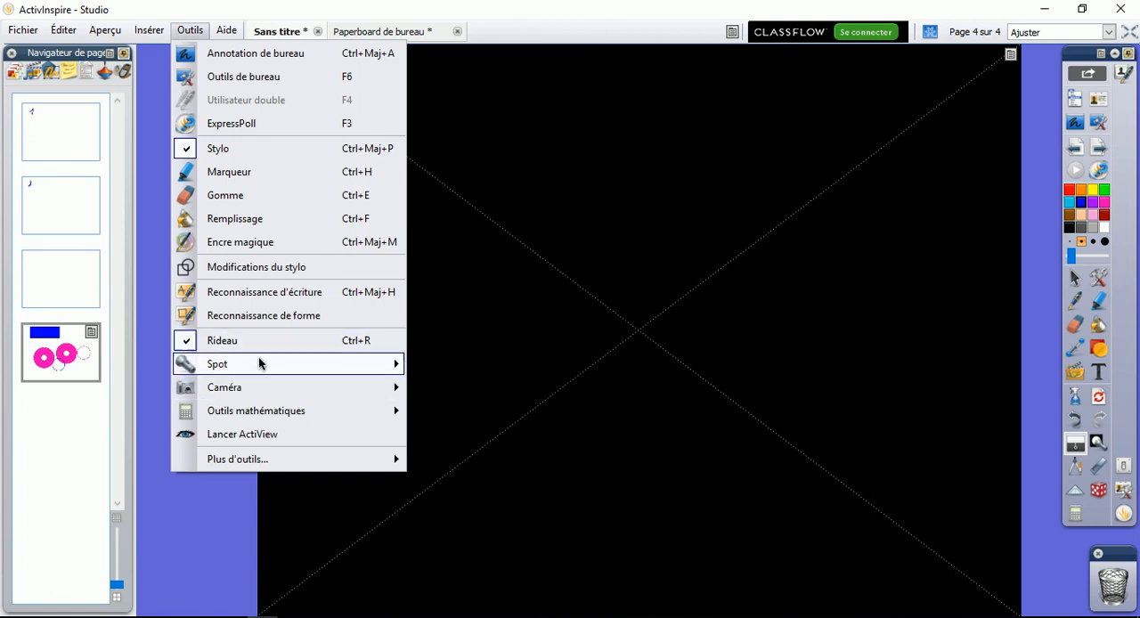
pyautogui.moveTo(254, 390)
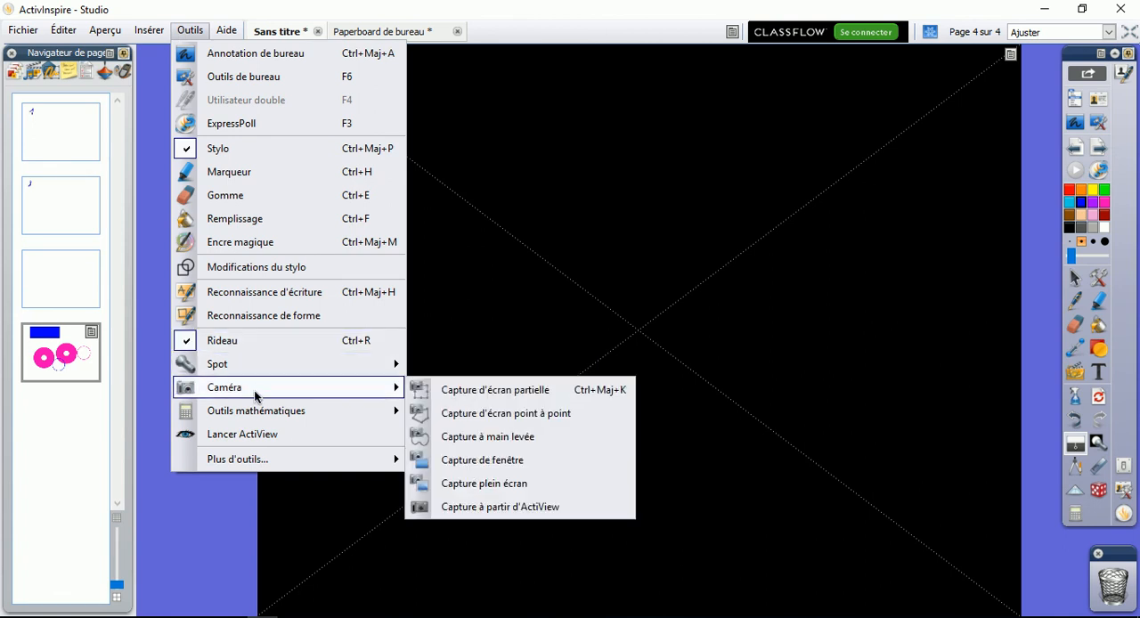
# Close the Rideau covering the page
pyautogui.moveTo(259, 412)
pyautogui.click(1011, 55)
pyautogui.click(899, 100)
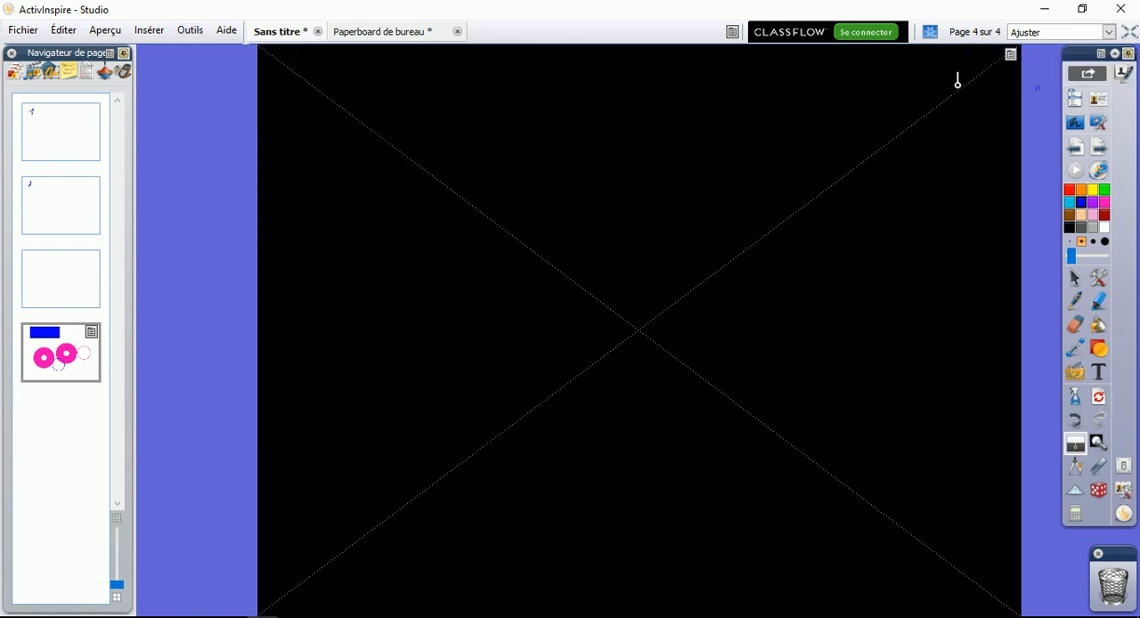
pyautogui.click(1013, 59)
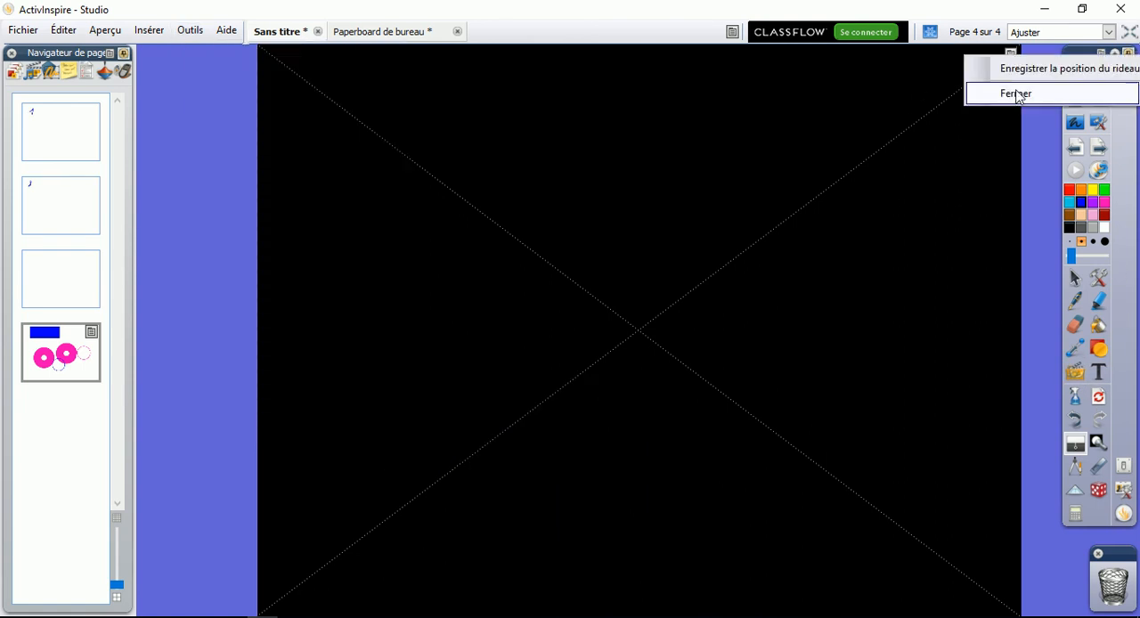
pyautogui.click(1016, 97)
# Move the compass up between the second pink ring and the thin pink circle, and close it
pyautogui.moveTo(589, 613); pyautogui.dragTo(791, 338)
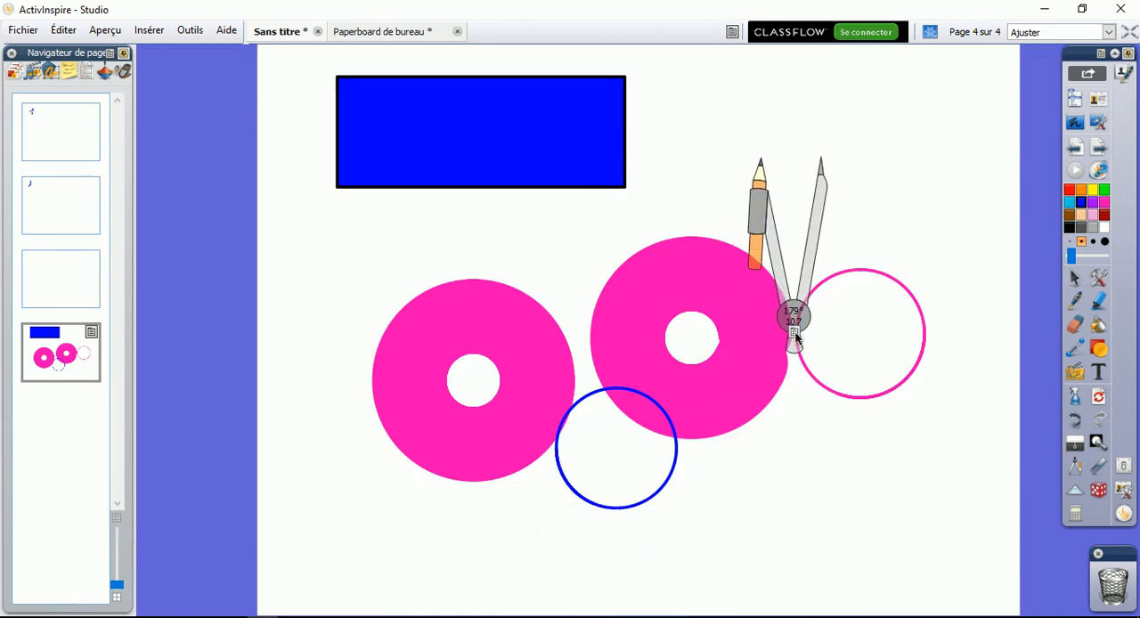
pyautogui.click(792, 333)
pyautogui.click(853, 515)
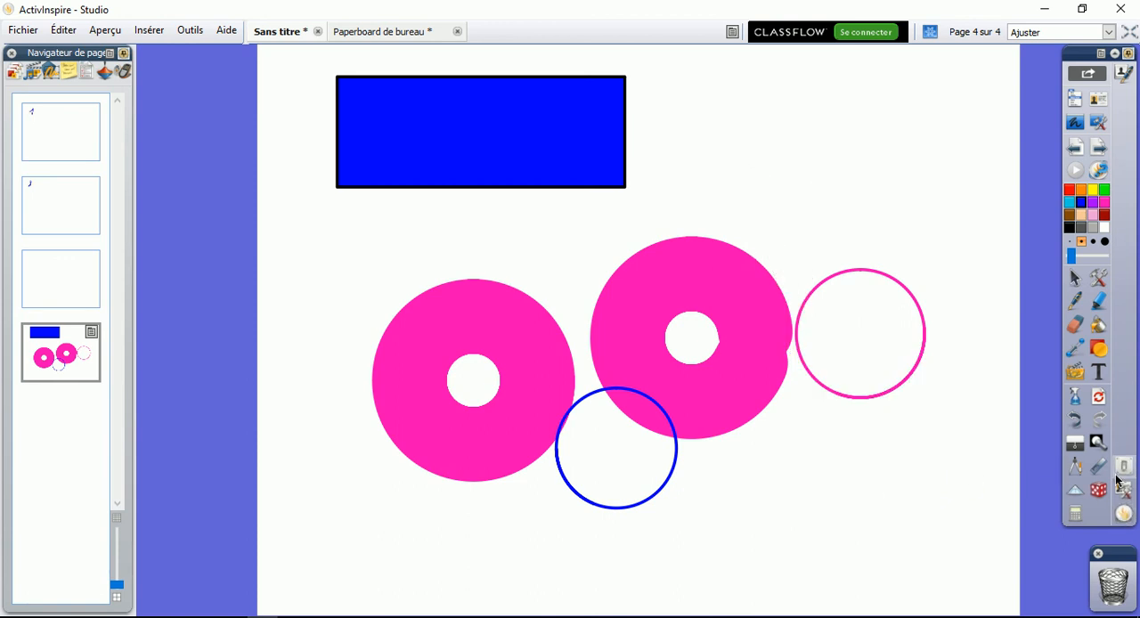